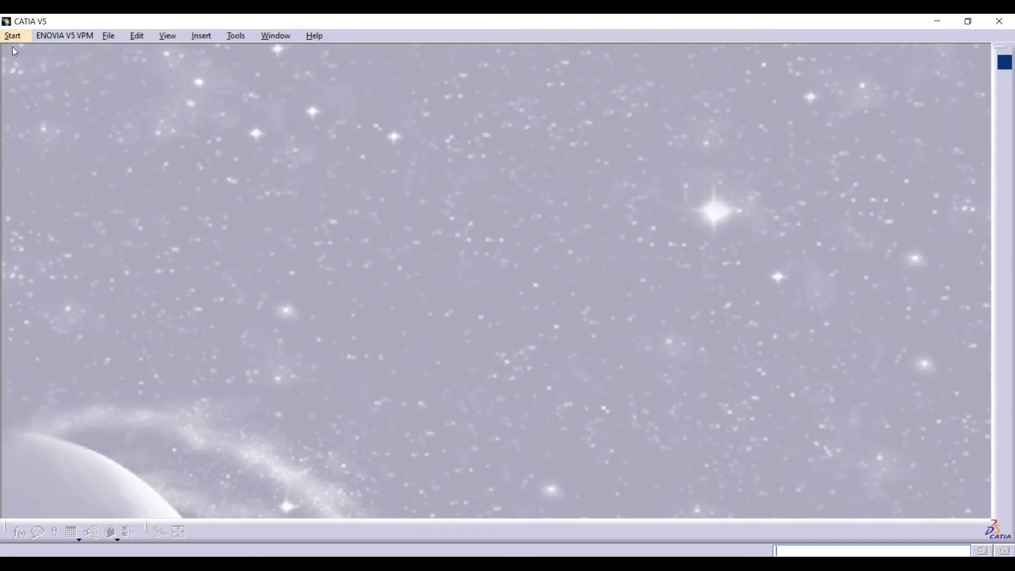
# - Start a new Assembly Design product and insert the existing master rod part from the radial engine assembly folder
pyautogui.click(13, 35)
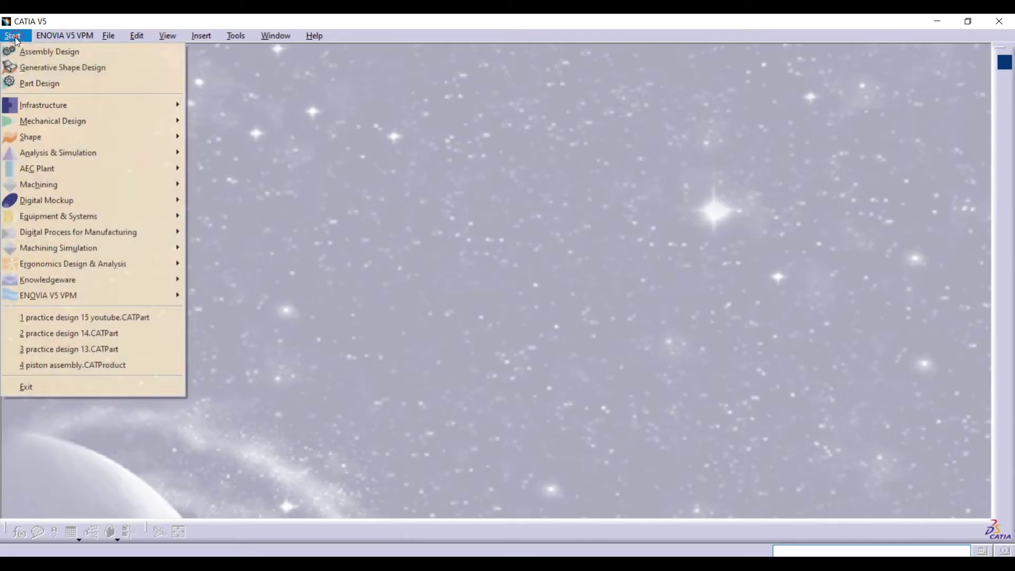
pyautogui.moveTo(79, 121)
pyautogui.click(233, 138)
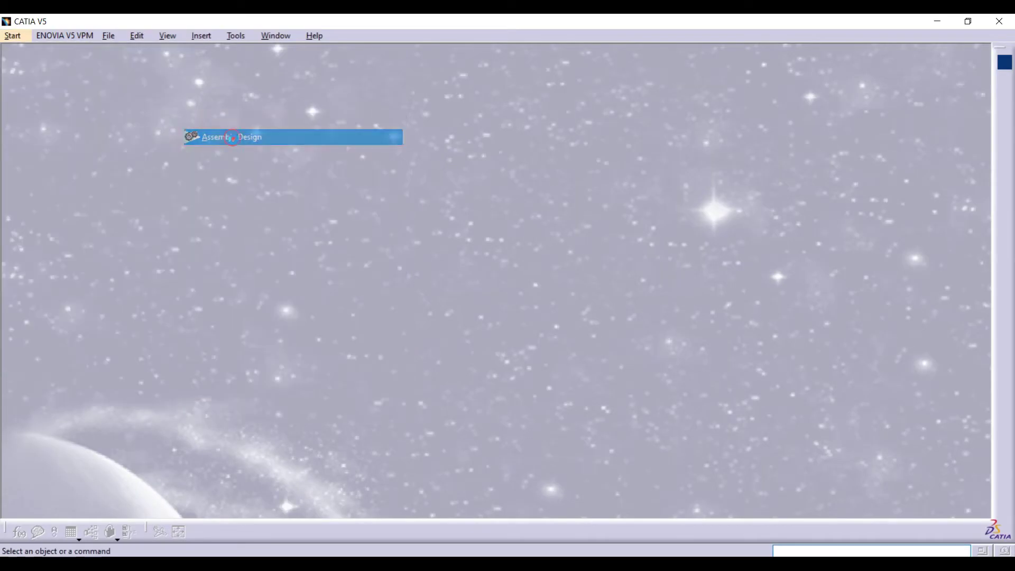
pyautogui.click(830, 57)
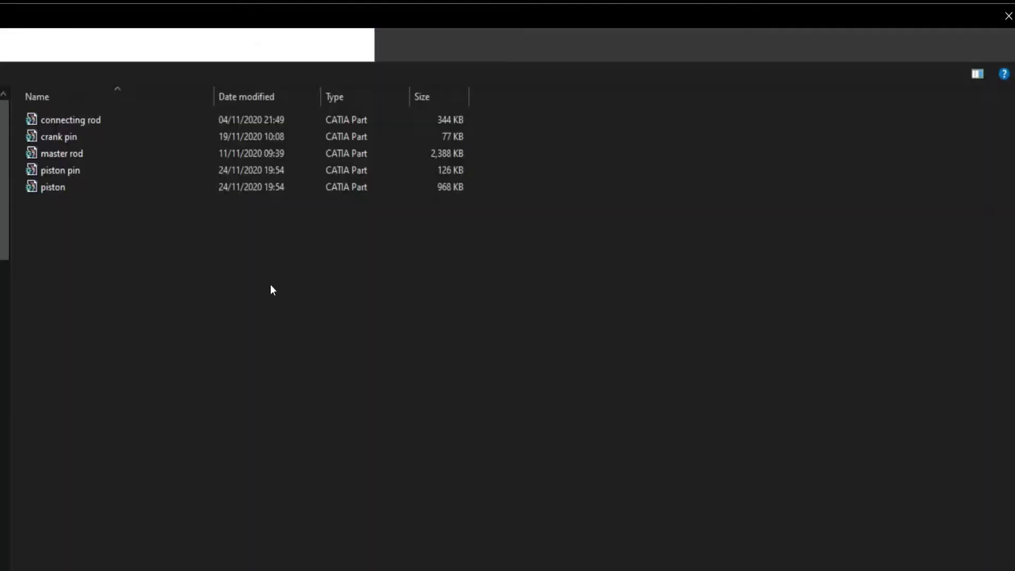
pyautogui.click(289, 152)
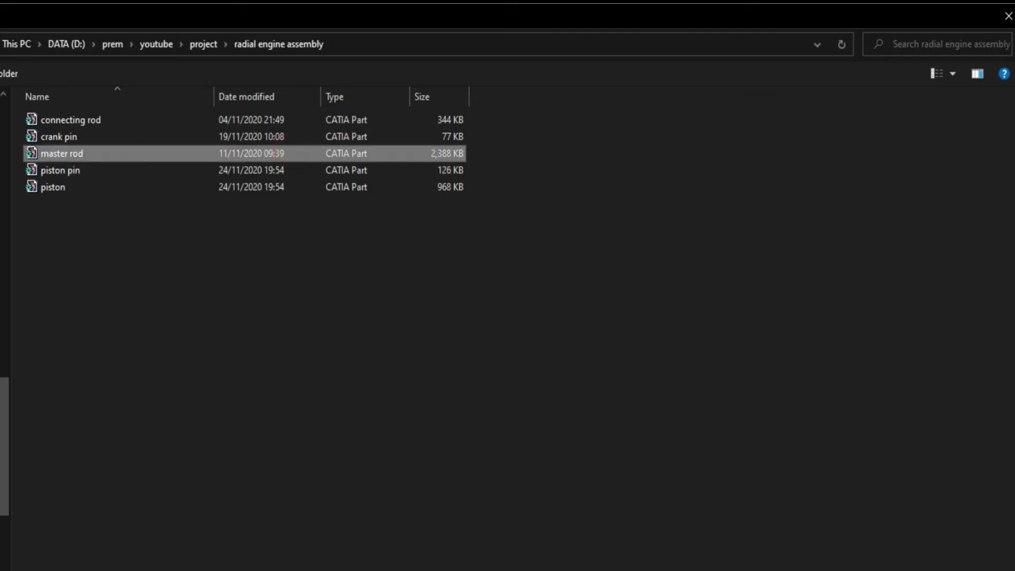
pyautogui.click(908, 569)
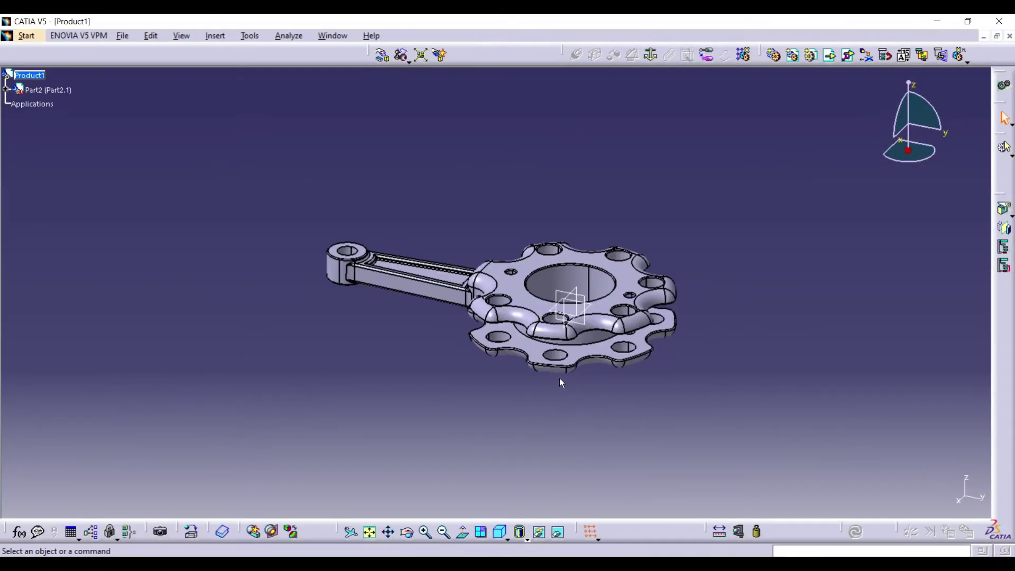
# - Insert the existing connecting rod part into the root product alongside the master rod
pyautogui.moveTo(449, 287); pyautogui.dragTo(523, 428, button='middle')
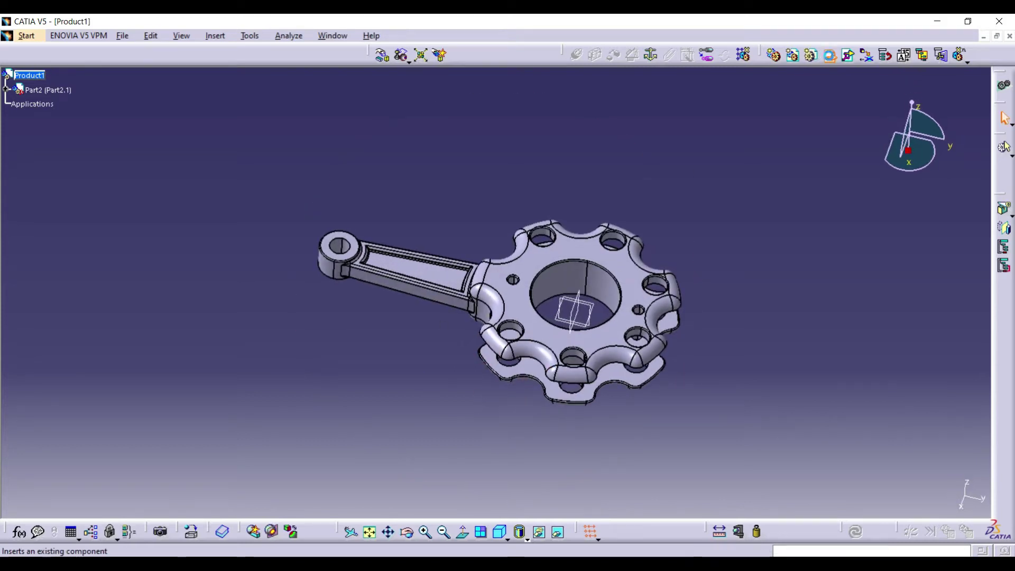
pyautogui.click(35, 81)
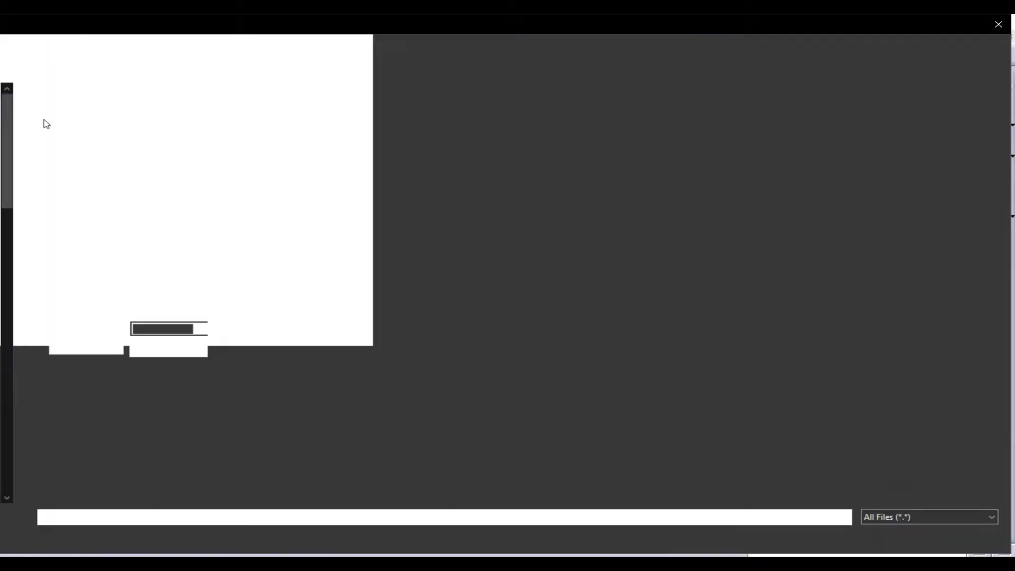
pyautogui.click(74, 110)
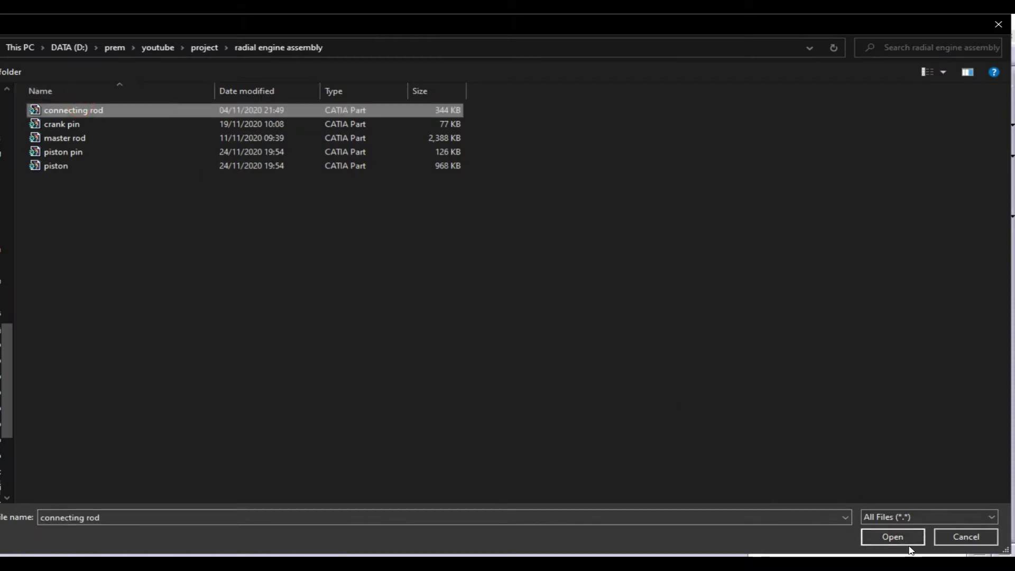
pyautogui.click(892, 536)
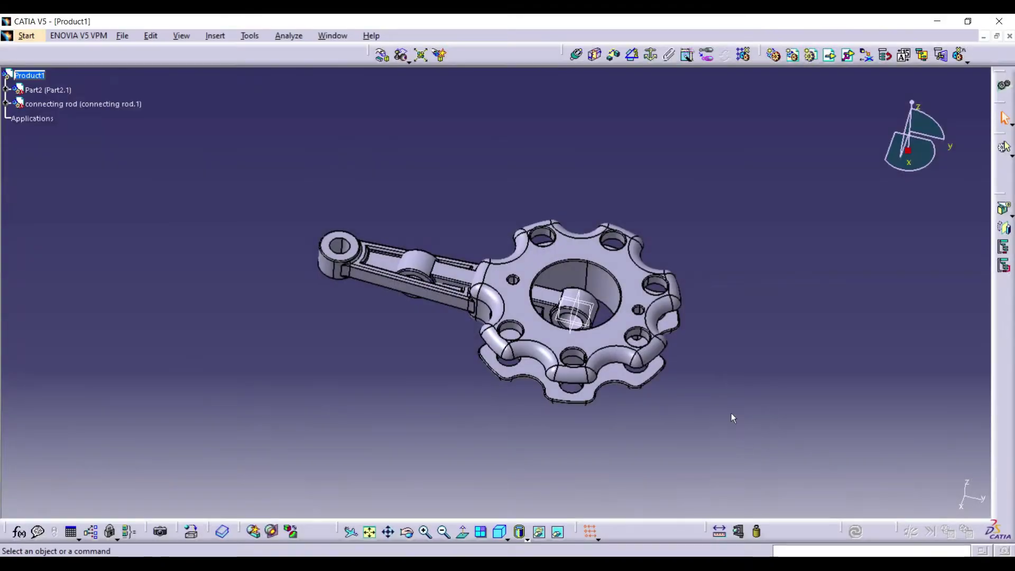
# - Move the connecting rod along the X axis with the Manipulation tool until it is clear of the master rod
pyautogui.click(383, 56)
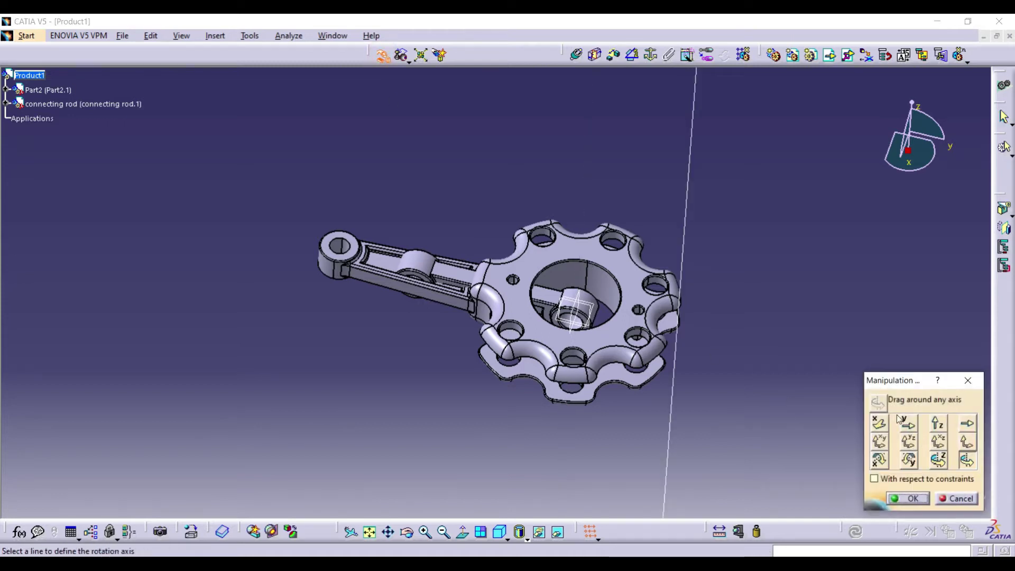
pyautogui.click(879, 422)
pyautogui.moveTo(553, 296); pyautogui.dragTo(682, 237)
pyautogui.click(913, 498)
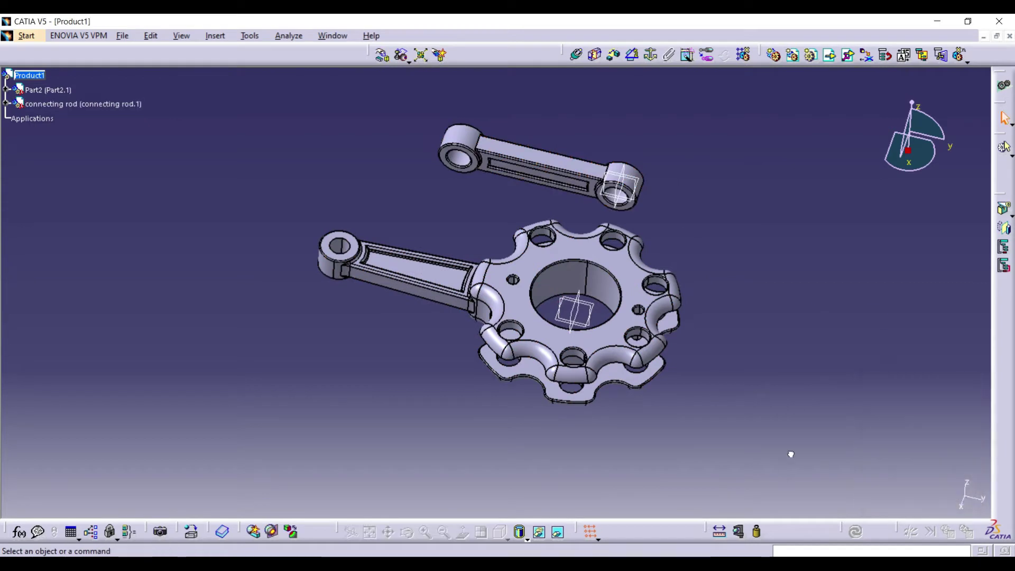
# - Fix the master rod in place with a fix constraint
pyautogui.click(411, 538)
pyautogui.moveTo(471, 317); pyautogui.dragTo(613, 169)
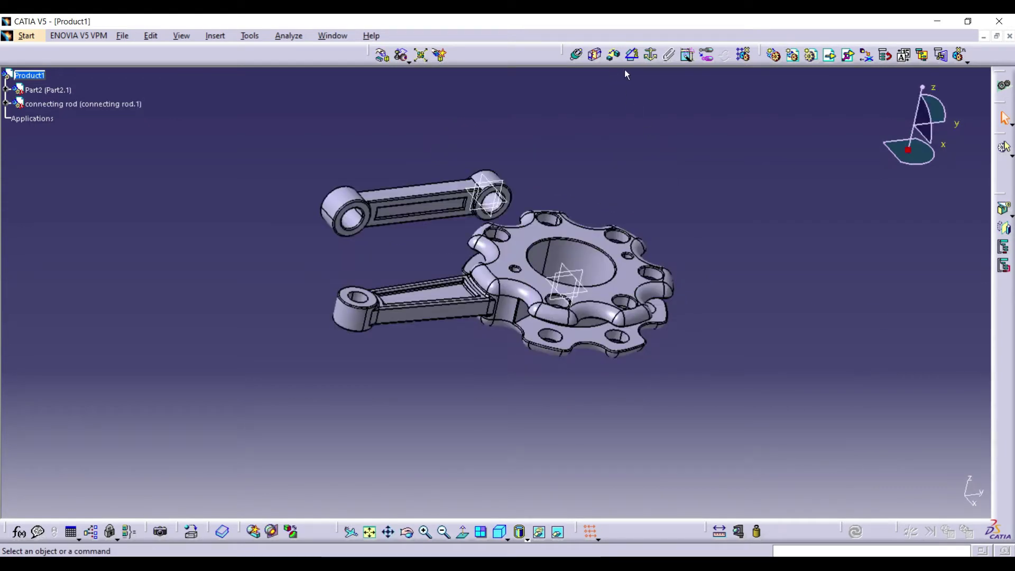
pyautogui.click(649, 57)
pyautogui.click(636, 264)
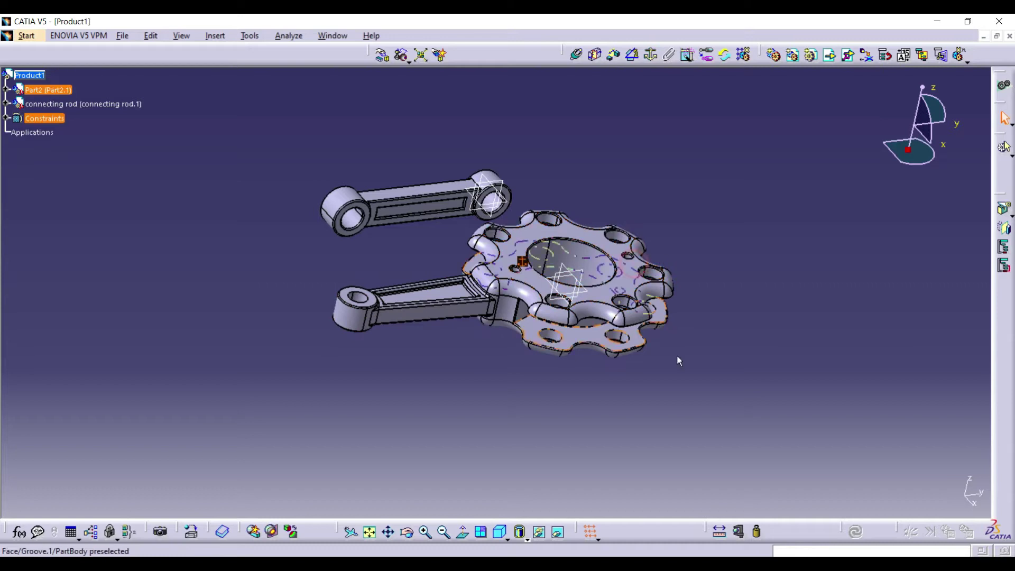
pyautogui.click(755, 485)
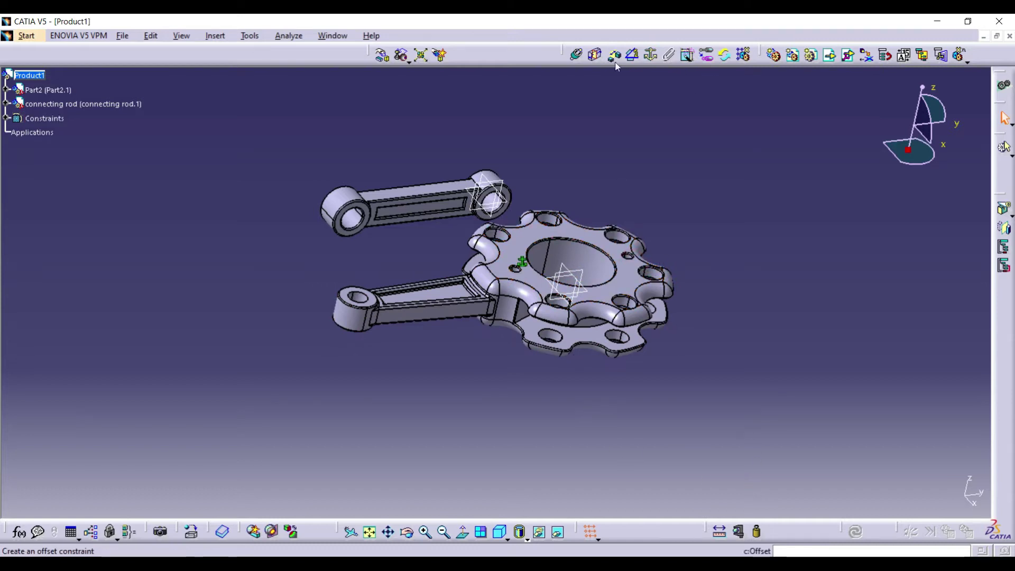
# - Make the connecting rod's end bore axis coincident with the hub hole beside the master rod's arm and update the assembly
pyautogui.click(577, 56)
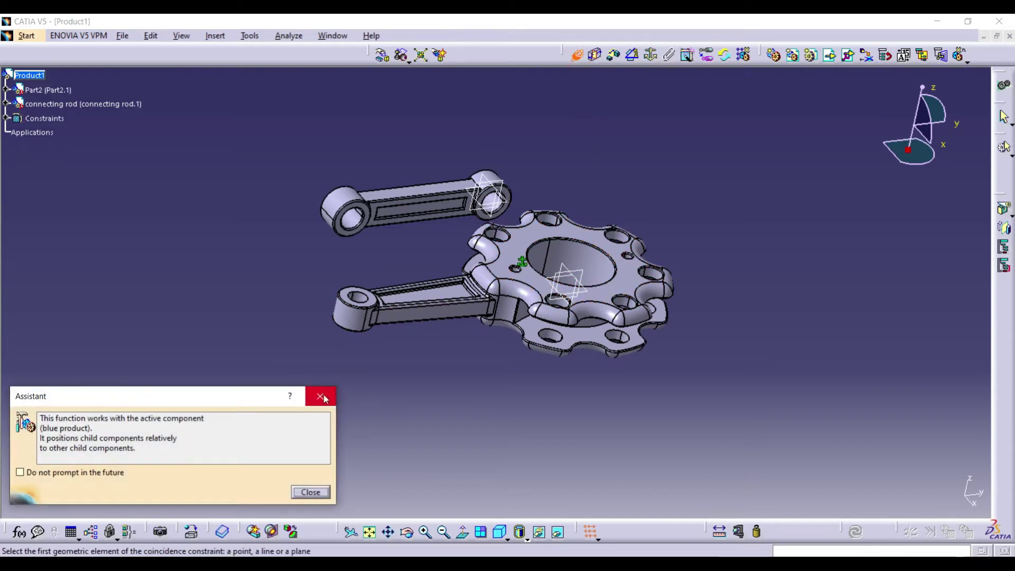
pyautogui.click(510, 237)
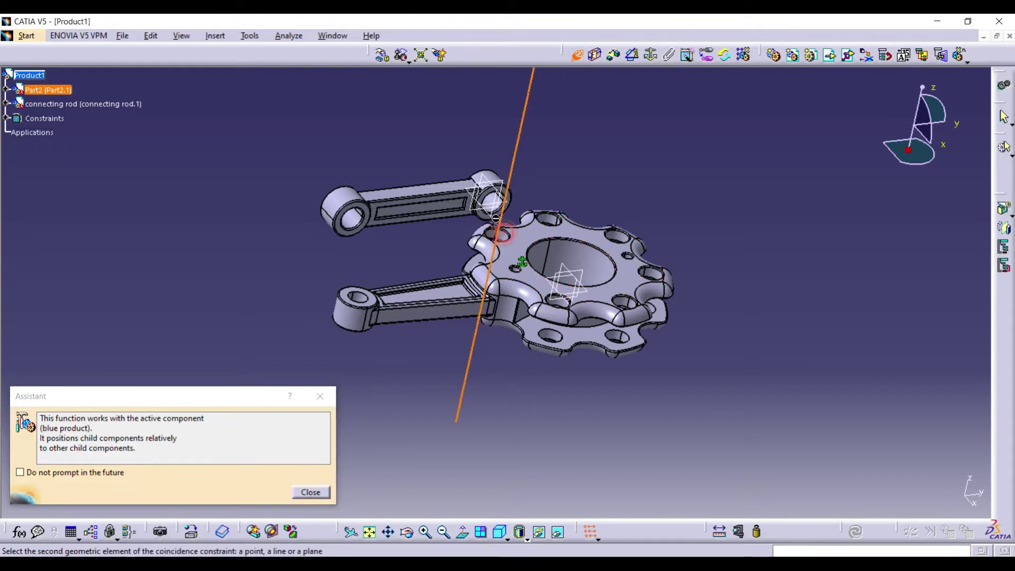
pyautogui.click(491, 200)
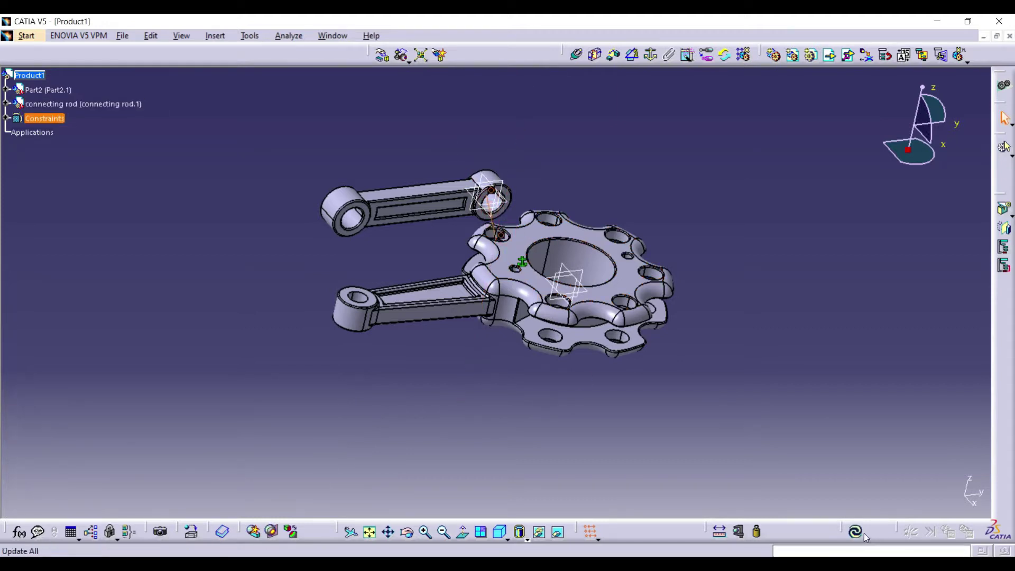
pyautogui.hotkey('ctrl', 'u')
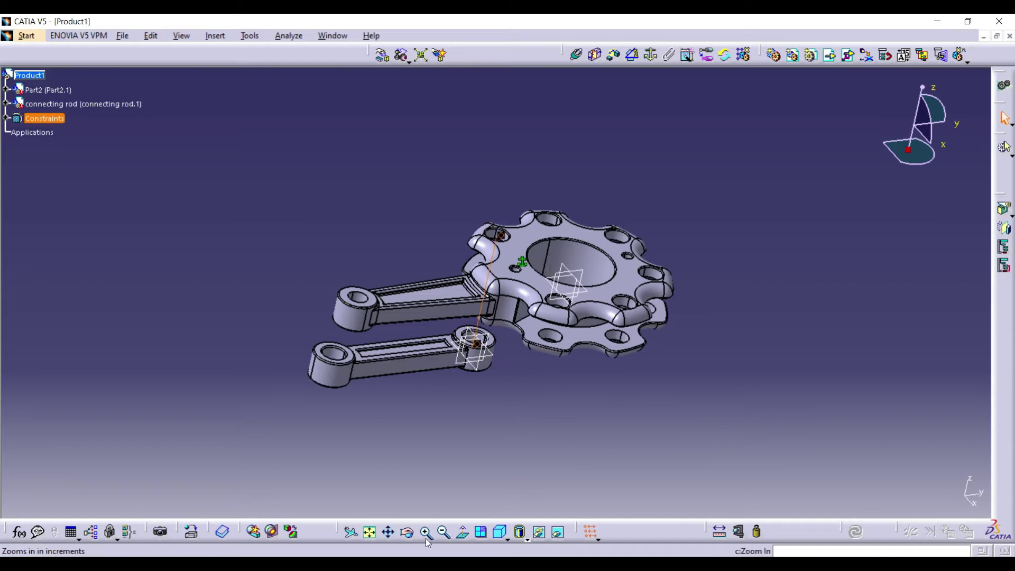
# - Make the horizontal mid-planes of the master rod and connecting rod coincident with Same orientation, and update the assembly
pyautogui.click(407, 532)
pyautogui.moveTo(528, 312); pyautogui.dragTo(544, 400)
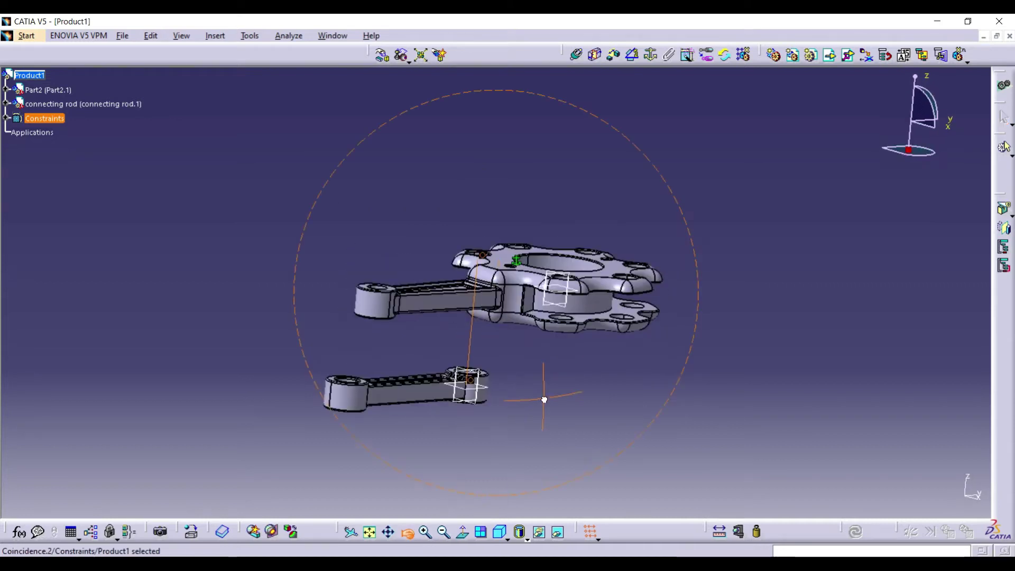
pyautogui.press('Escape')
pyautogui.click(576, 61)
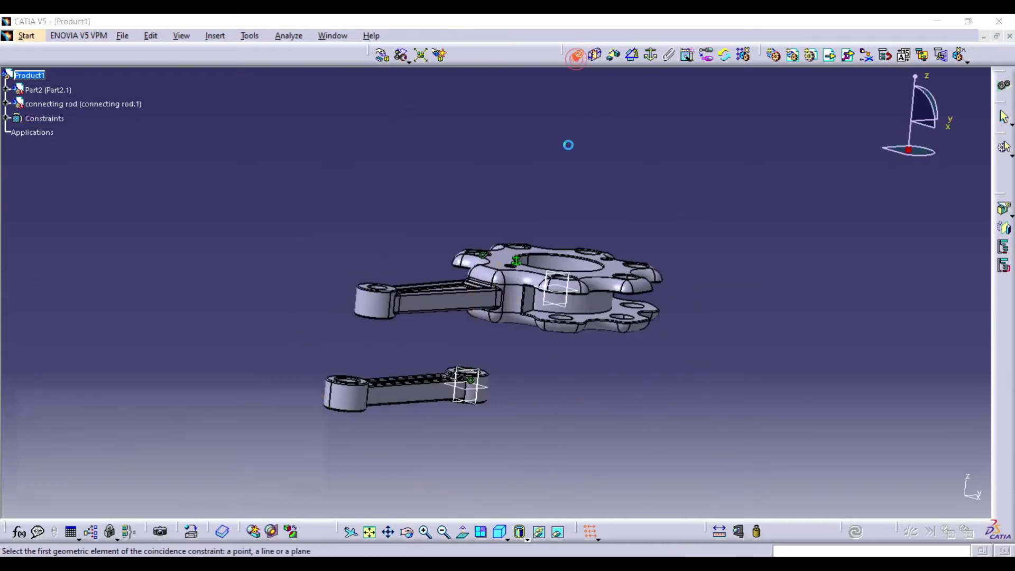
pyautogui.click(583, 293)
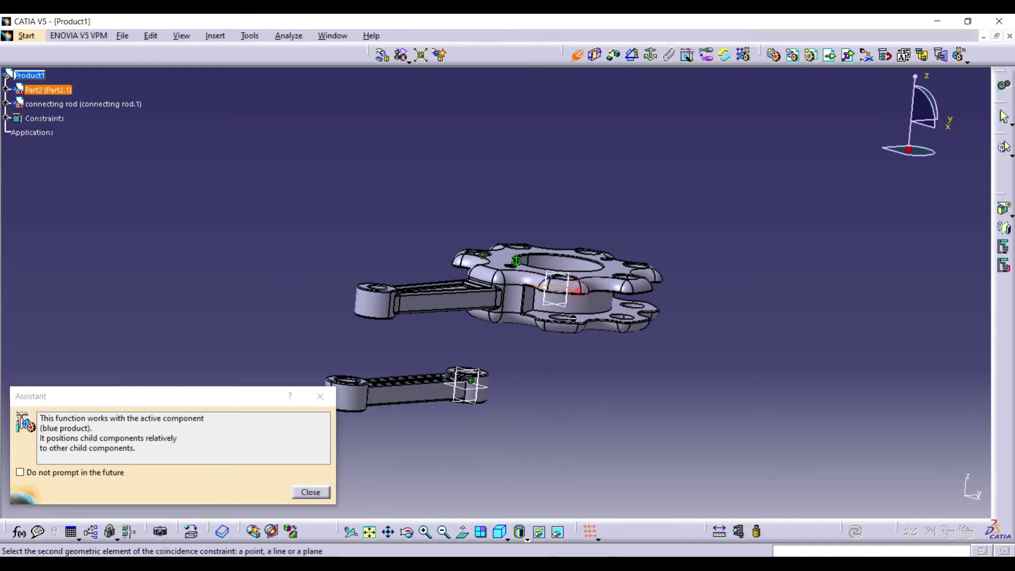
pyautogui.click(490, 393)
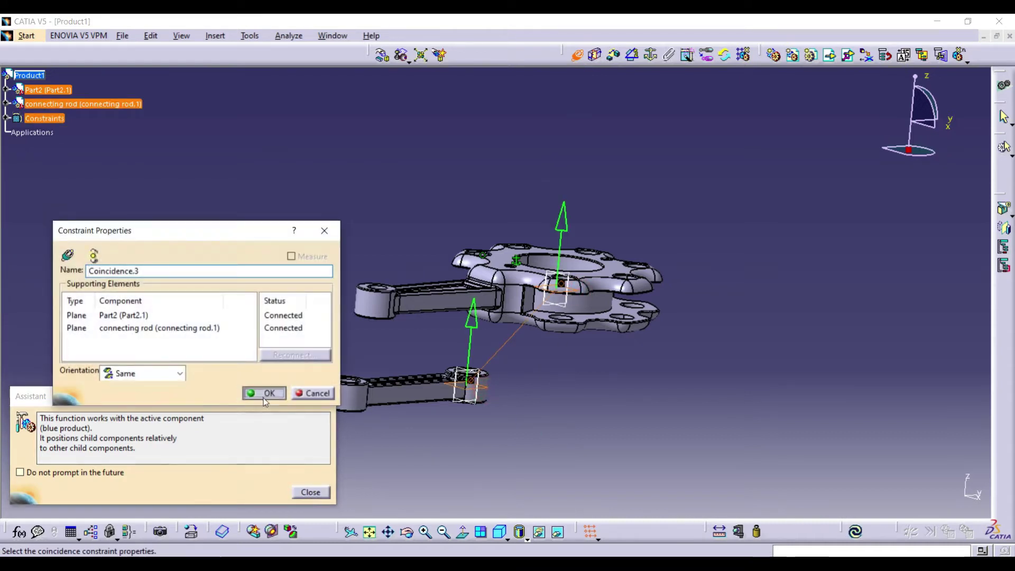
pyautogui.click(264, 393)
pyautogui.click(855, 533)
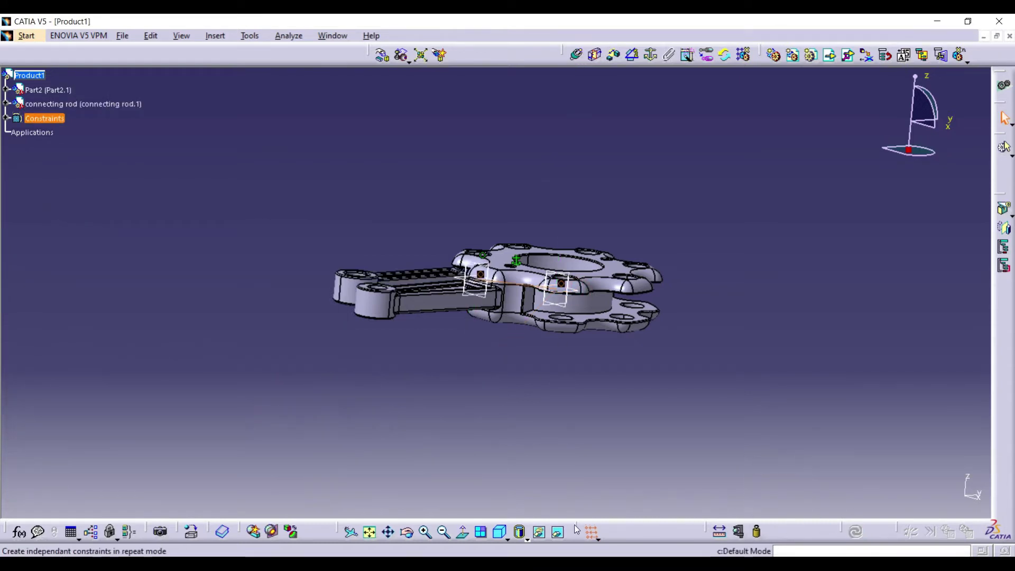
# - Rotate the connecting rod about its hub hole's axis with the Manipulation tool, swinging it away from the master rod's arm
pyautogui.click(406, 531)
pyautogui.moveTo(502, 369); pyautogui.dragTo(485, 397)
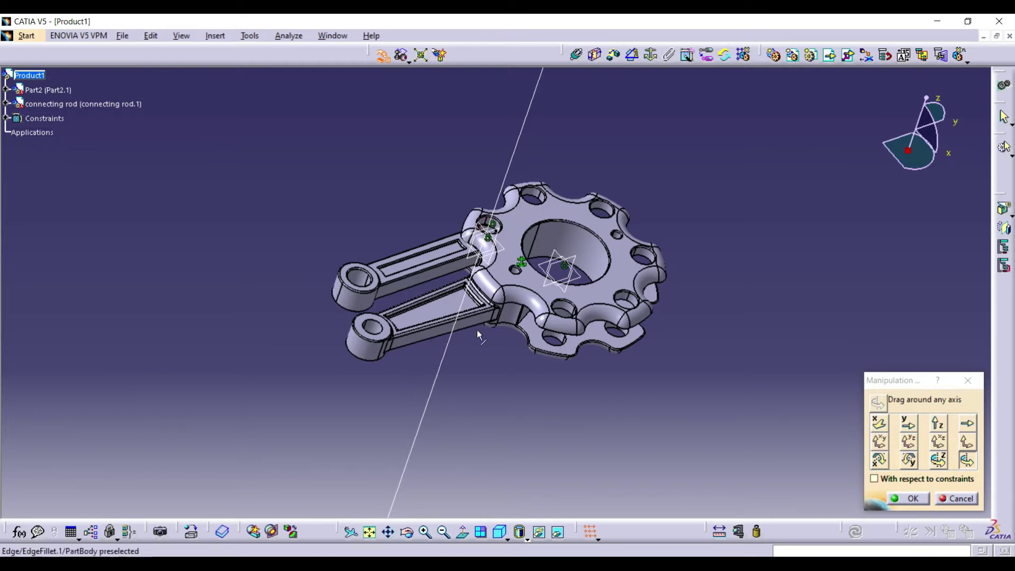
pyautogui.click(393, 536)
pyautogui.moveTo(473, 357); pyautogui.dragTo(497, 363)
pyautogui.click(408, 532)
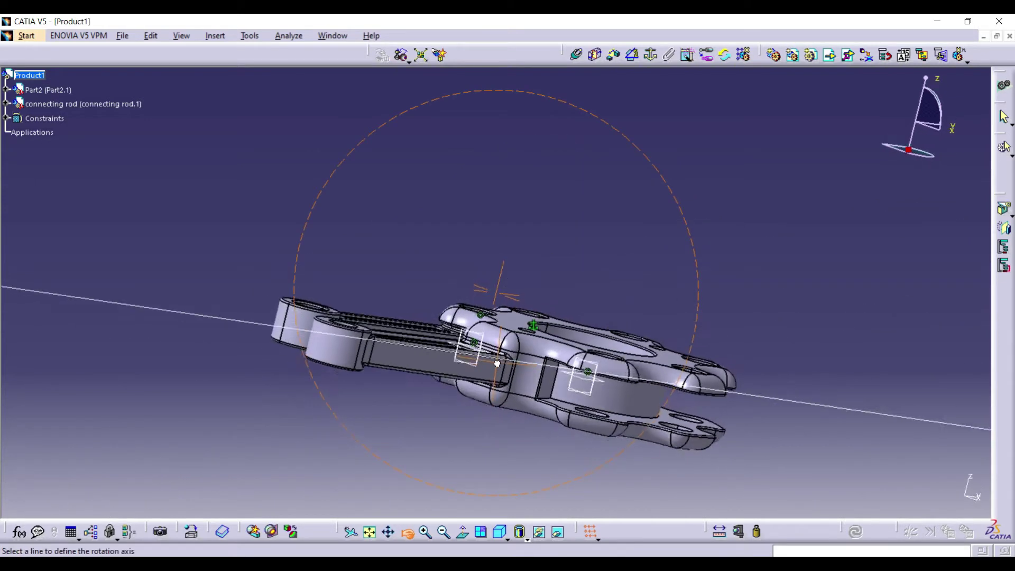
pyautogui.moveTo(496, 363); pyautogui.dragTo(483, 317, button='middle')
pyautogui.click(475, 300)
pyautogui.moveTo(364, 354); pyautogui.dragTo(325, 303)
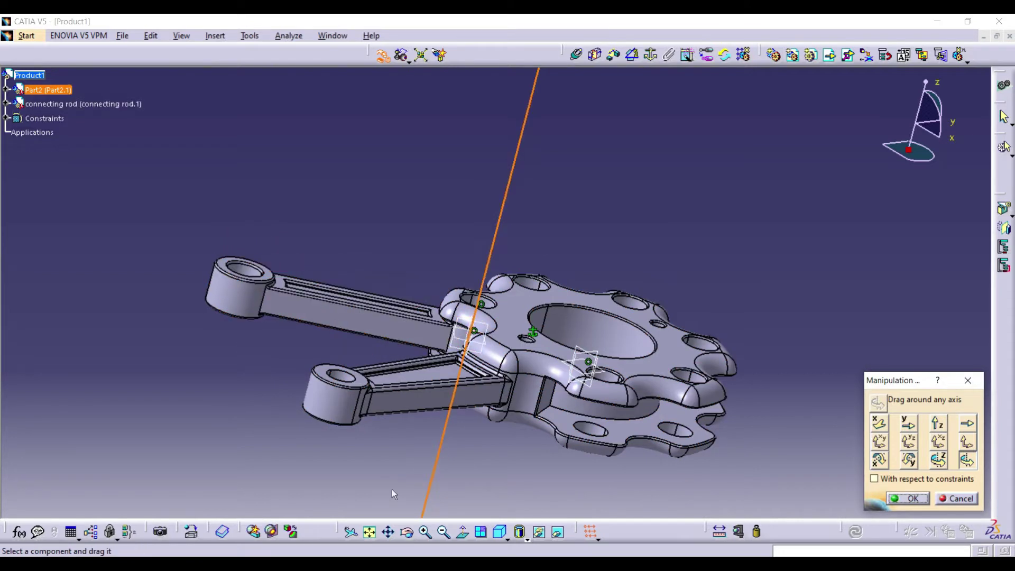
# - Adjust the connecting rod's rotation until it points radially outward from the master rod hub, and accept the manipulation
pyautogui.click(410, 539)
pyautogui.moveTo(541, 313); pyautogui.dragTo(390, 426)
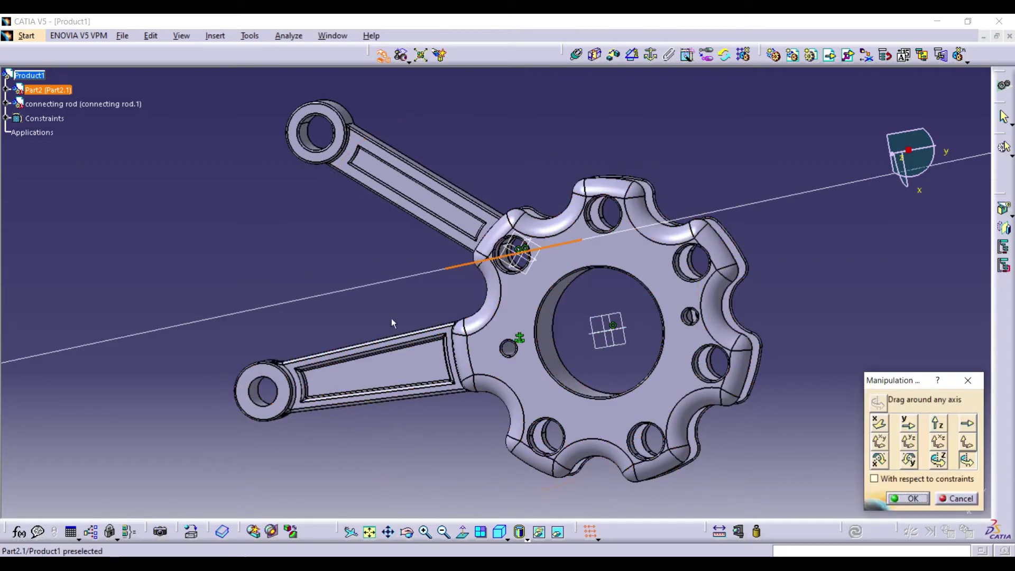
pyautogui.moveTo(410, 182); pyautogui.dragTo(415, 174)
pyautogui.click(410, 534)
pyautogui.moveTo(520, 360); pyautogui.dragTo(573, 307)
pyautogui.moveTo(506, 200); pyautogui.dragTo(476, 162)
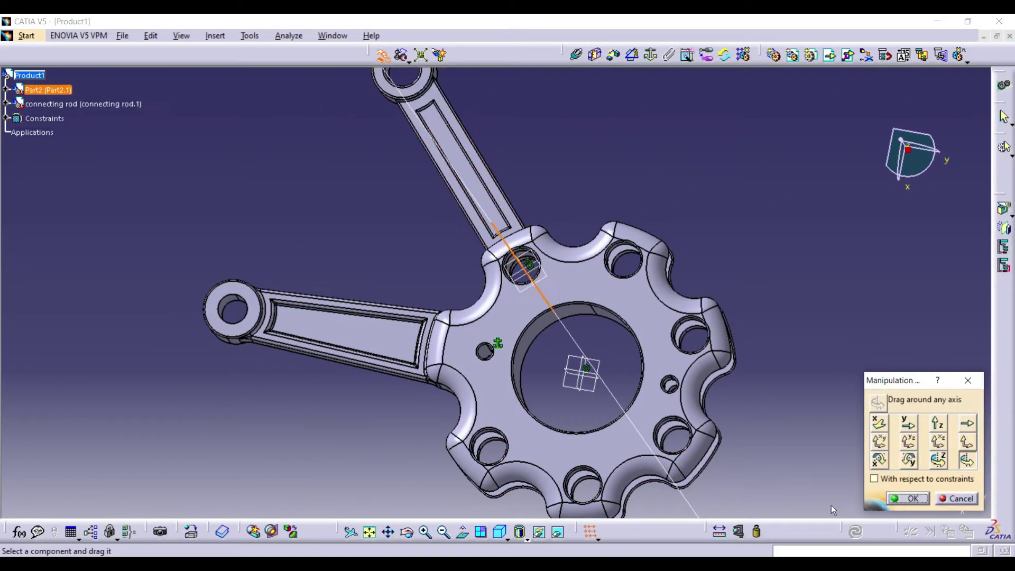
pyautogui.click(908, 498)
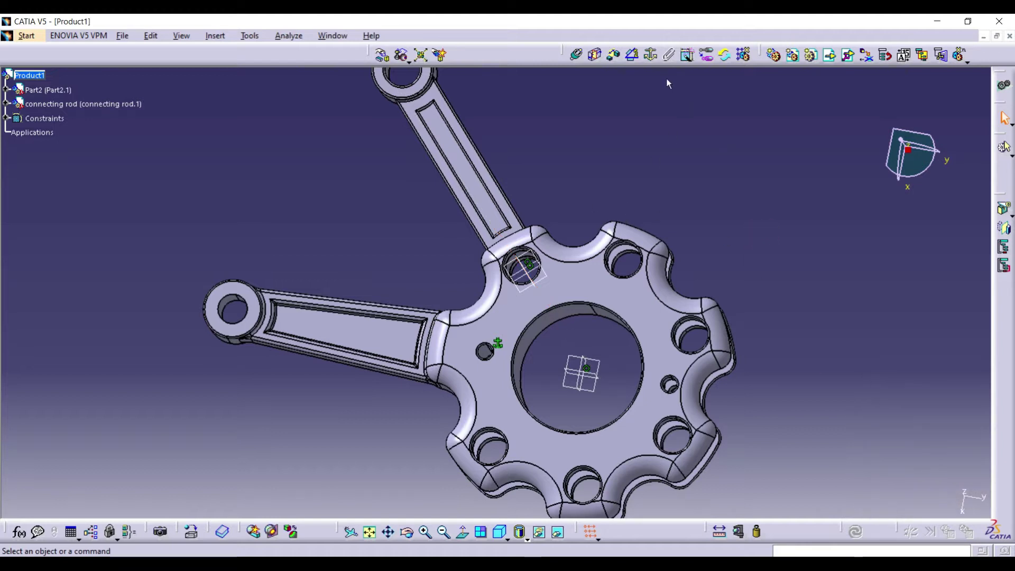
# - Insert a second copy of the connecting rod part into the root product
pyautogui.click(29, 75)
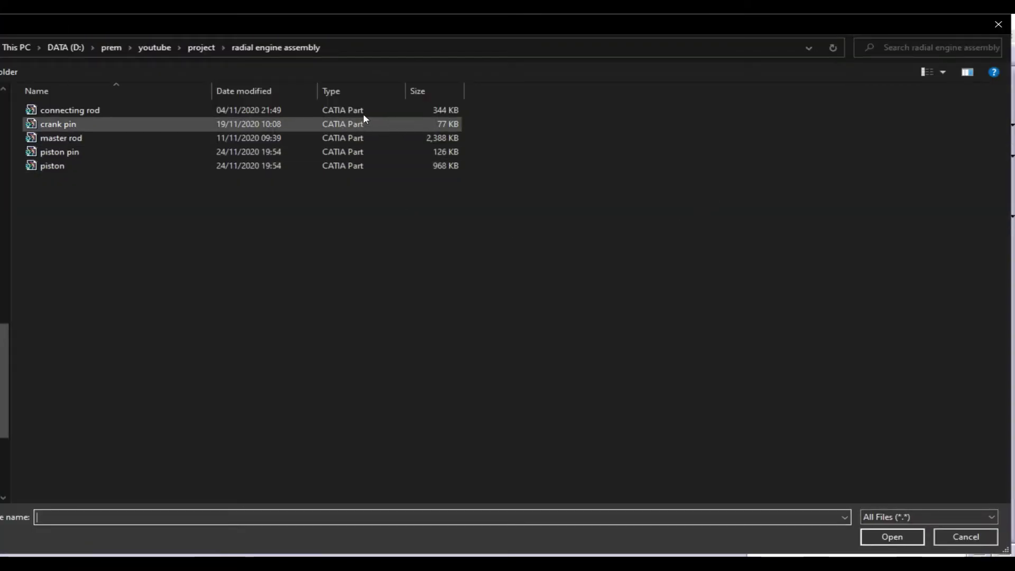
pyautogui.click(366, 110)
pyautogui.click(892, 536)
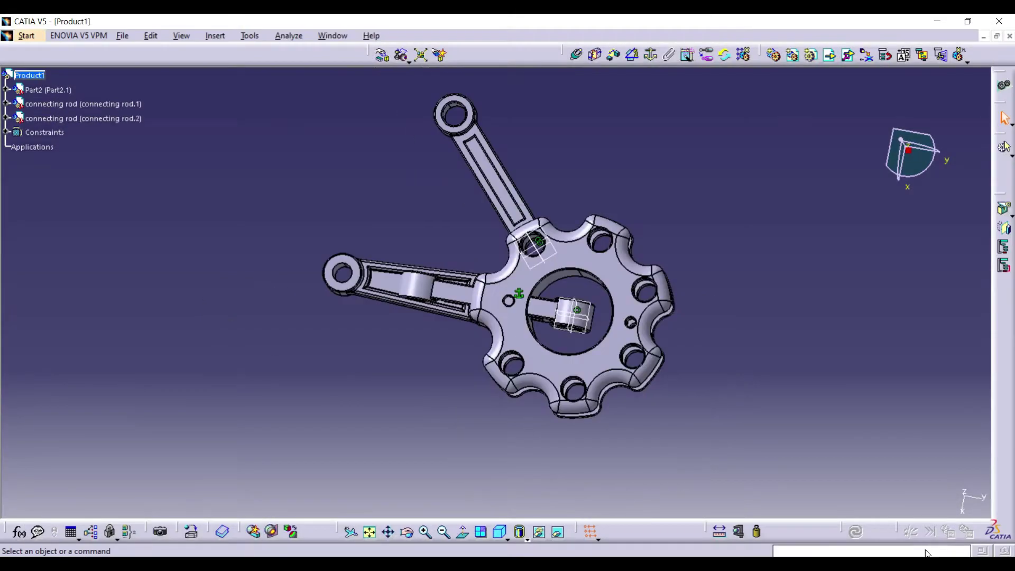
# - Move the second connecting rod along the X axis until it is clear of the master rod hub
pyautogui.click(382, 56)
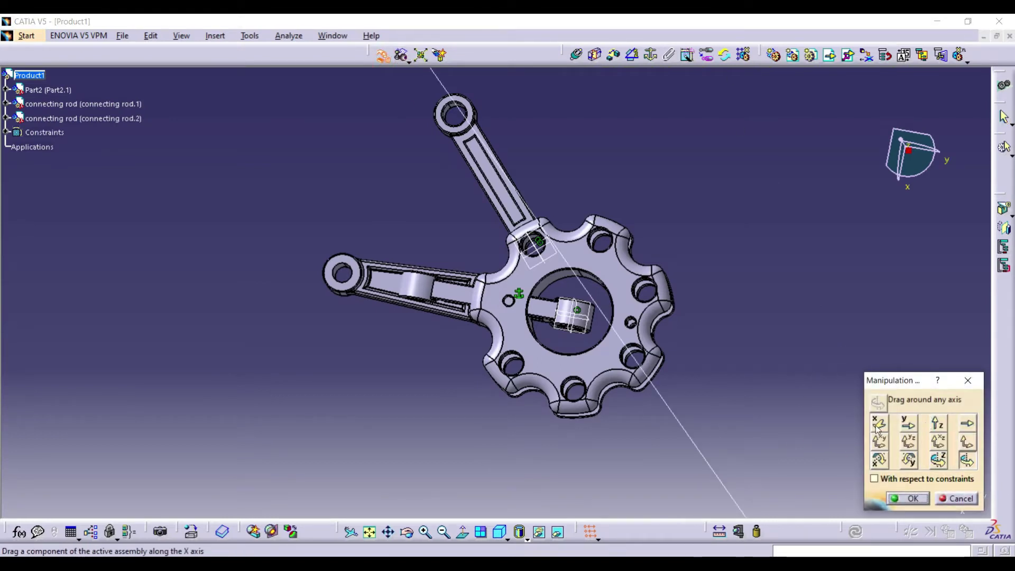
pyautogui.click(879, 423)
pyautogui.moveTo(573, 314); pyautogui.dragTo(711, 135)
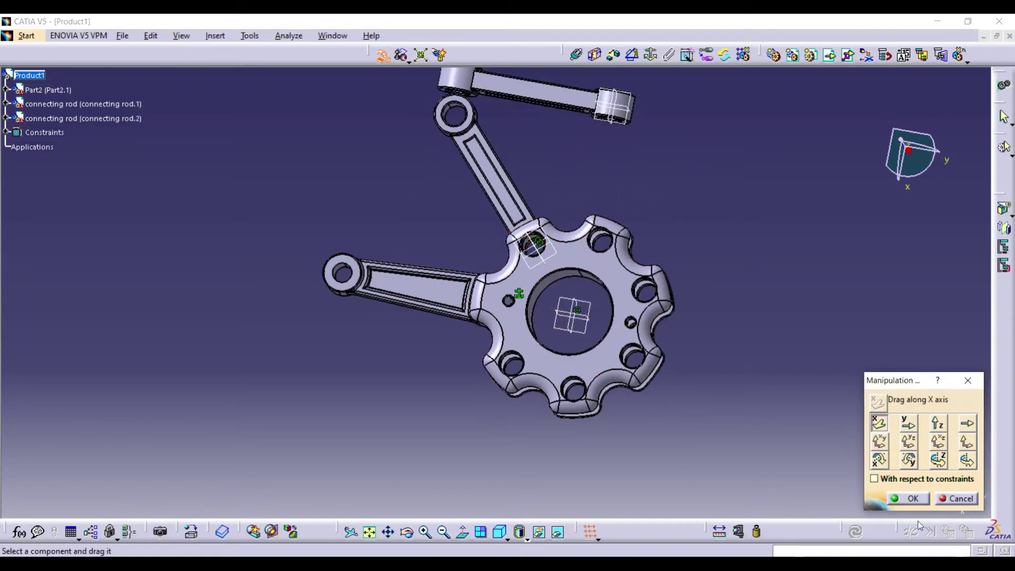
pyautogui.click(923, 501)
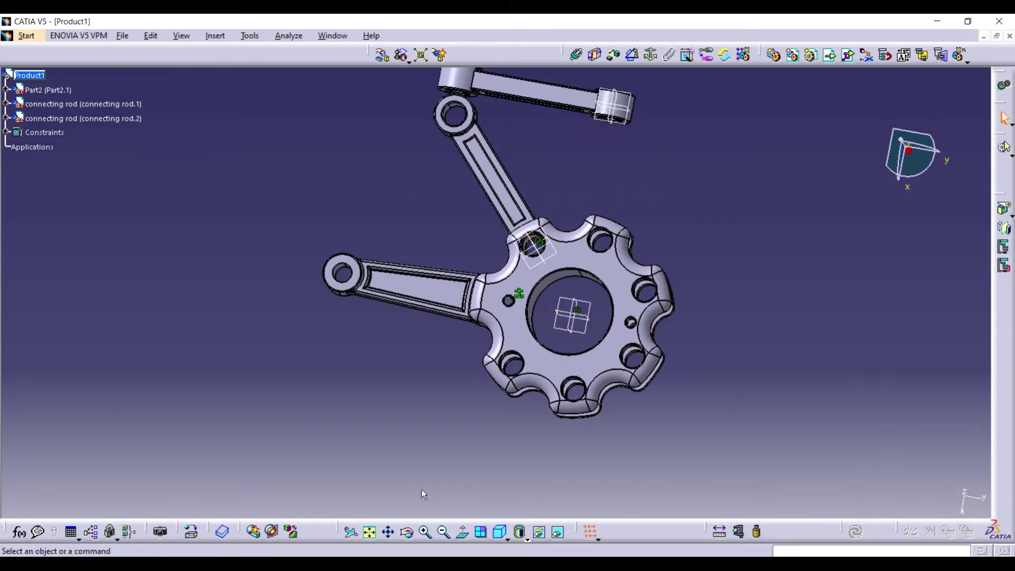
# - Make the second connecting rod's hub-end hole axis coincident with the next free master rod hole's axis, and update the assembly
pyautogui.click(409, 535)
pyautogui.moveTo(457, 409); pyautogui.dragTo(610, 256)
pyautogui.click(431, 534)
pyautogui.keyDown('ctrl'); pyautogui.moveTo(501, 274); pyautogui.dragTo(763, 195, button='middle'); pyautogui.keyUp('ctrl')
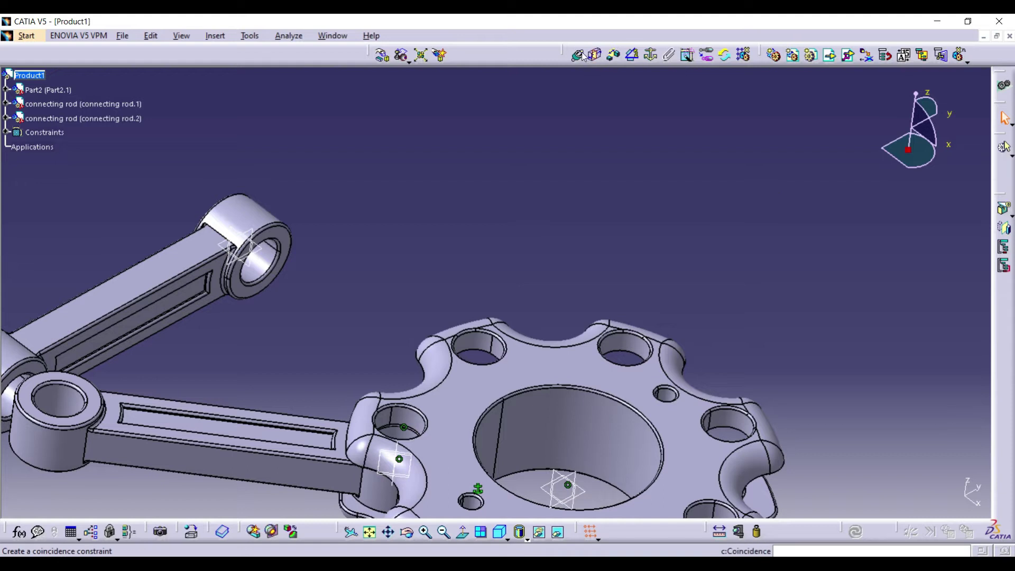
pyautogui.click(484, 353)
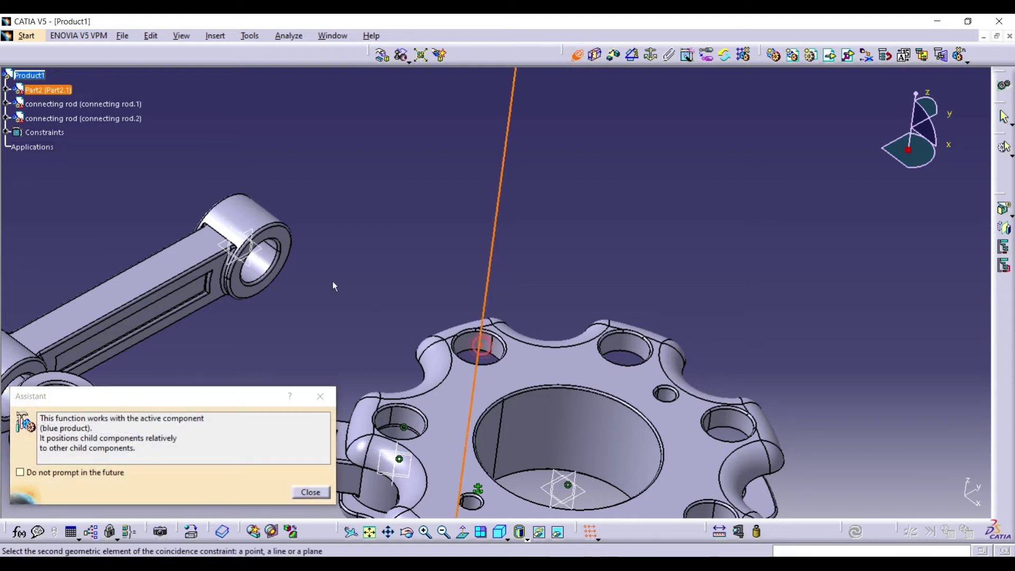
pyautogui.click(261, 261)
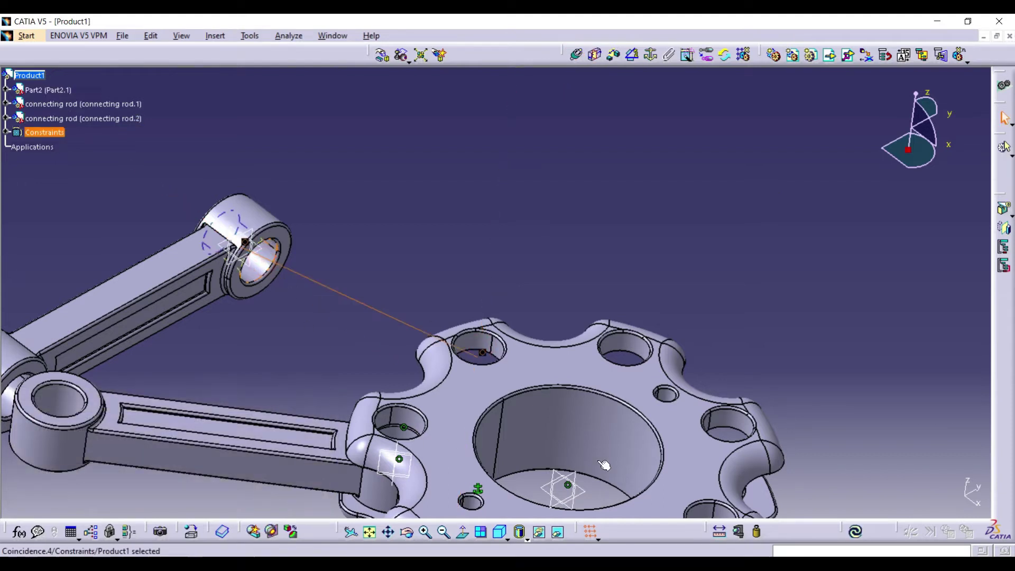
pyautogui.click(856, 533)
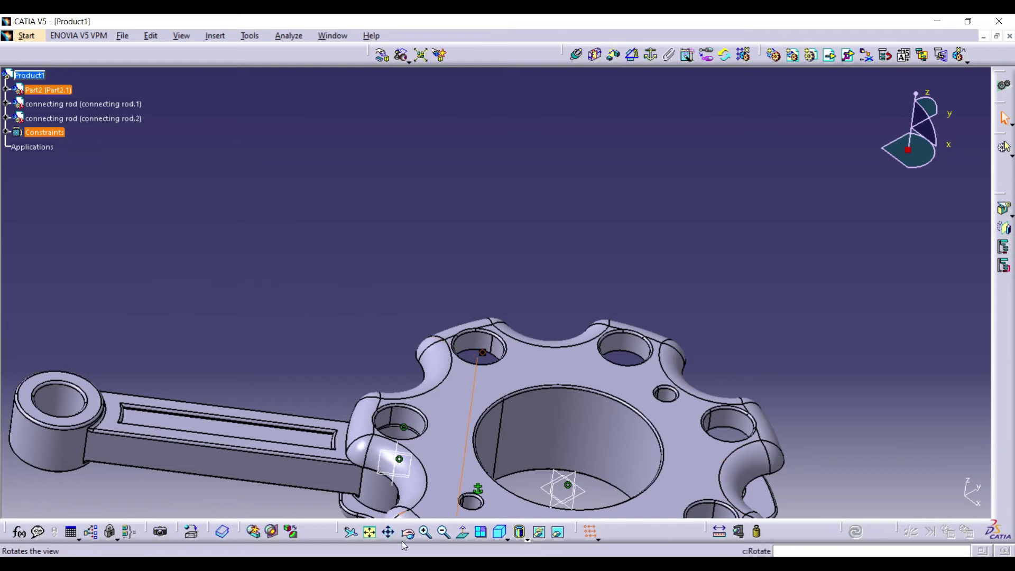
# - Add a coincidence constraint between the second connecting rod's horizontal mid-plane and the master rod's, with Same orientation, and update the assembly
pyautogui.moveTo(413, 537); pyautogui.dragTo(516, 413)
pyautogui.click(804, 325)
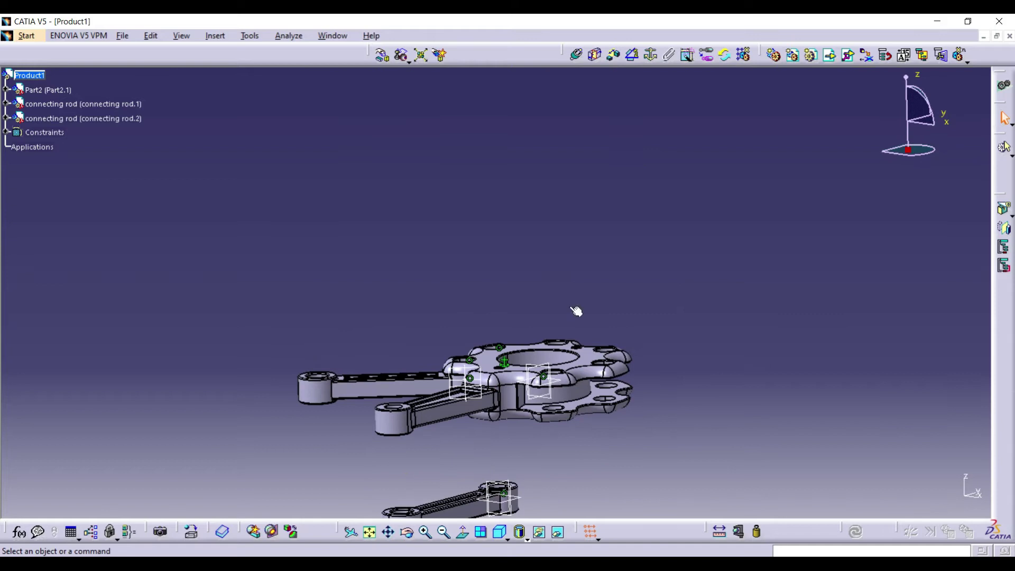
pyautogui.click(519, 500)
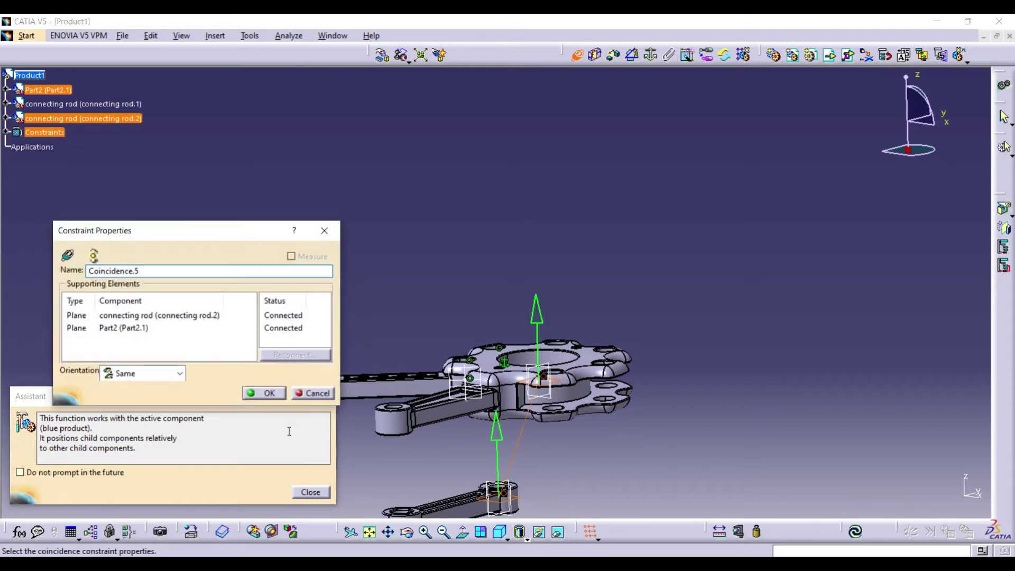
pyautogui.click(268, 393)
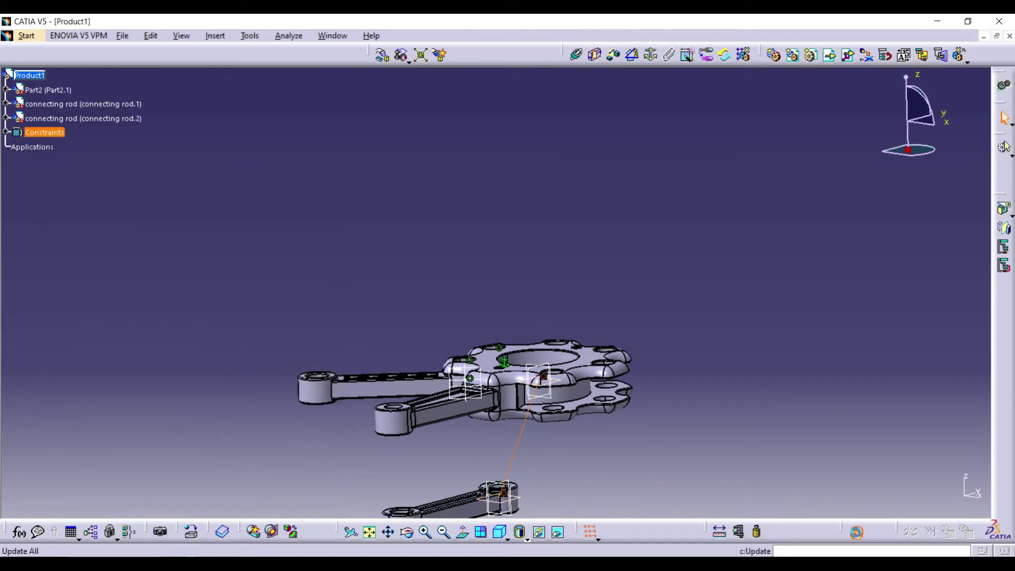
pyautogui.click(856, 533)
# - Rotate the second connecting rod about its hub hole's axis with the Manipulation tool until it points radially outward, and accept
pyautogui.click(404, 535)
pyautogui.moveTo(449, 296); pyautogui.dragTo(446, 426)
pyautogui.click(425, 532)
pyautogui.click(425, 532)
pyautogui.click(425, 532)
pyautogui.click(735, 252)
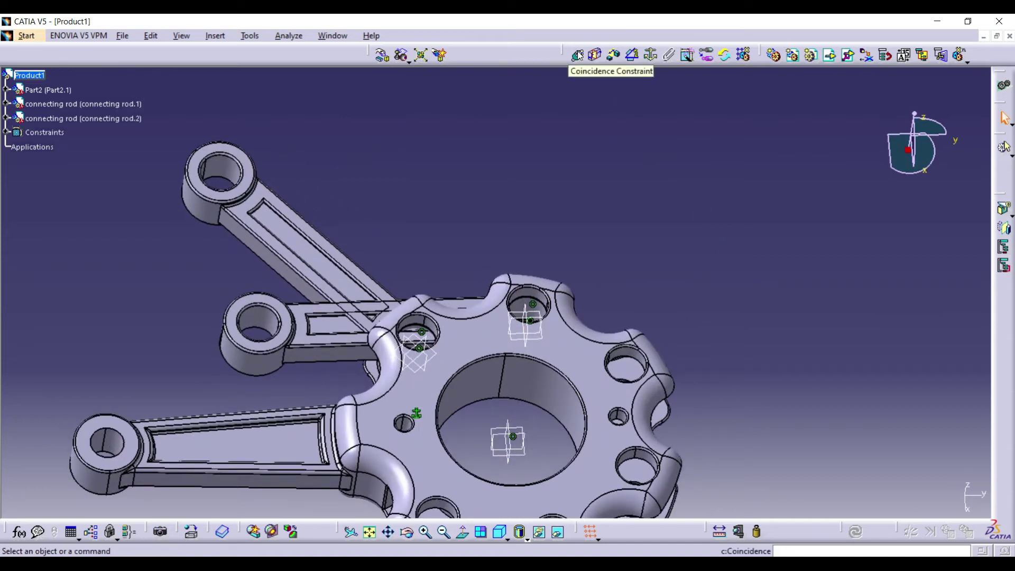
pyautogui.click(383, 54)
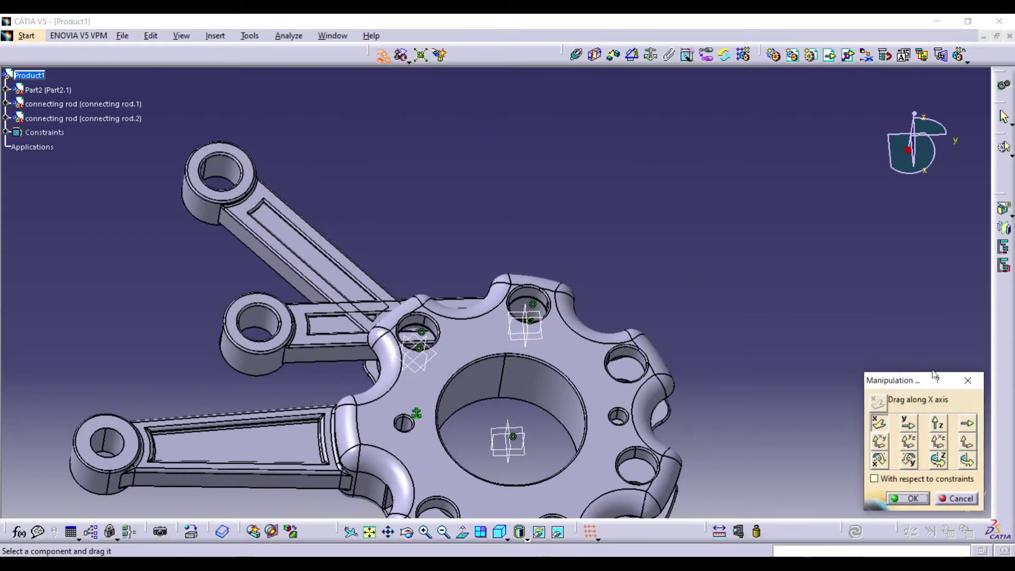
pyautogui.click(966, 462)
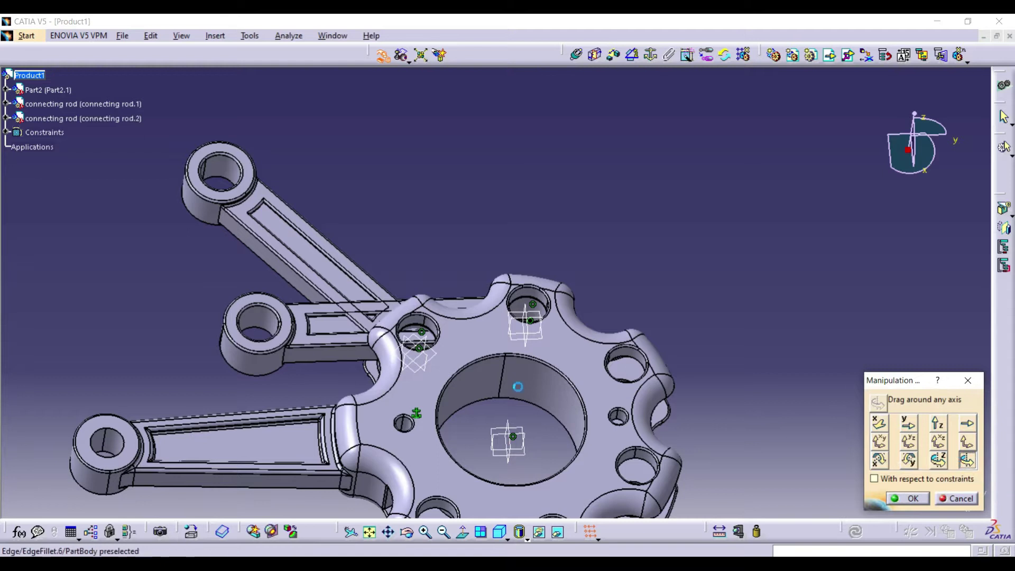
pyautogui.click(536, 300)
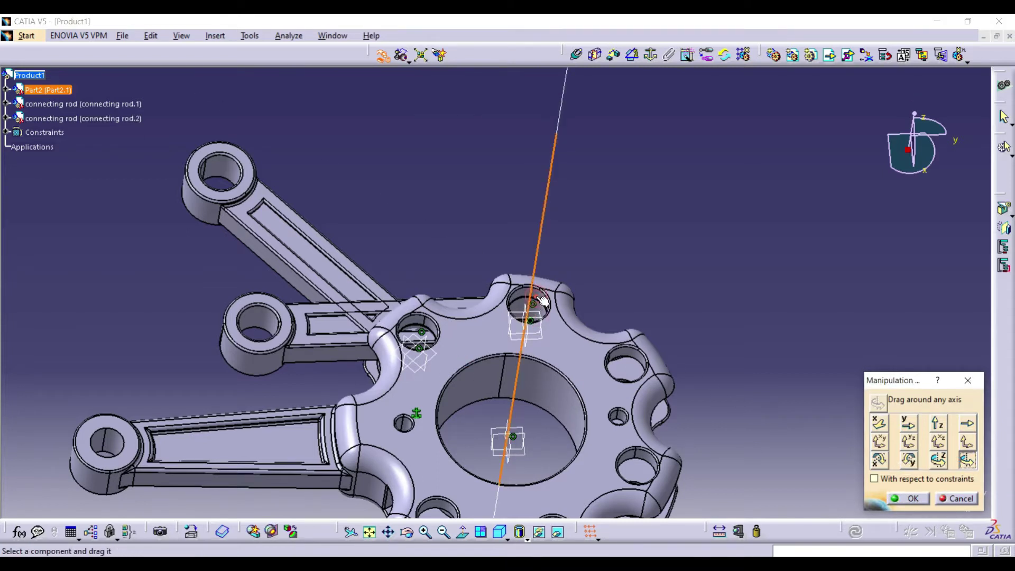
pyautogui.moveTo(264, 314); pyautogui.dragTo(567, 162)
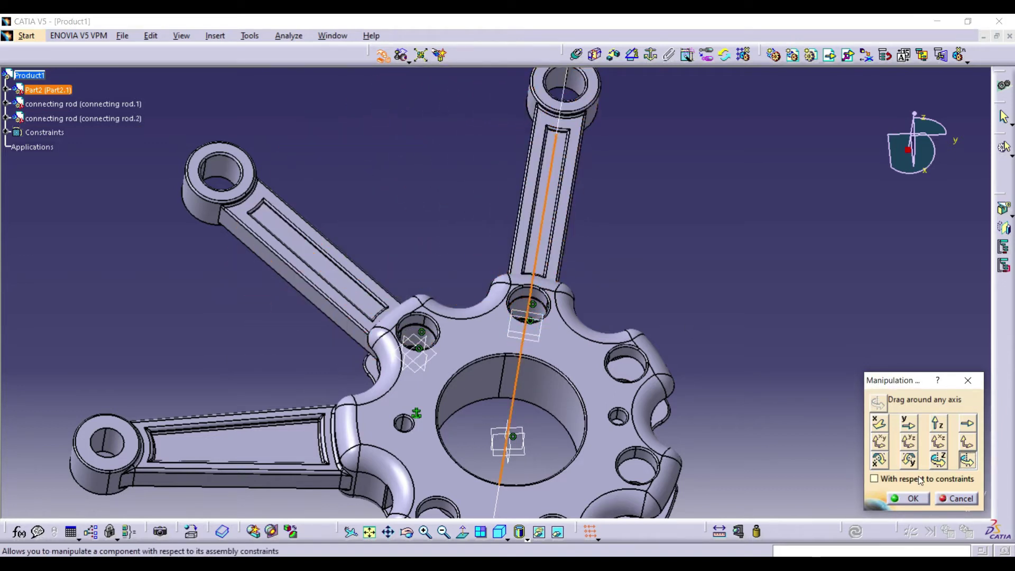
pyautogui.click(912, 498)
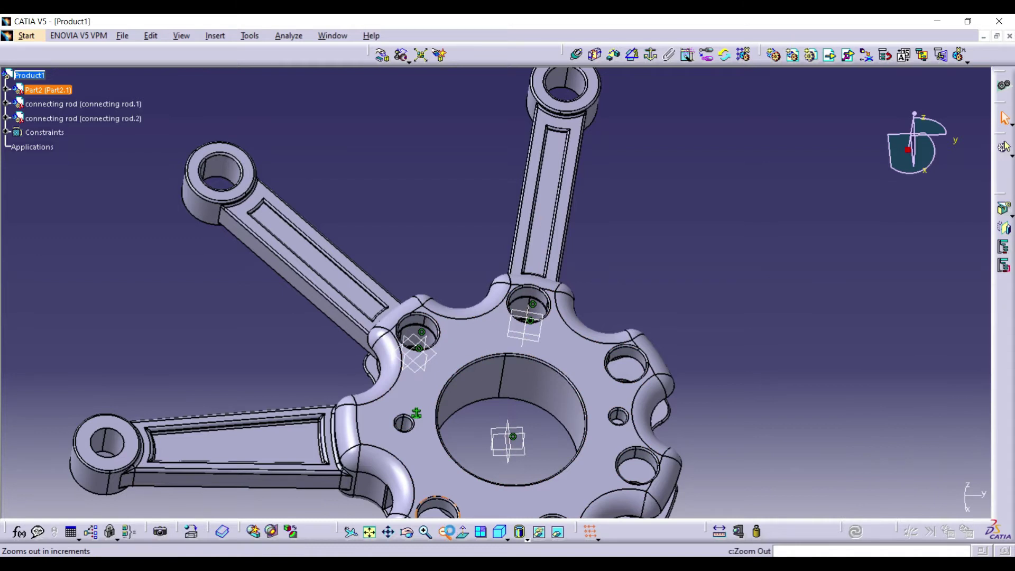
# - Insert a third copy of the connecting rod part into the root product
pyautogui.click(445, 531)
pyautogui.click(407, 531)
pyautogui.moveTo(419, 477); pyautogui.dragTo(613, 407)
pyautogui.click(827, 59)
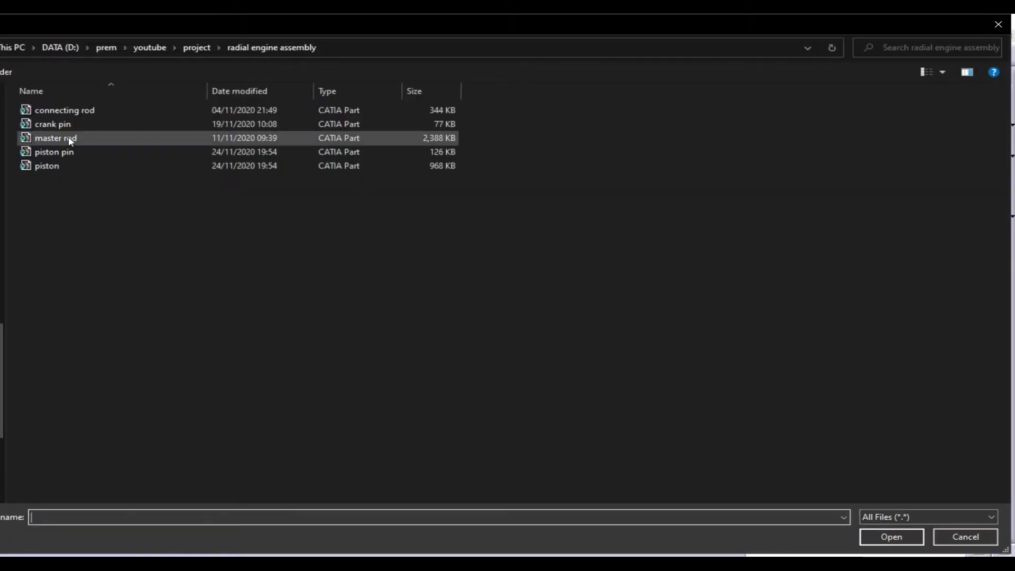
pyautogui.click(74, 113)
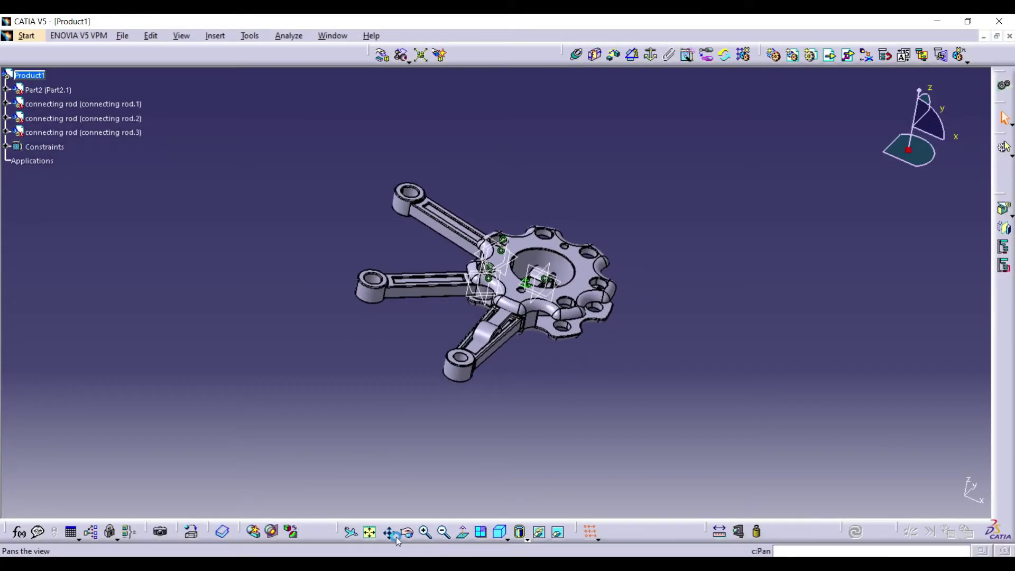
# - Constrain the third connecting rod to the next free master rod hole with coincident hole axes and coincident mid-planes
pyautogui.moveTo(396, 537); pyautogui.dragTo(354, 440)
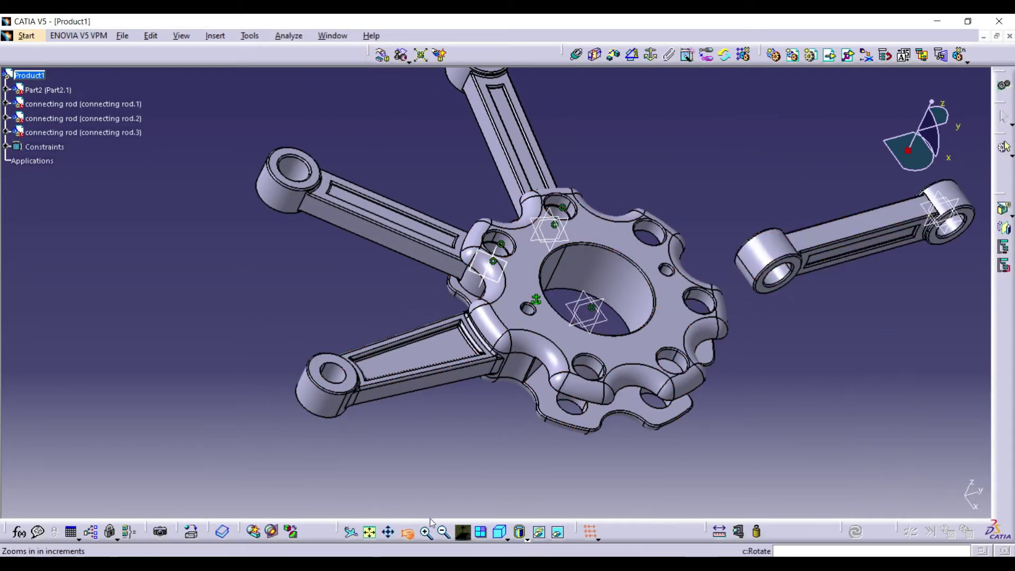
pyautogui.moveTo(728, 281); pyautogui.dragTo(429, 342, button='middle')
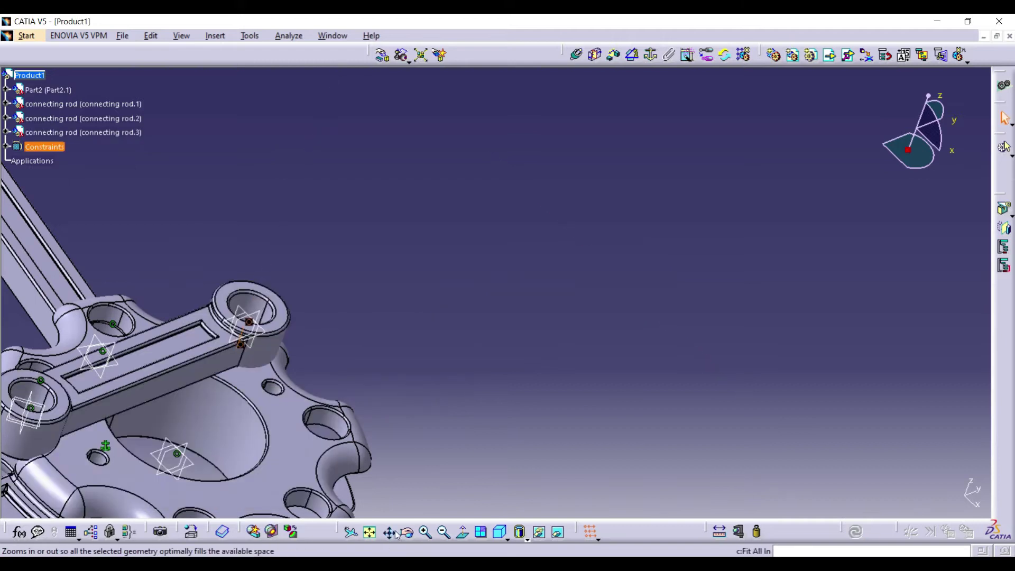
pyautogui.click(595, 54)
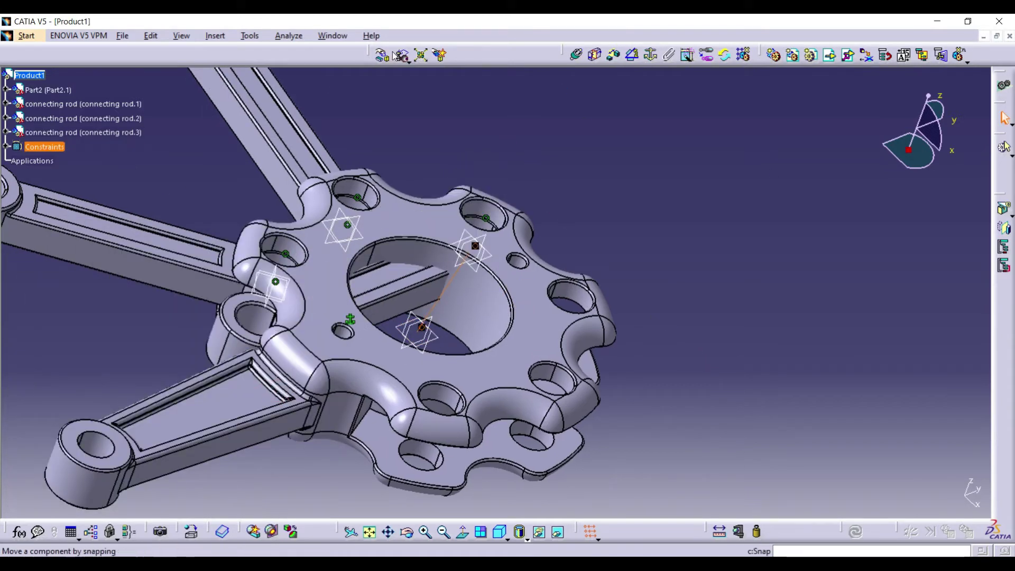
# - Rotate the third connecting rod about its hub hole's axis until it points radially outward, and accept the manipulation
pyautogui.click(381, 55)
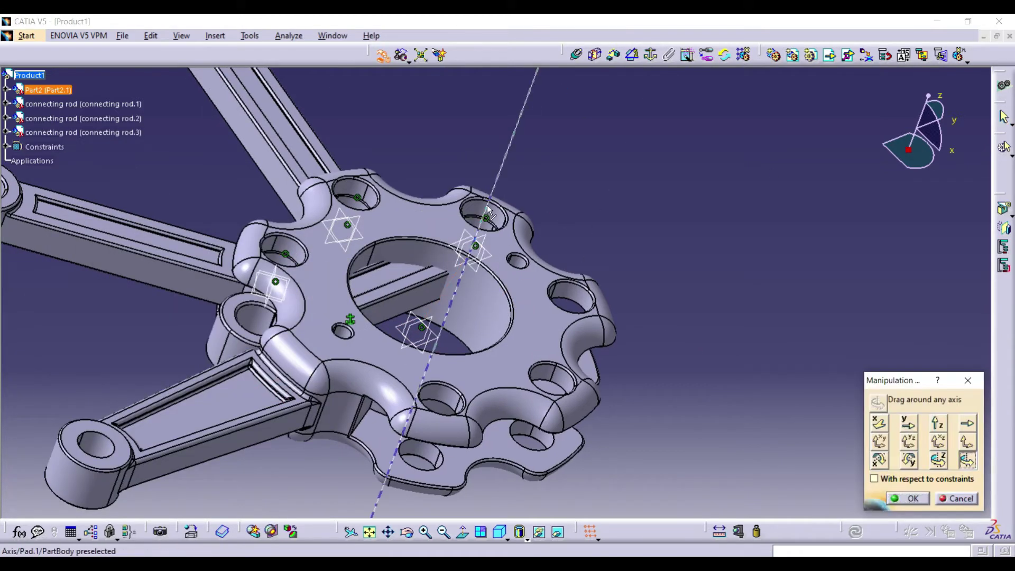
pyautogui.click(488, 210)
pyautogui.moveTo(235, 325); pyautogui.dragTo(570, 137)
pyautogui.moveTo(410, 221); pyautogui.dragTo(424, 485, button='middle')
pyautogui.moveTo(438, 212); pyautogui.dragTo(449, 213)
pyautogui.click(916, 501)
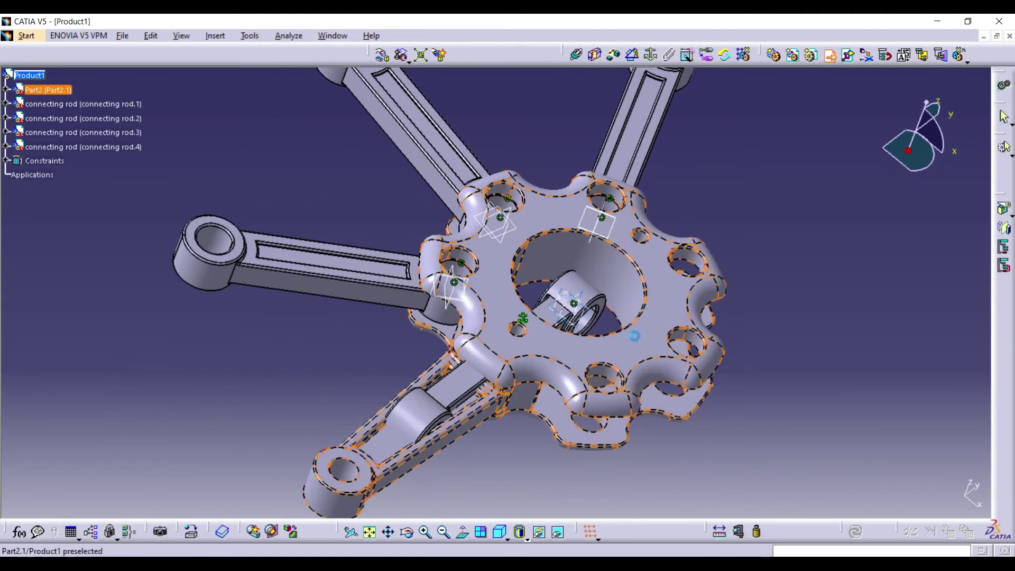
# - Constrain the fourth connecting rod to the next free master rod hole with coincident hole axes and coincident mid-planes
pyautogui.click(764, 248)
pyautogui.click(576, 54)
pyautogui.moveTo(624, 360); pyautogui.dragTo(467, 248, button='middle')
pyautogui.click(465, 247)
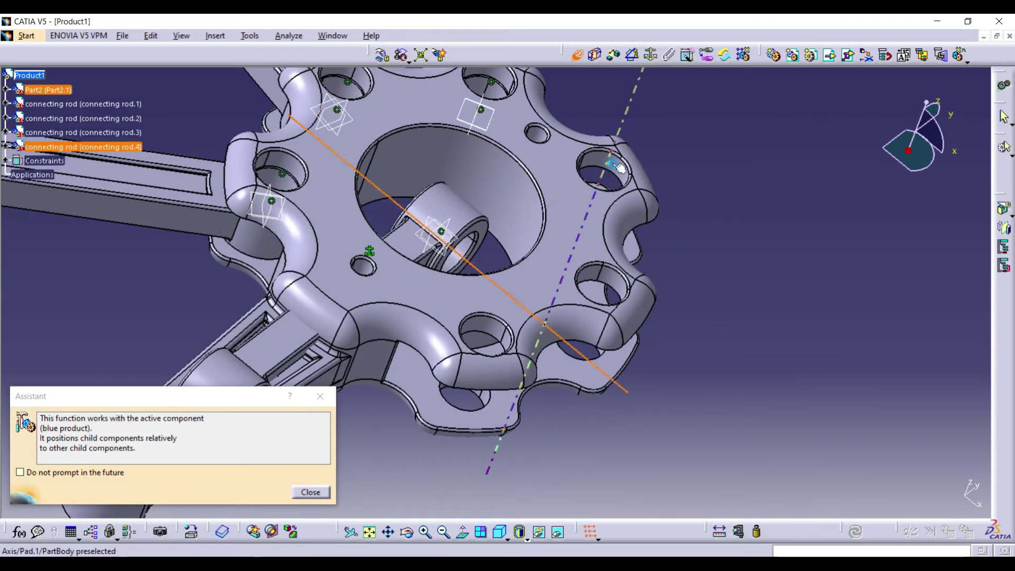
pyautogui.click(618, 167)
pyautogui.moveTo(486, 469); pyautogui.dragTo(521, 335, button='middle')
pyautogui.click(576, 55)
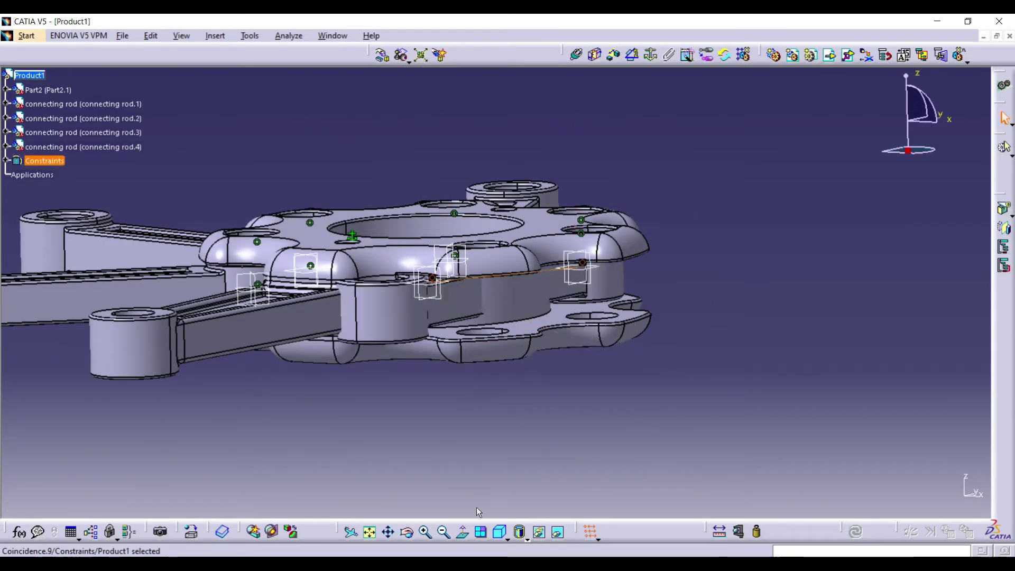
# - Rotate the fourth connecting rod about a vertical hole axis until it points away from the master rod hub, and accept
pyautogui.moveTo(607, 264); pyautogui.dragTo(584, 291, button='middle')
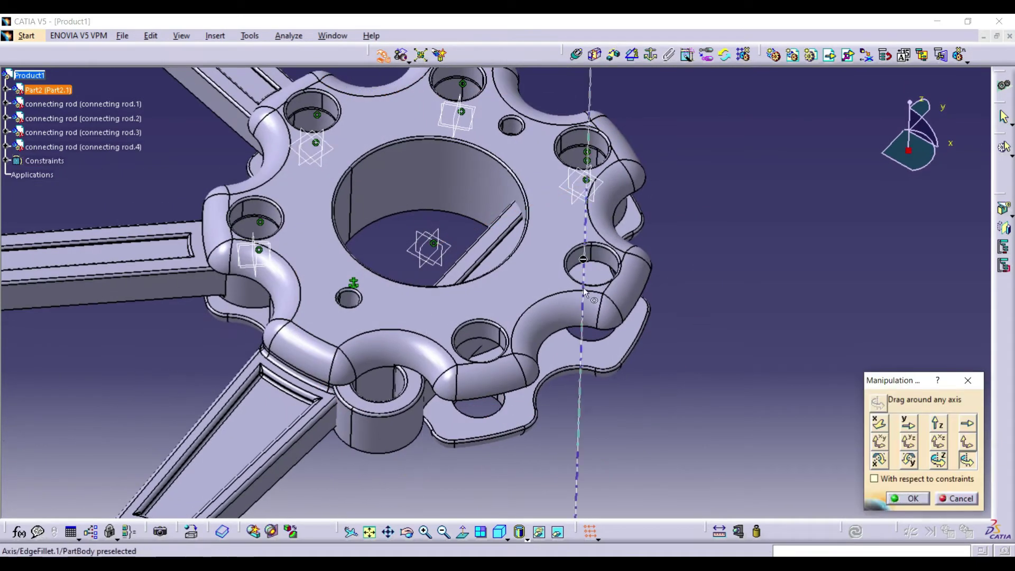
pyautogui.click(583, 292)
pyautogui.moveTo(383, 423); pyautogui.dragTo(820, 165)
pyautogui.moveTo(819, 166); pyautogui.dragTo(708, 338, button='middle')
pyautogui.click(444, 532)
pyautogui.click(444, 532)
pyautogui.click(908, 498)
# - Rotate the fifth connecting rod about its hub hole's axis with the Manipulation tool until it points radially outward
pyautogui.moveTo(546, 22); pyautogui.dragTo(552, 21)
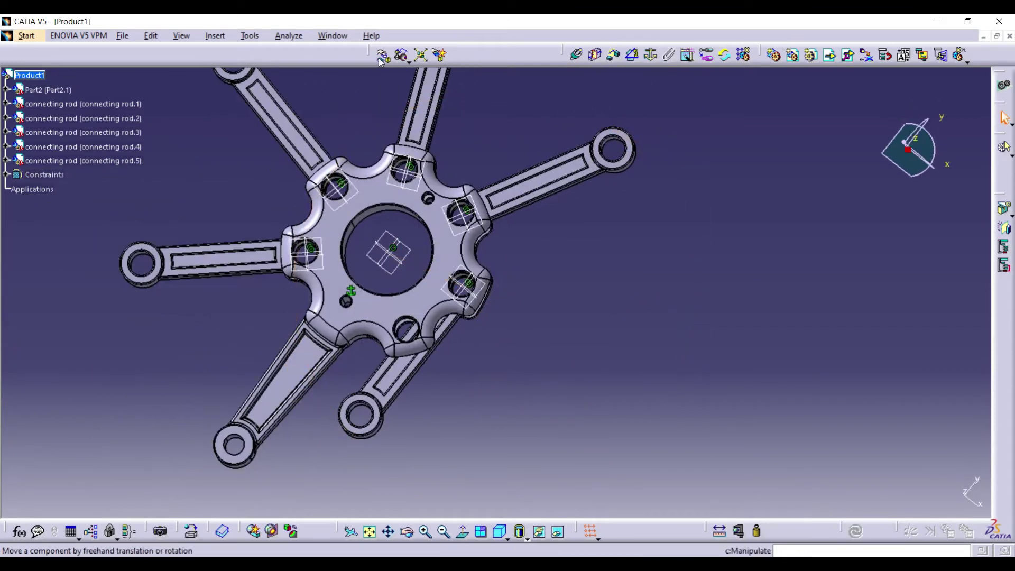
pyautogui.click(382, 55)
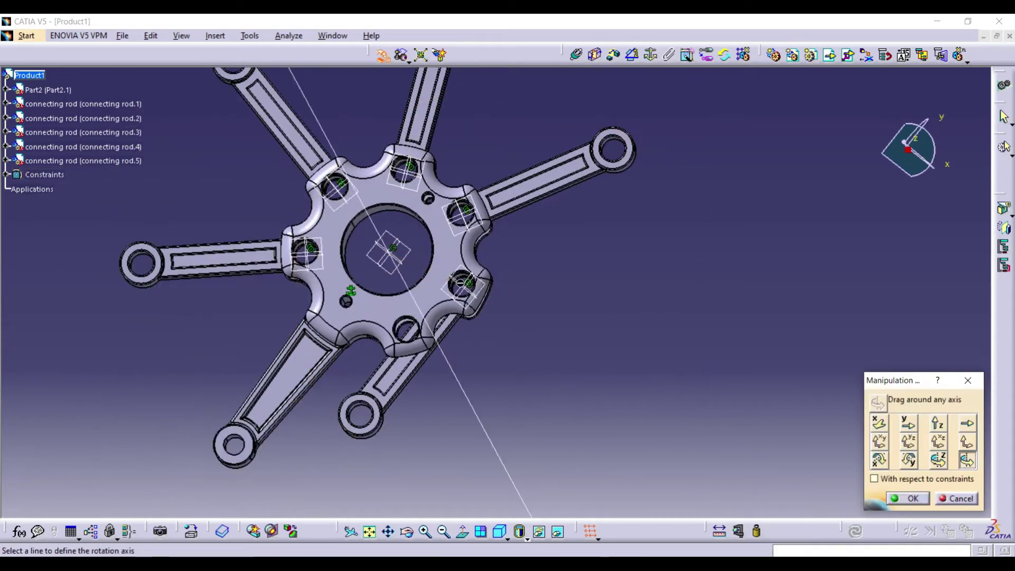
pyautogui.click(618, 279)
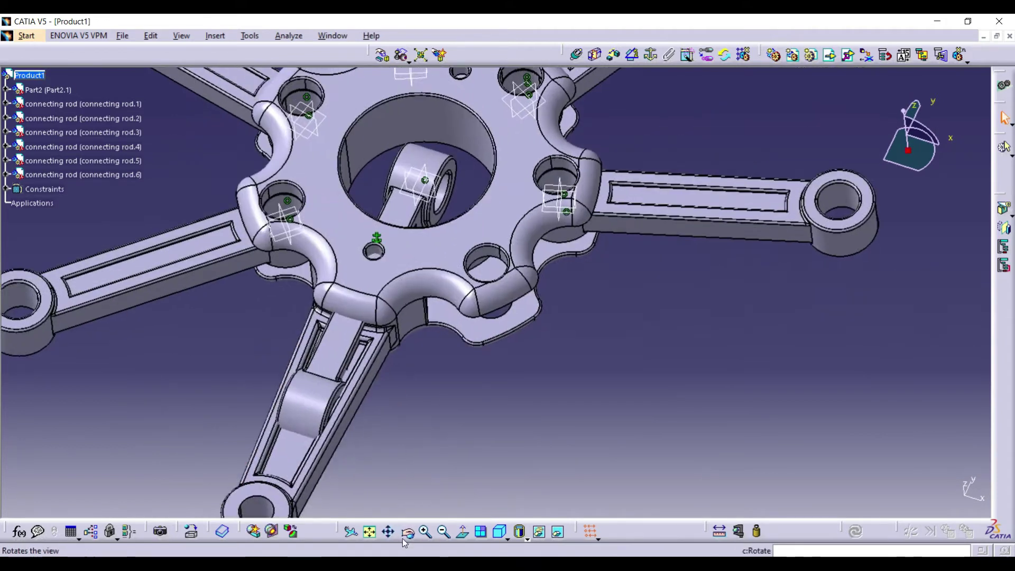
# - Constrain the sixth connecting rod to the last free master rod hole with coincident hole axes and coincident mid-planes
pyautogui.click(576, 54)
pyautogui.click(402, 209)
pyautogui.click(473, 305)
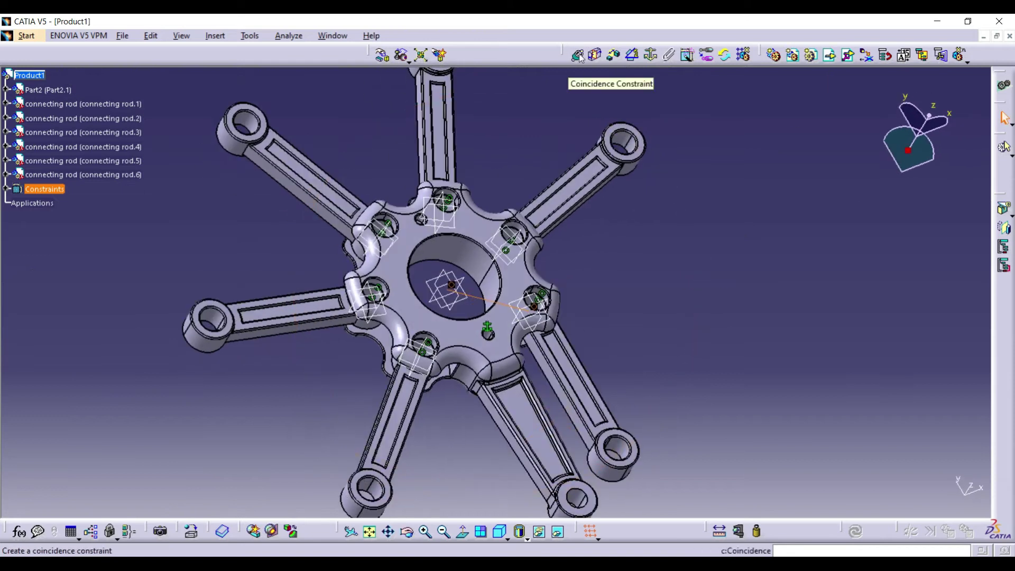
# - Rotate the sixth connecting rod about its hub hole's axis until it points radially outward, and accept the manipulation
pyautogui.click(382, 55)
pyautogui.moveTo(562, 319); pyautogui.dragTo(703, 323)
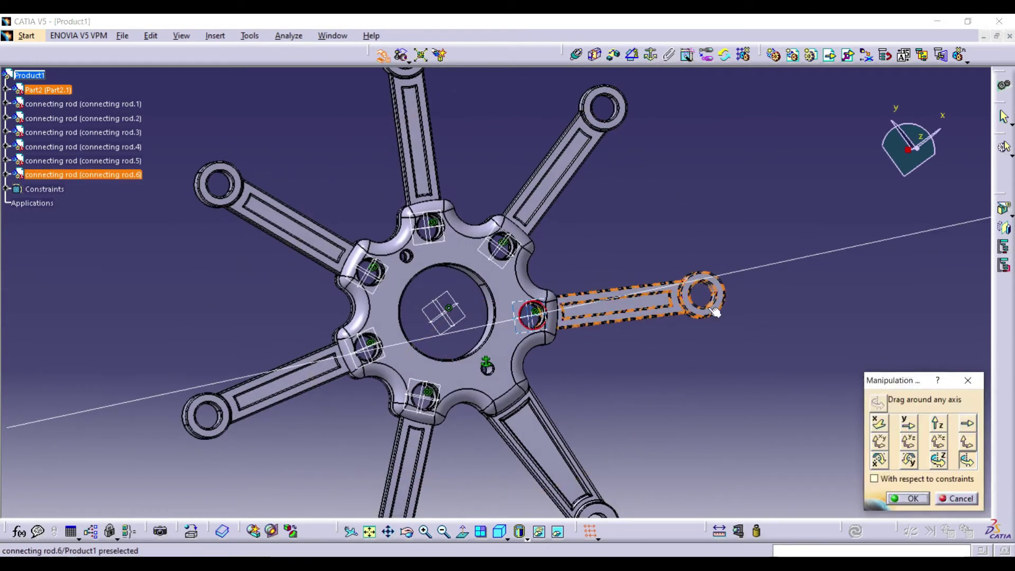
pyautogui.moveTo(702, 311); pyautogui.dragTo(710, 321)
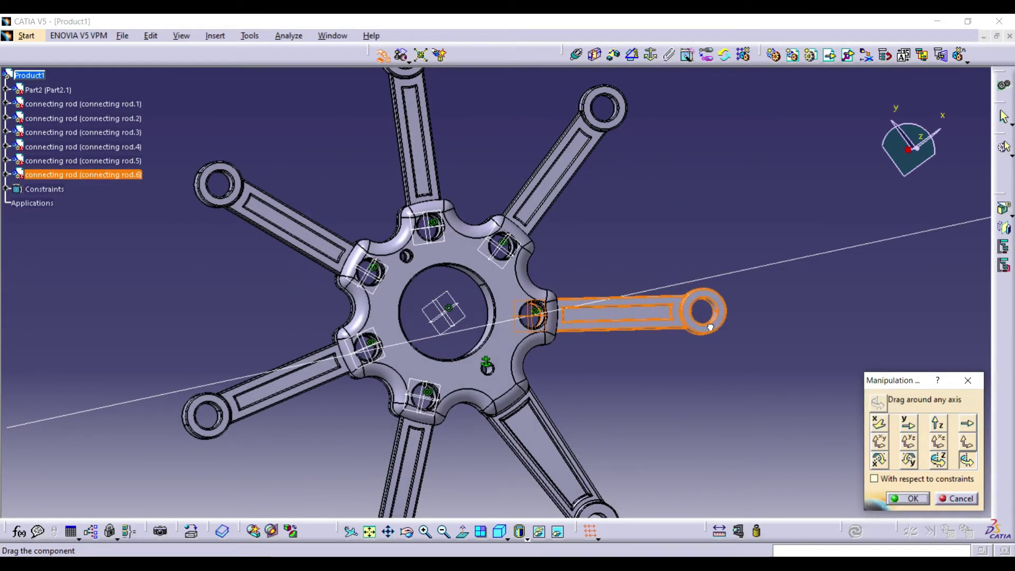
pyautogui.click(911, 498)
# - Select all the reference planes and constraint symbols around the master rod hub and hide them
pyautogui.click(442, 534)
pyautogui.click(369, 533)
pyautogui.click(499, 533)
pyautogui.moveTo(521, 430); pyautogui.dragTo(623, 354, button='middle')
pyautogui.moveTo(624, 354); pyautogui.dragTo(520, 465)
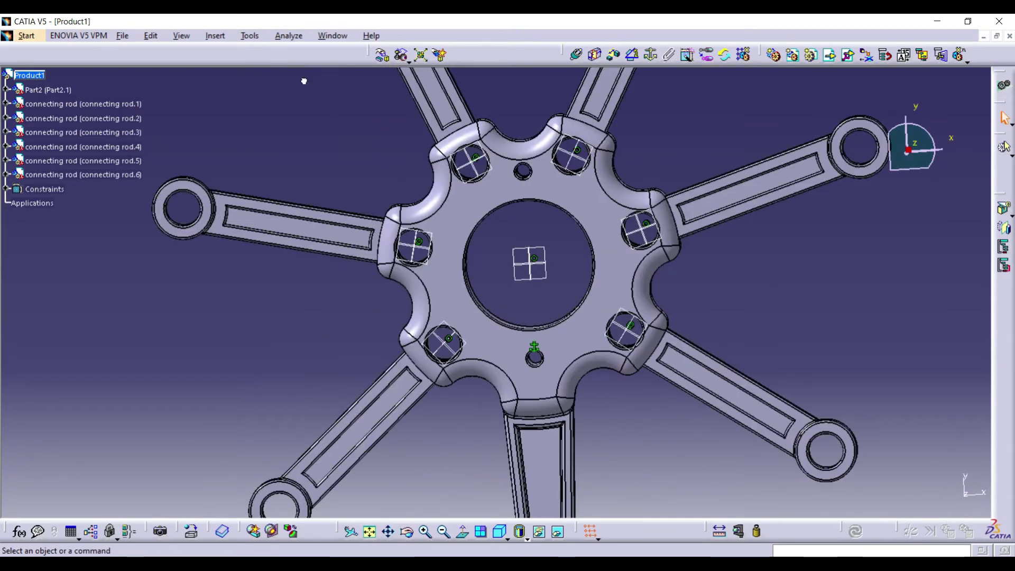
pyautogui.moveTo(303, 83); pyautogui.dragTo(724, 430)
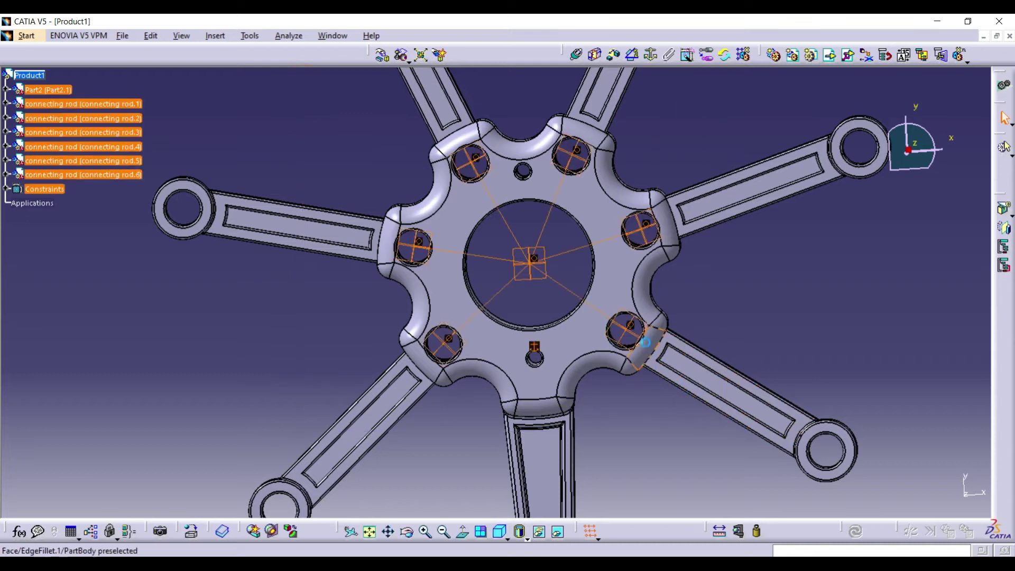
pyautogui.rightClick(636, 340)
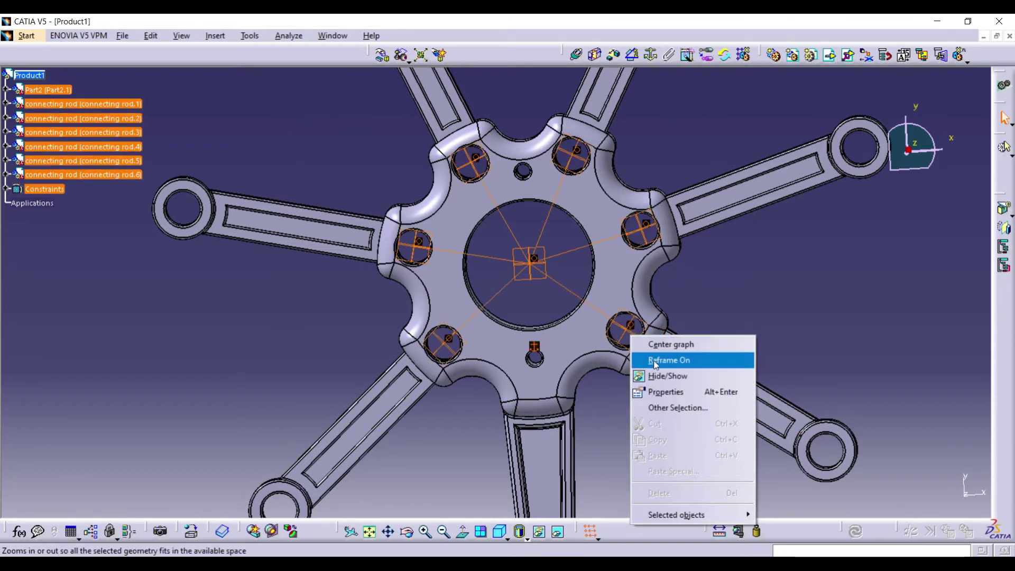
pyautogui.click(658, 376)
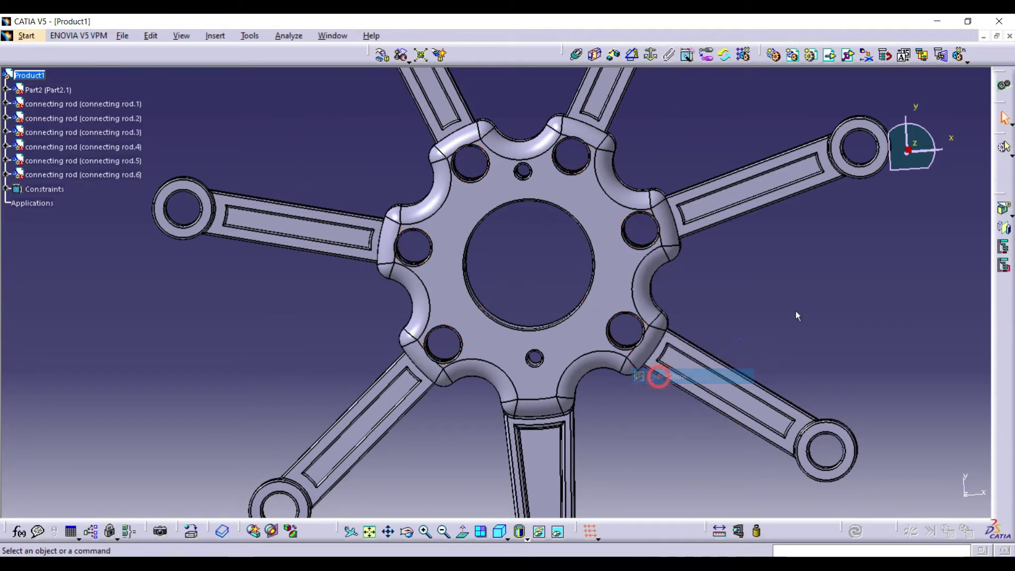
# - Show the hidden xy, yz and zx reference planes of the master rod (Part2)
pyautogui.click(443, 531)
pyautogui.moveTo(369, 418); pyautogui.dragTo(401, 391, button='middle')
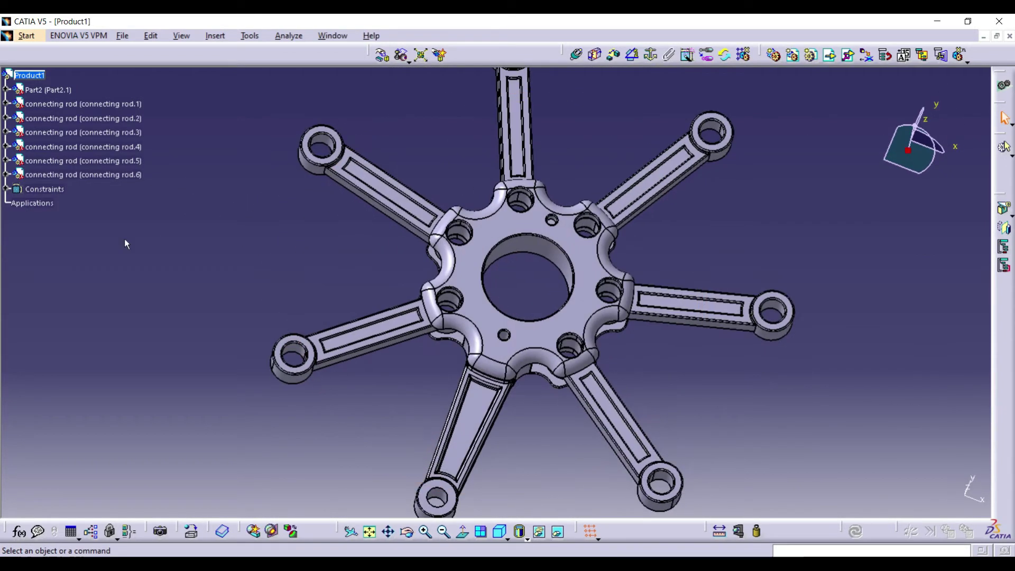
pyautogui.click(6, 89)
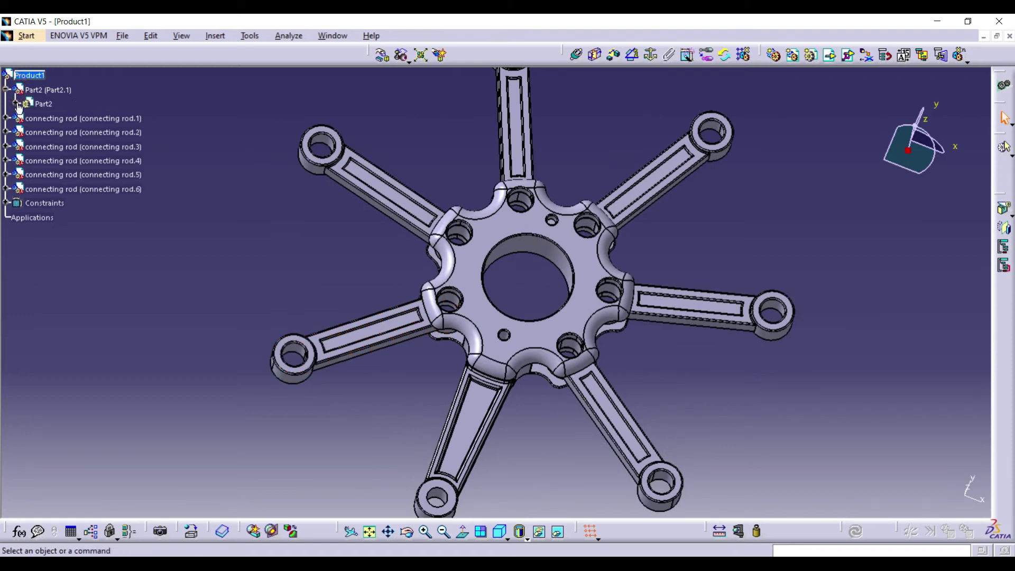
pyautogui.click(16, 104)
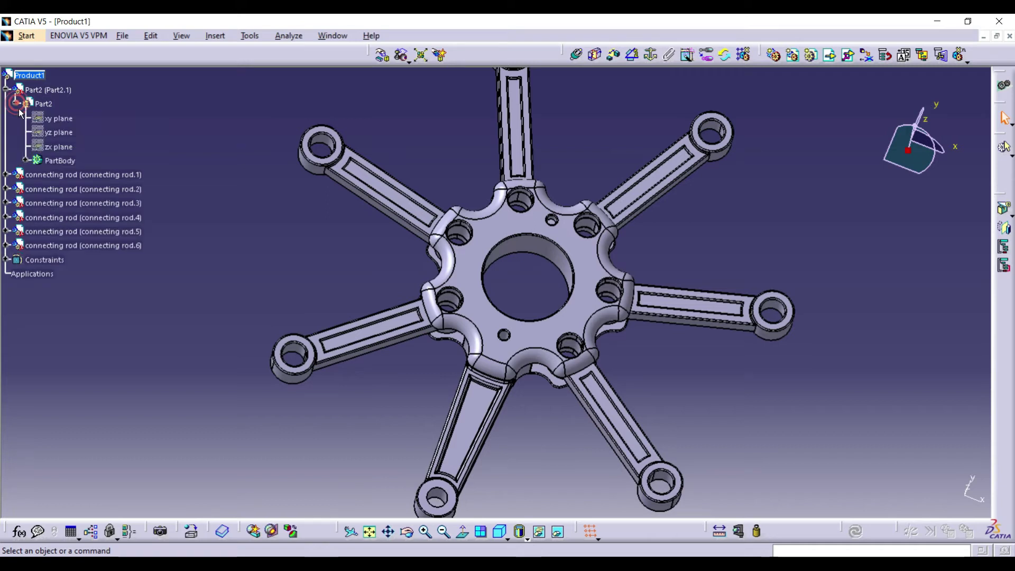
pyautogui.rightClick(62, 146)
pyautogui.click(75, 183)
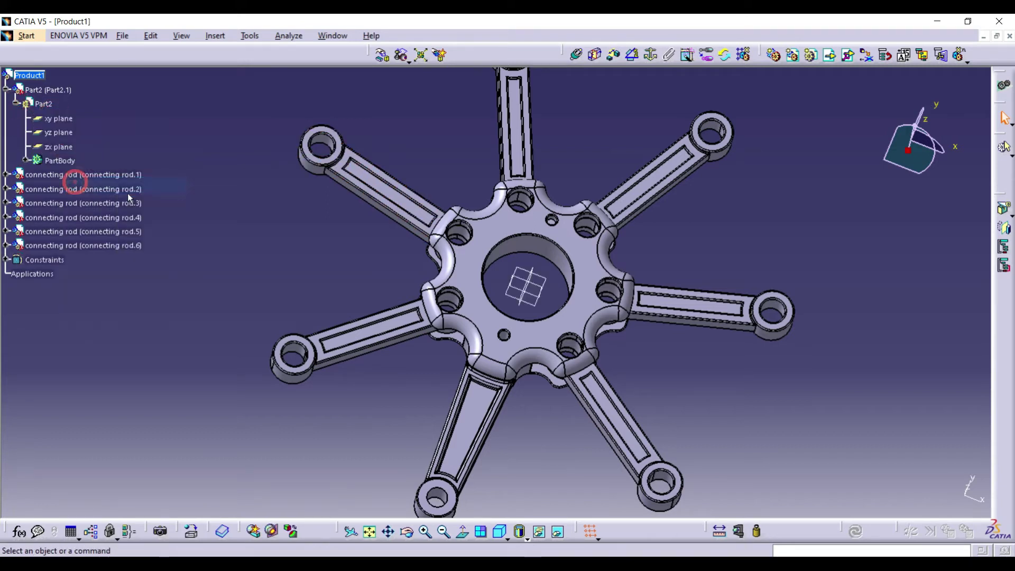
pyautogui.click(750, 194)
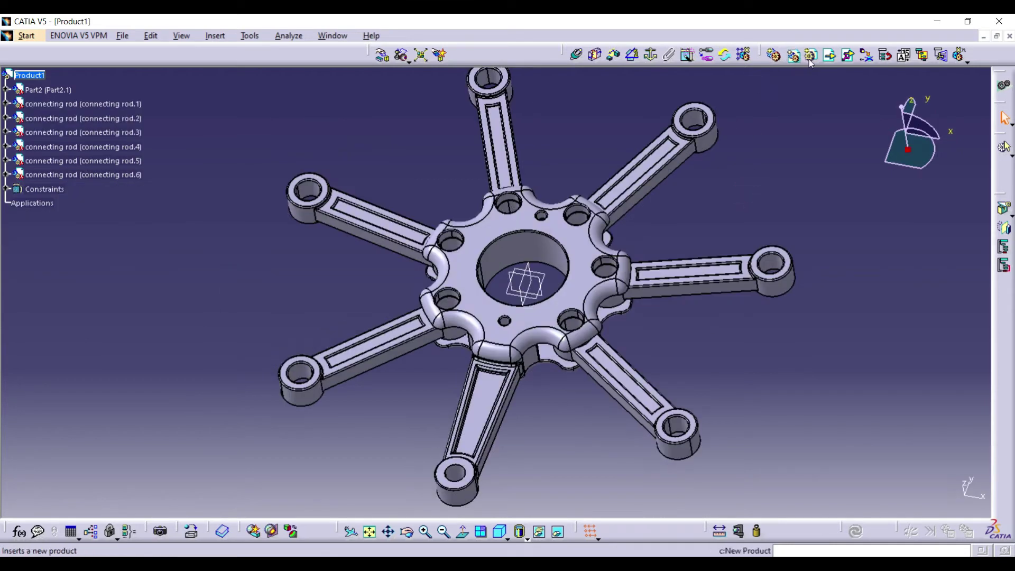
# - Insert the existing crank pin part into Product1
pyautogui.click(47, 80)
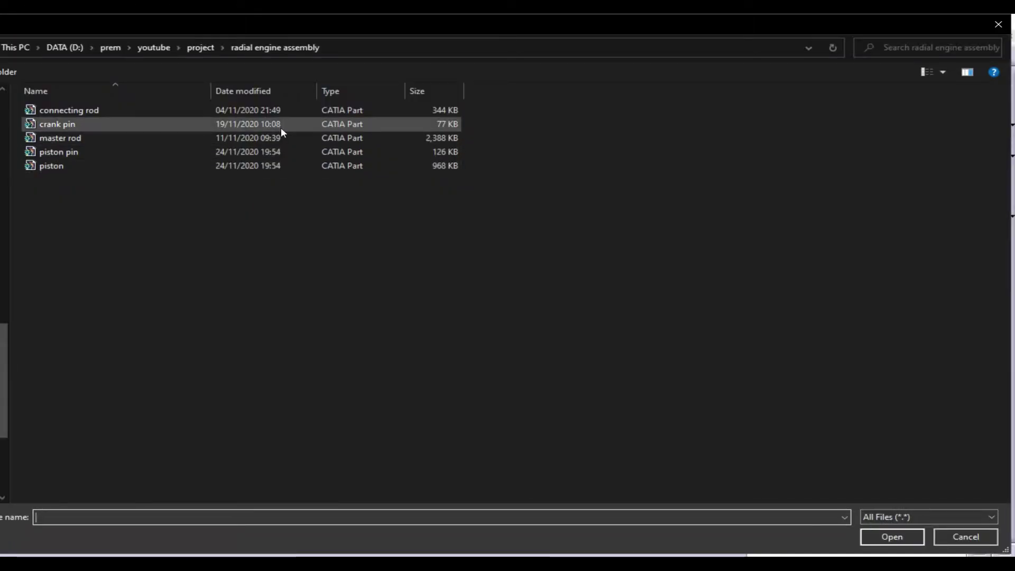
pyautogui.click(280, 127)
pyautogui.click(891, 535)
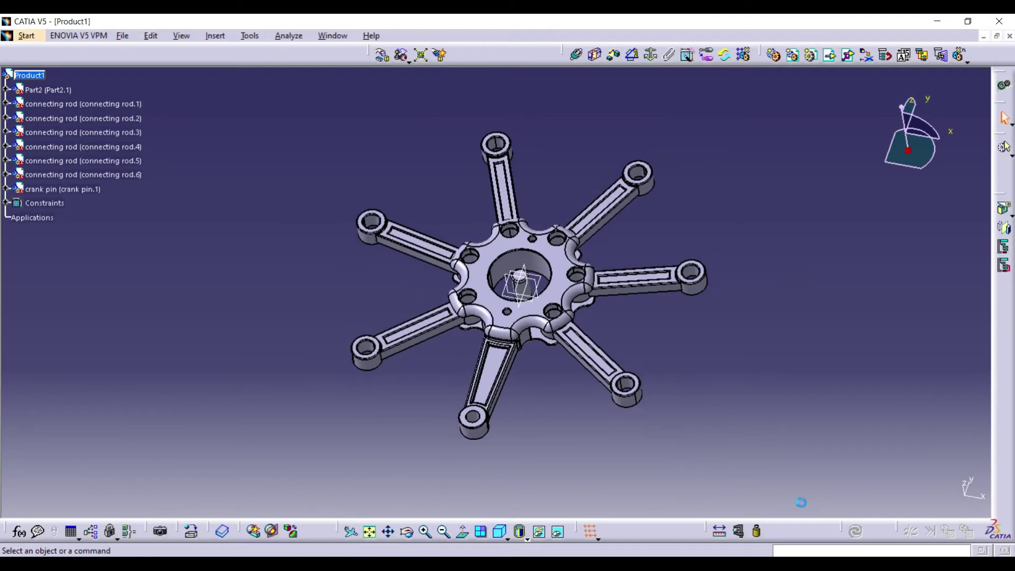
# - Constrain the crank pin's axis to coincide with the axis of one master rod hole, and update the assembly
pyautogui.click(426, 531)
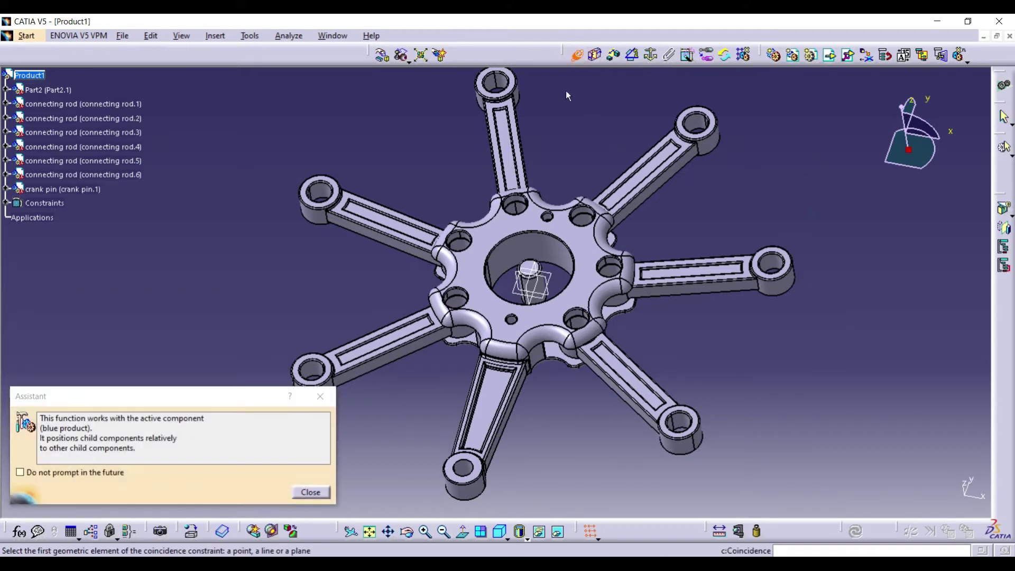
pyautogui.click(426, 532)
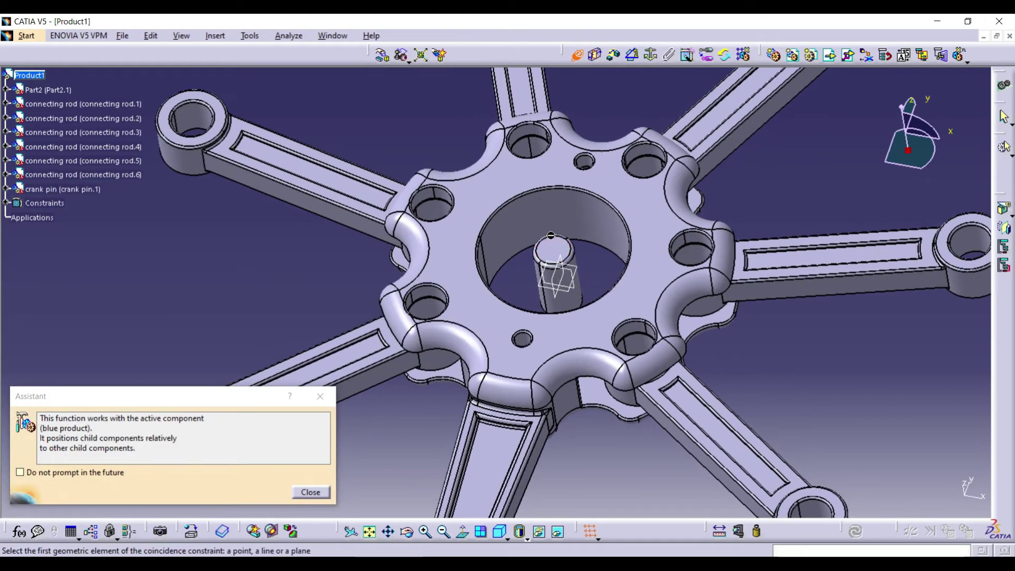
pyautogui.moveTo(443, 383); pyautogui.dragTo(521, 288)
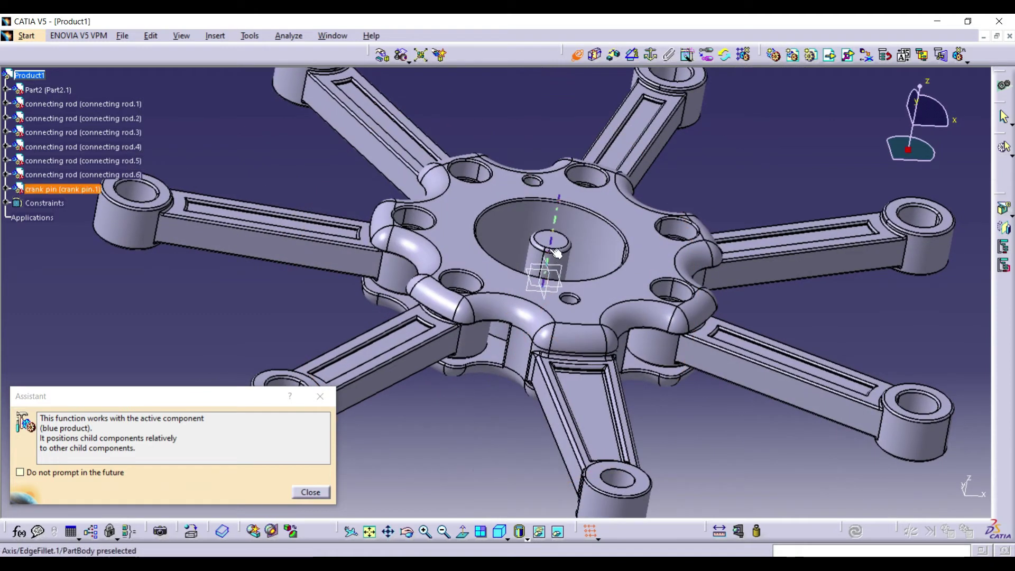
pyautogui.click(424, 229)
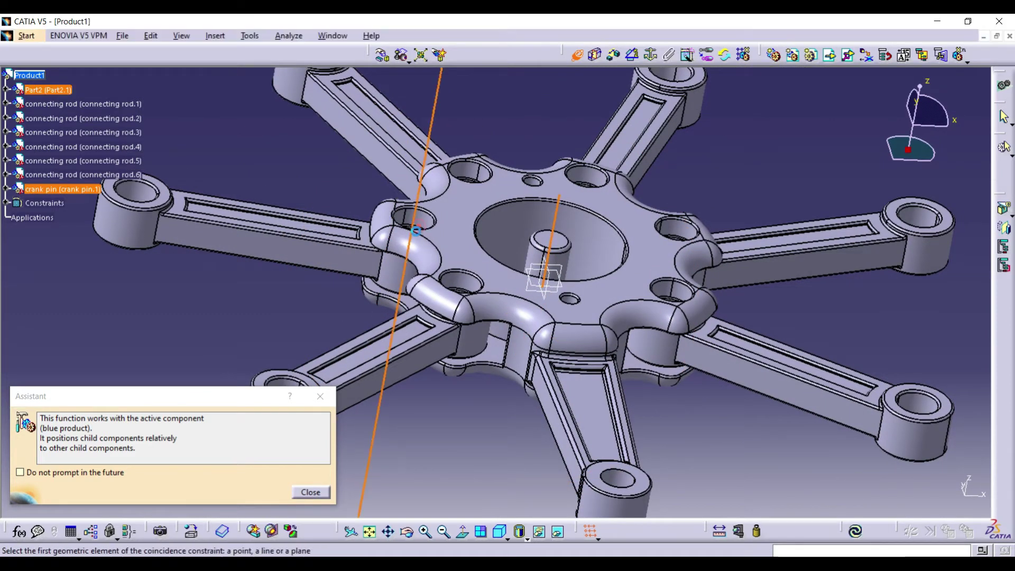
pyautogui.click(856, 531)
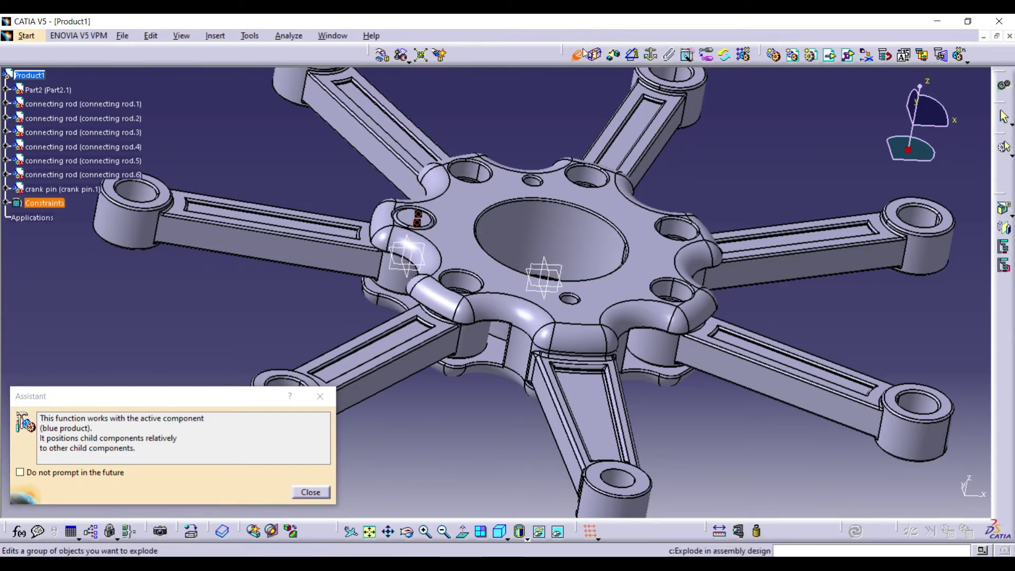
pyautogui.click(554, 122)
# - Insert a second instance of the crank pin part into Product1
pyautogui.click(829, 59)
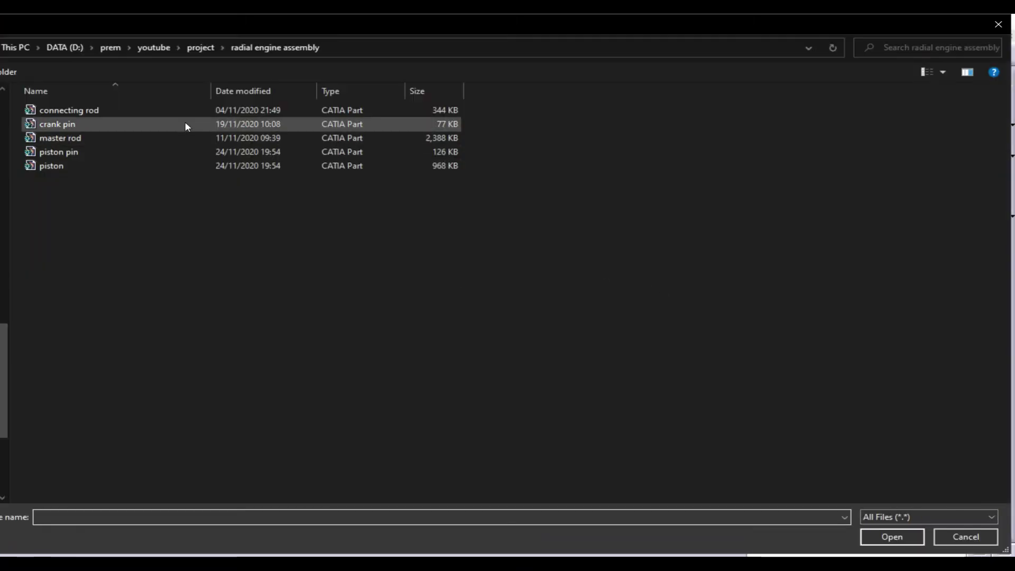
pyautogui.click(184, 123)
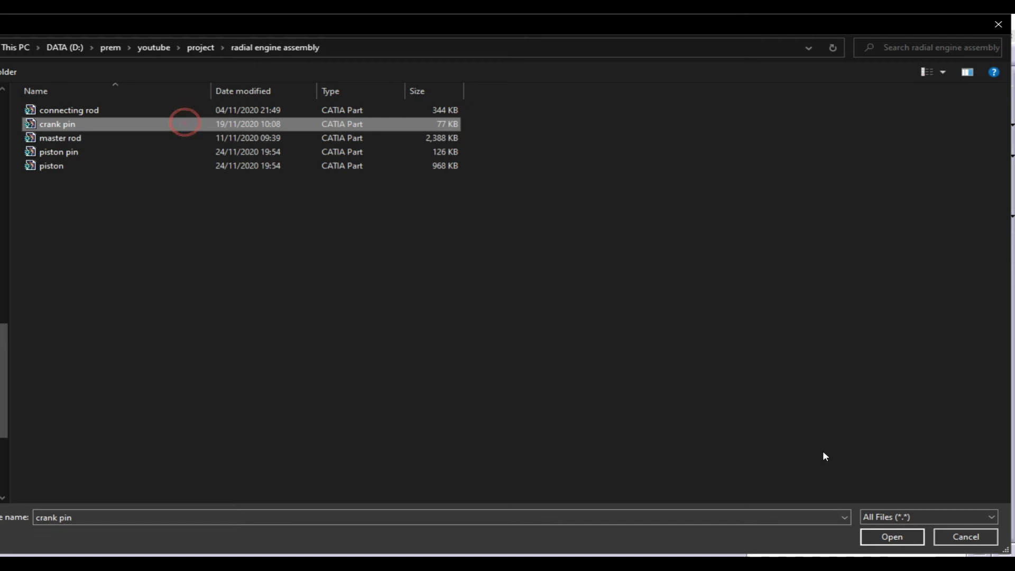
pyautogui.click(891, 536)
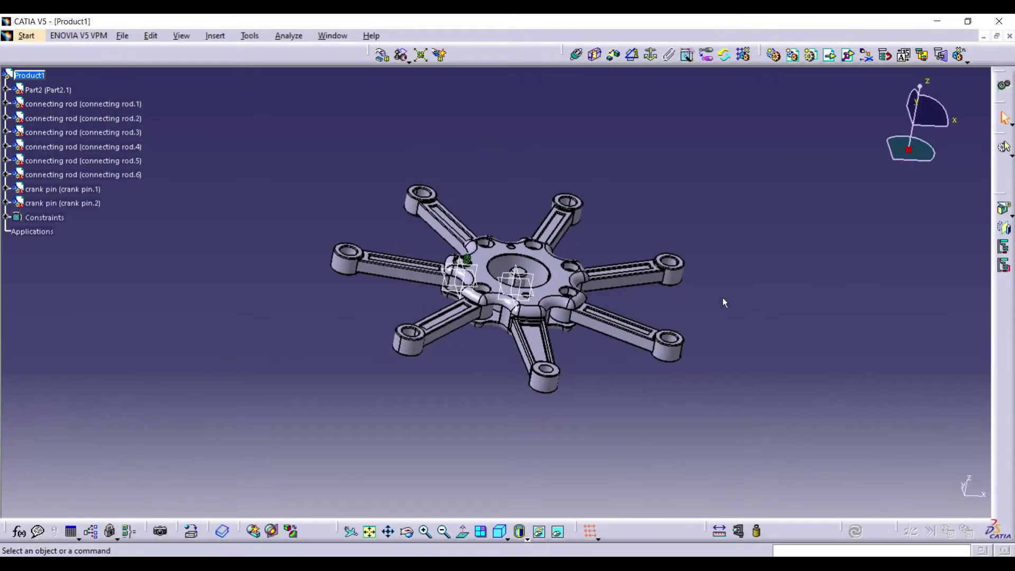
# - Constrain the second crank pin's axis to coincide with the neighbouring master rod hole's axis, and update the assembly
pyautogui.click(577, 55)
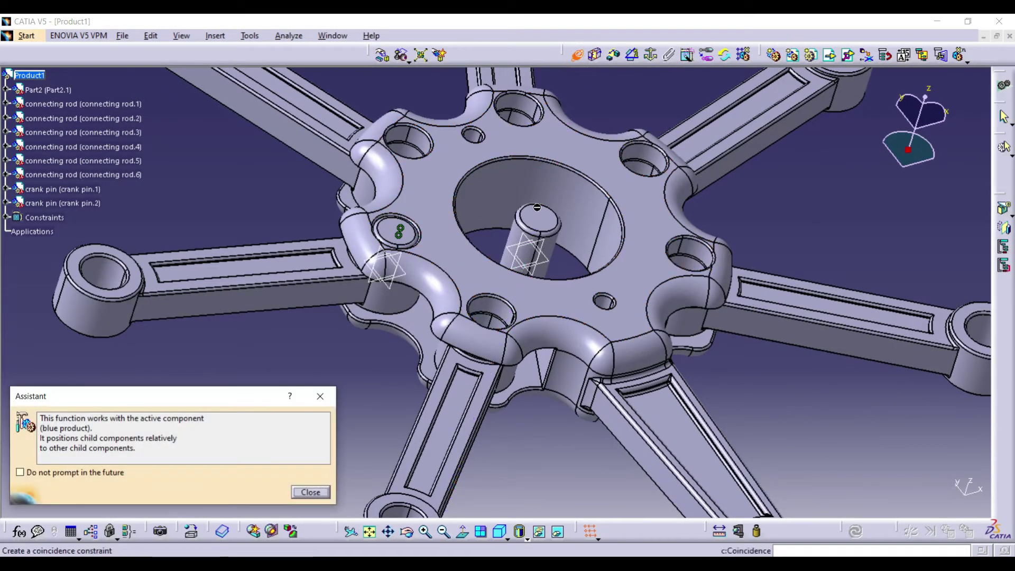
pyautogui.click(407, 531)
pyautogui.moveTo(505, 396); pyautogui.dragTo(534, 223)
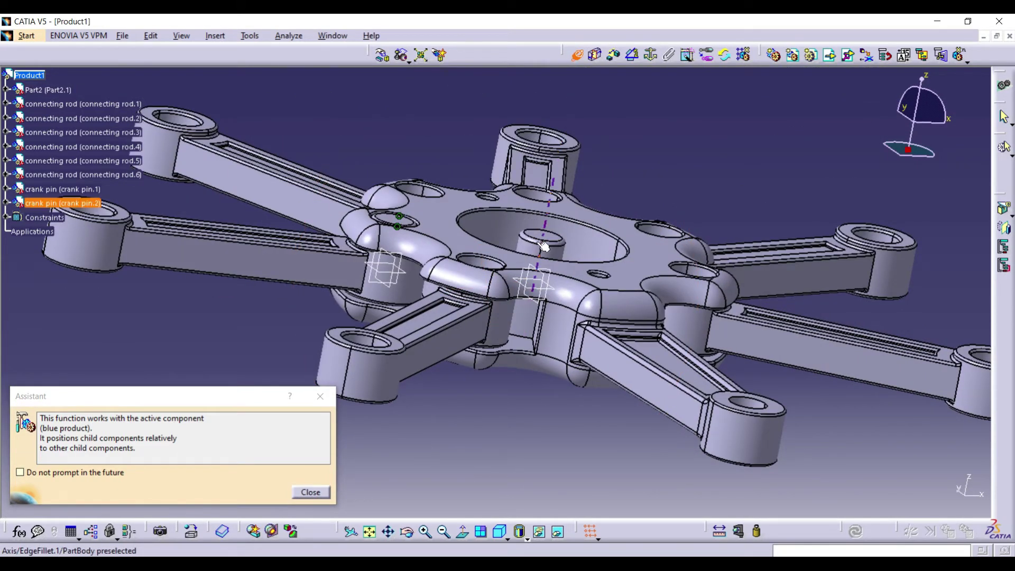
pyautogui.click(436, 194)
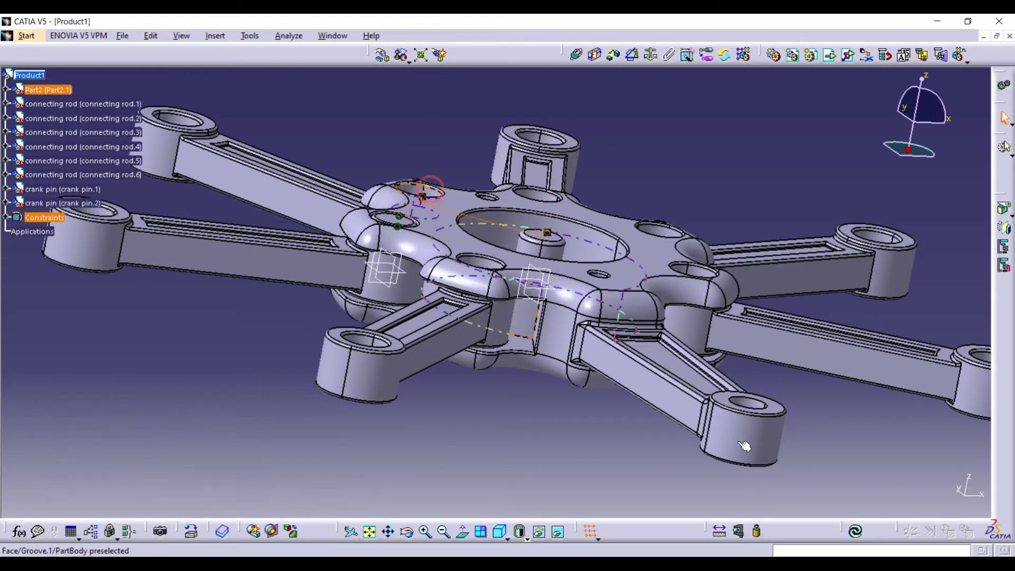
pyautogui.click(856, 533)
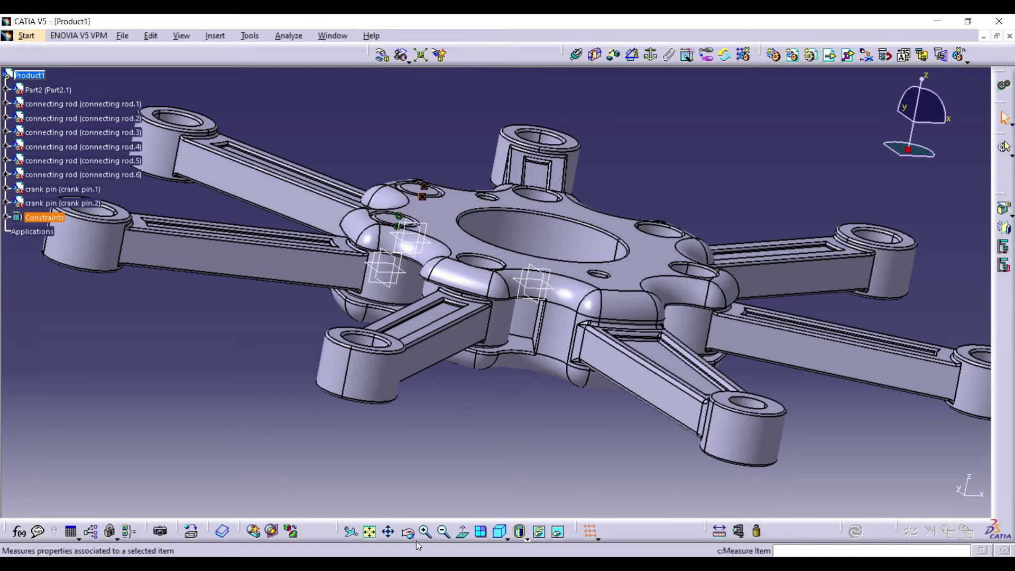
# - Insert four more crank pins and constrain each one into one of the remaining master rod holes with coincident axes
pyautogui.moveTo(442, 299); pyautogui.dragTo(469, 462, button='middle')
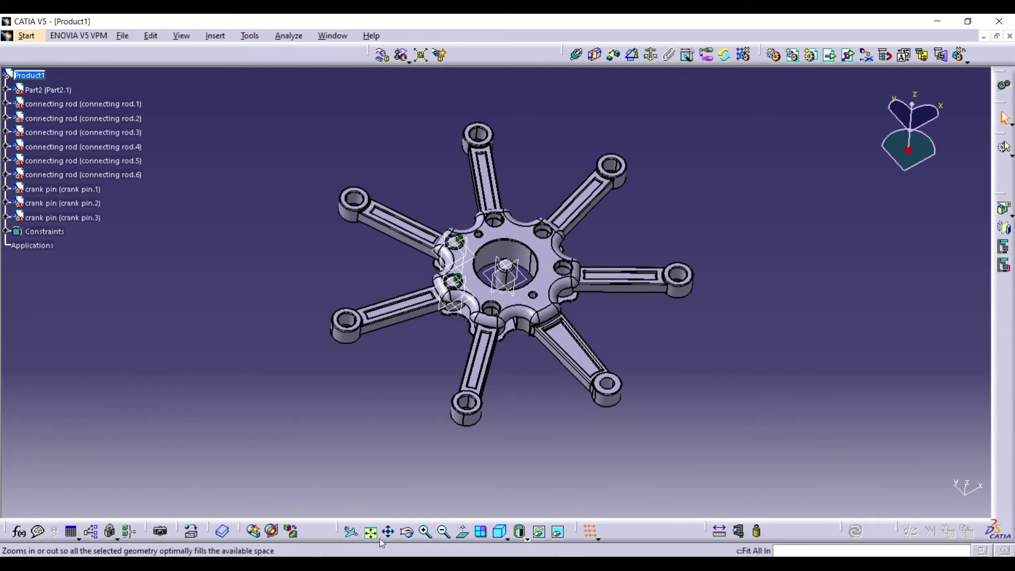
pyautogui.moveTo(476, 492); pyautogui.dragTo(522, 452, button='middle')
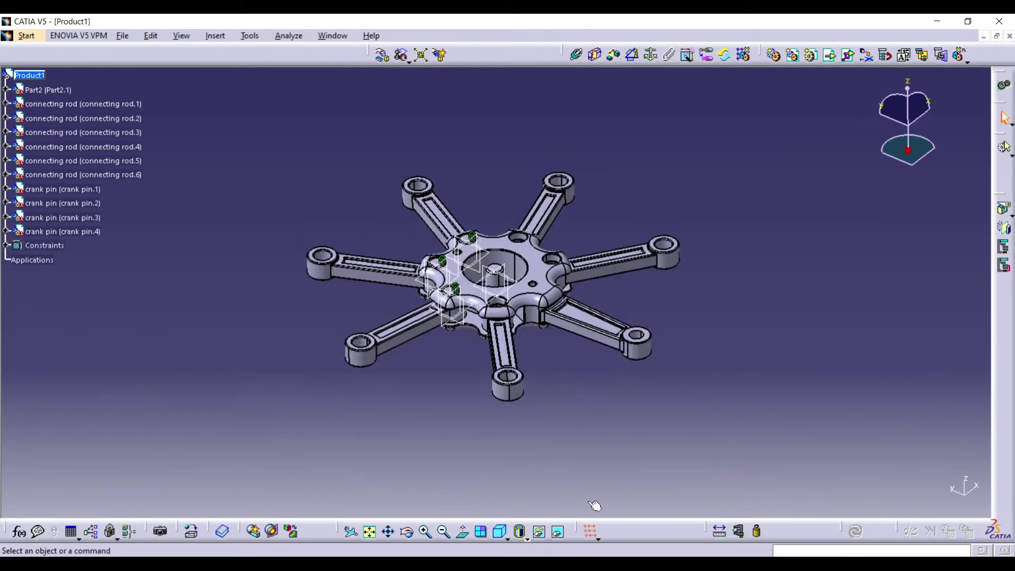
pyautogui.moveTo(596, 507); pyautogui.dragTo(528, 369, button='middle')
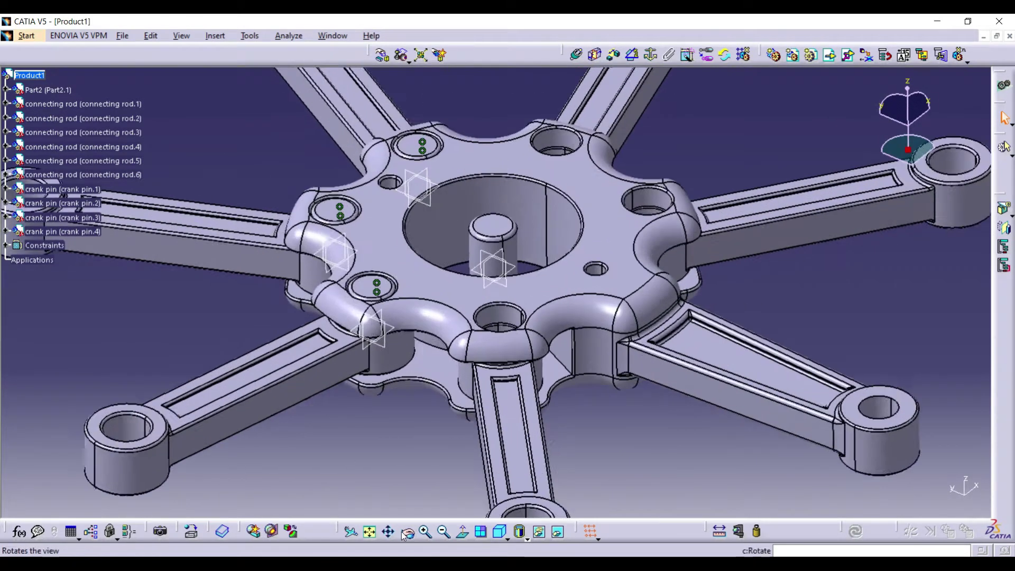
pyautogui.click(576, 55)
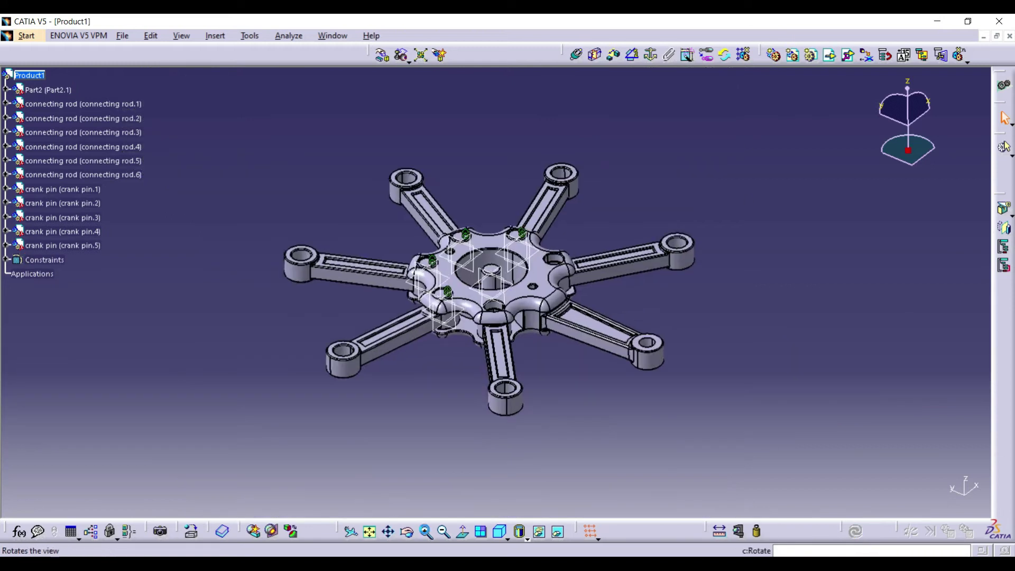
pyautogui.click(426, 531)
pyautogui.click(576, 55)
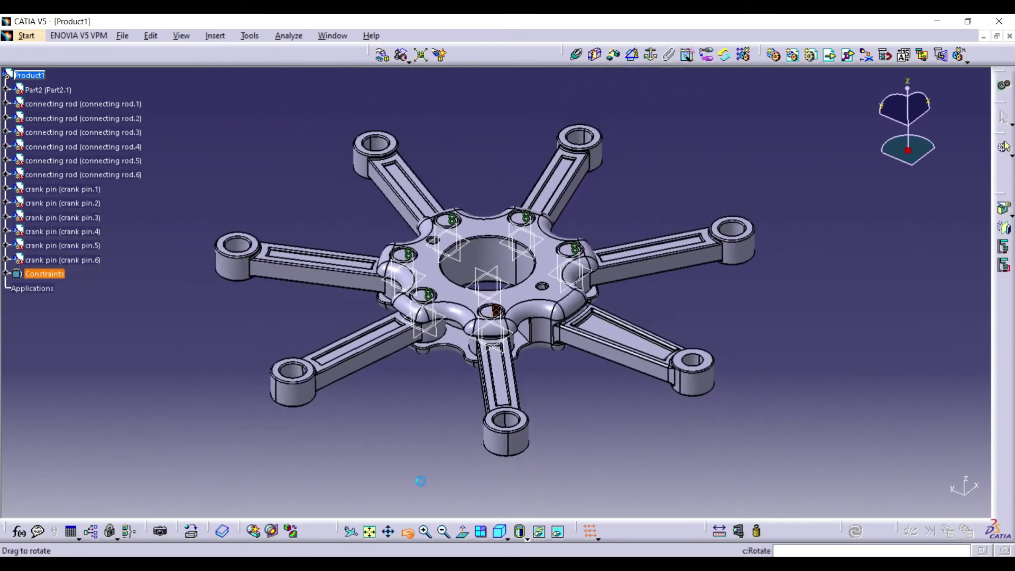
# - Select the crank pins' reference planes and coincidence symbols around the master rod hub and hide them
pyautogui.moveTo(420, 481); pyautogui.dragTo(519, 361)
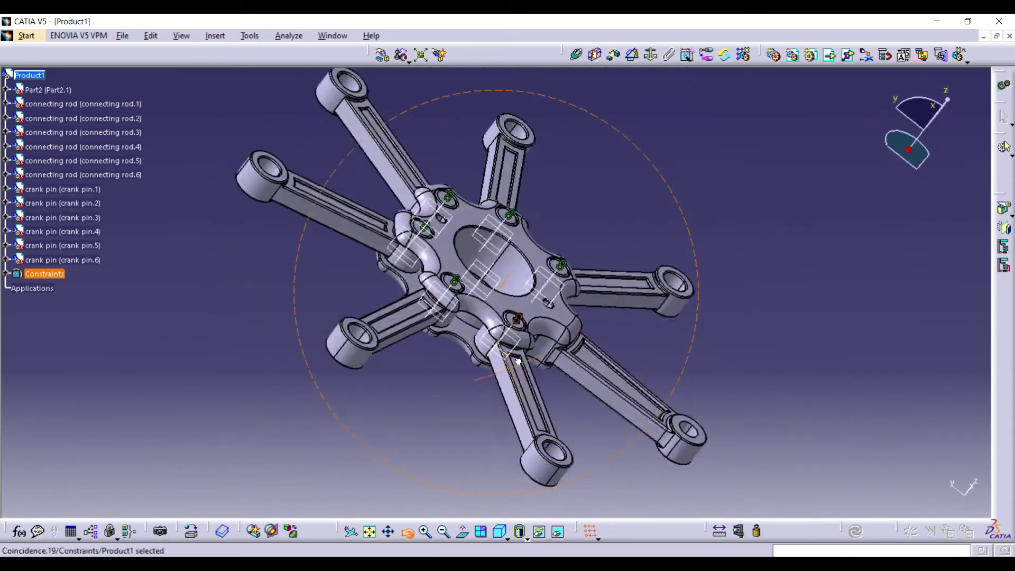
pyautogui.click(499, 532)
pyautogui.click(426, 533)
pyautogui.click(426, 533)
pyautogui.moveTo(270, 258); pyautogui.dragTo(461, 402)
pyautogui.keyDown('ctrl'); pyautogui.click(462, 401); pyautogui.keyUp('ctrl')
pyautogui.rightClick(458, 386)
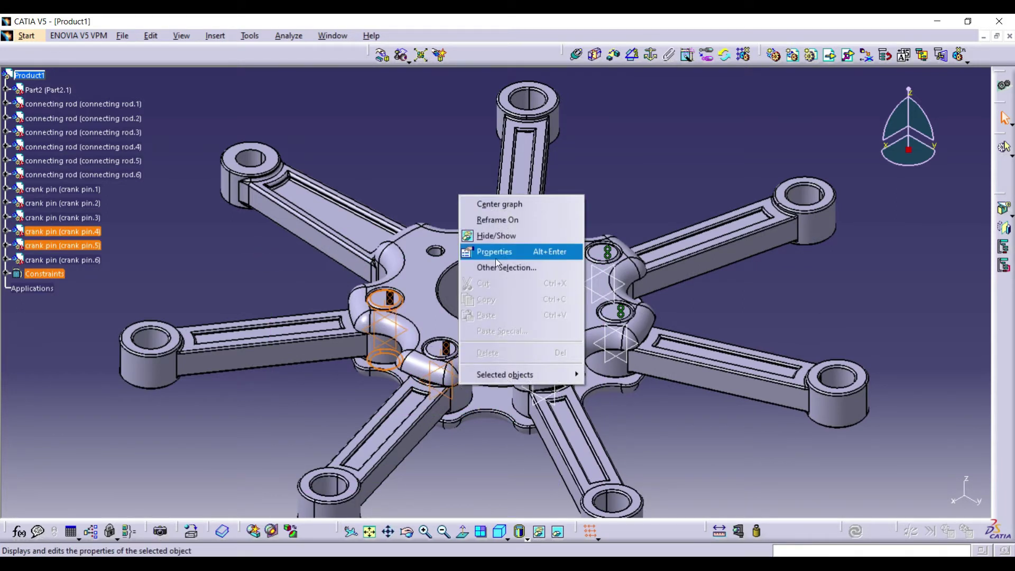
pyautogui.click(507, 233)
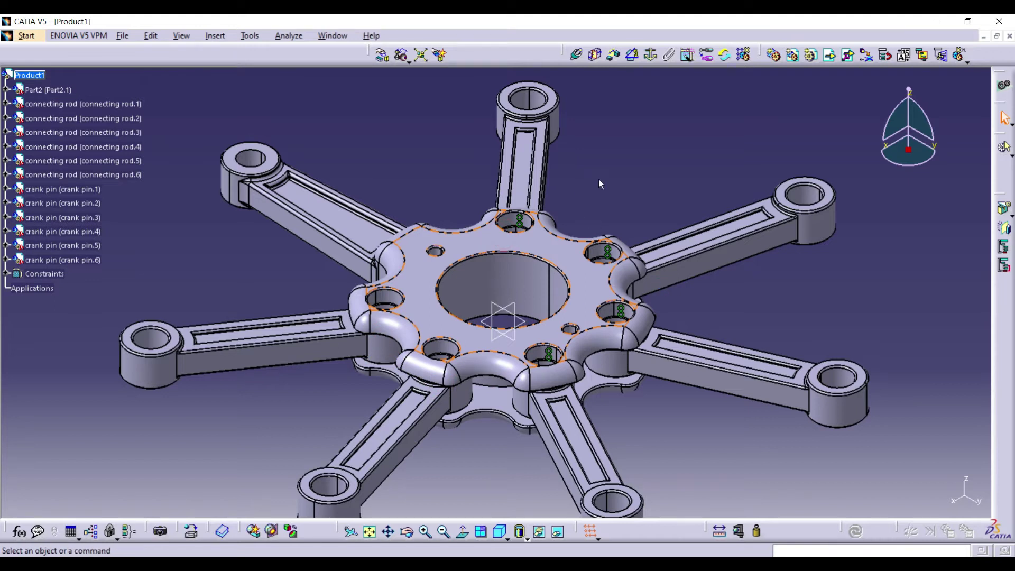
pyautogui.click(612, 172)
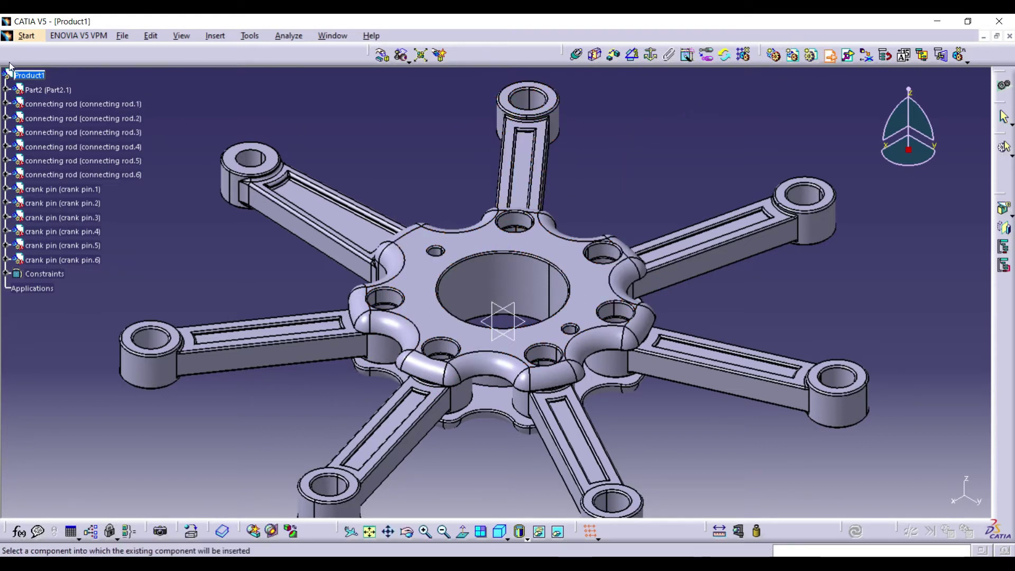
# - Insert the existing piston pin part into Product1
pyautogui.click(33, 76)
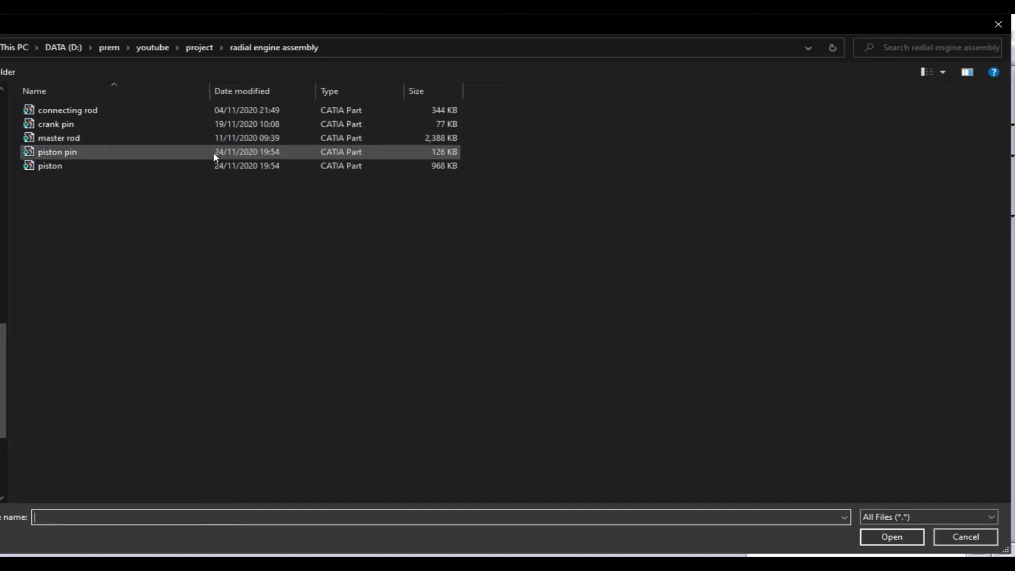
pyautogui.click(214, 152)
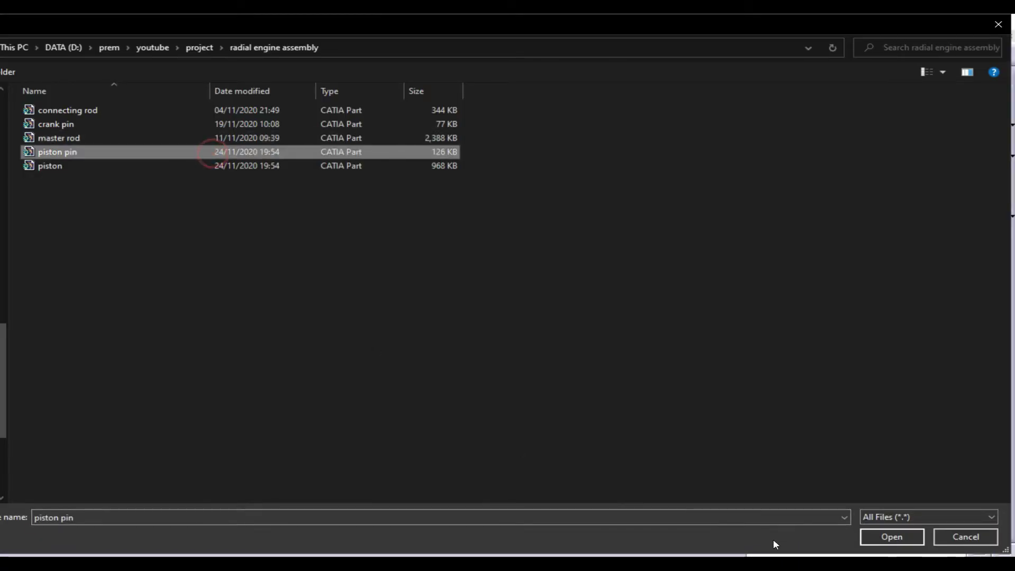
pyautogui.click(900, 540)
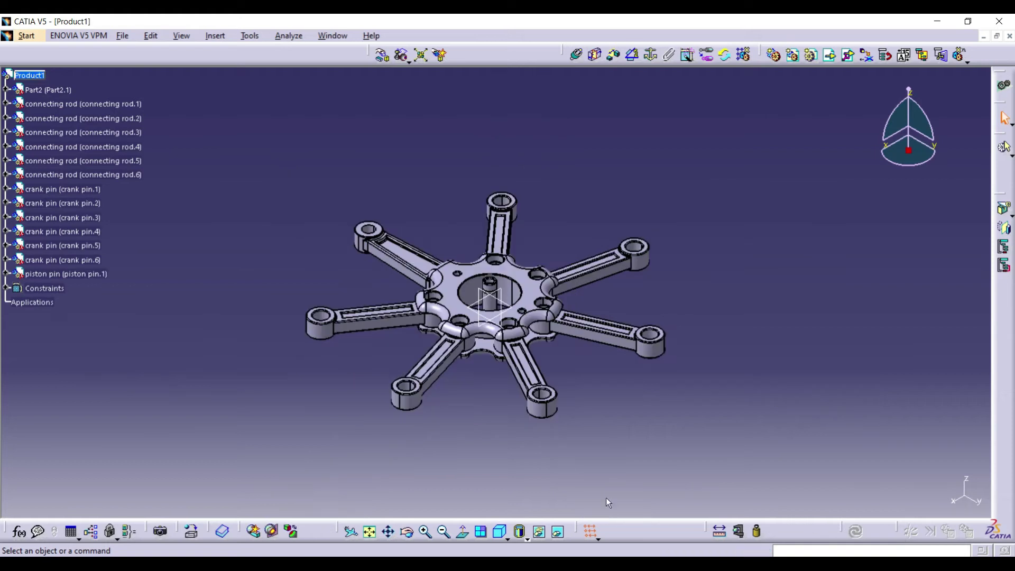
# - Constrain the first piston pin's axis to coincide with the outer-end hole axis of a rod, and update the assembly
pyautogui.click(426, 531)
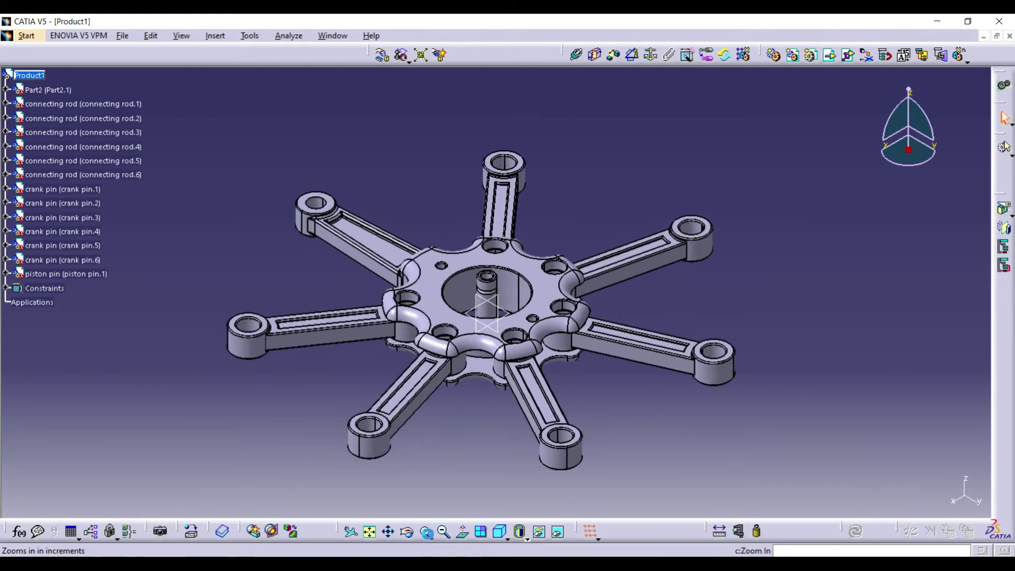
pyautogui.click(406, 532)
pyautogui.moveTo(488, 479)
pyautogui.mouseDown()
pyautogui.moveTo(530, 401)
pyautogui.moveTo(480, 491)
pyautogui.moveTo(483, 473)
pyautogui.mouseUp()
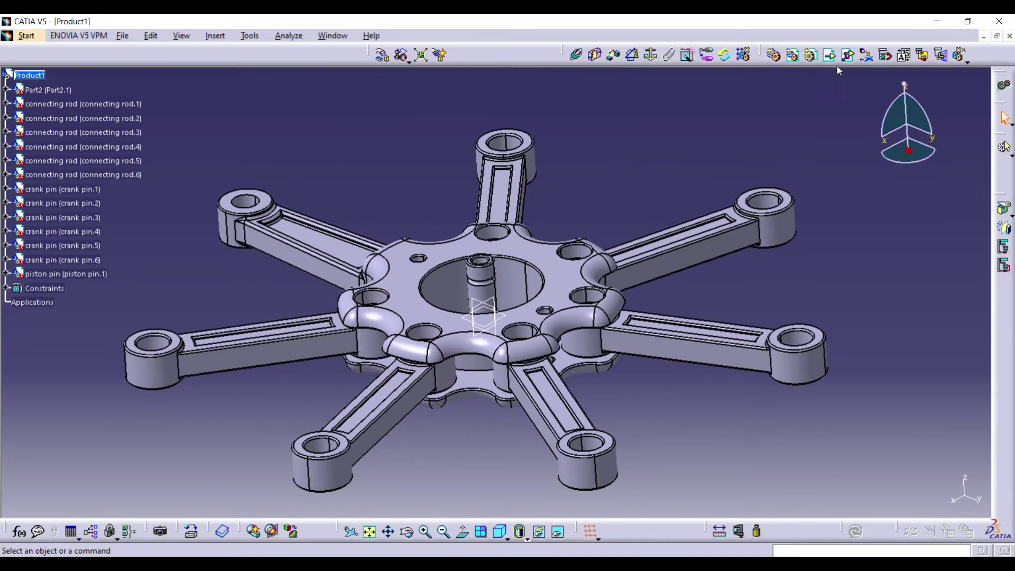
pyautogui.click(593, 56)
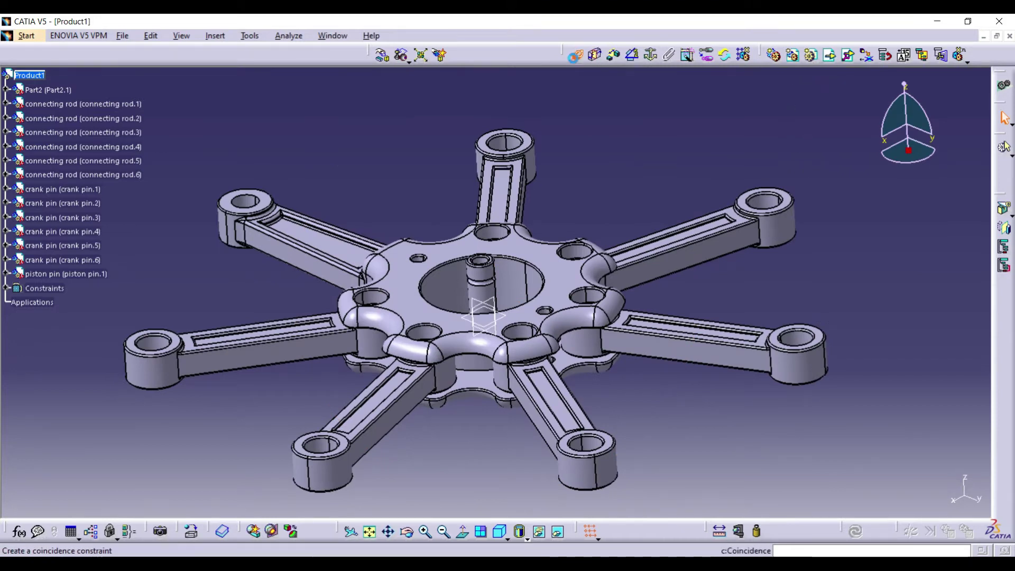
pyautogui.click(489, 277)
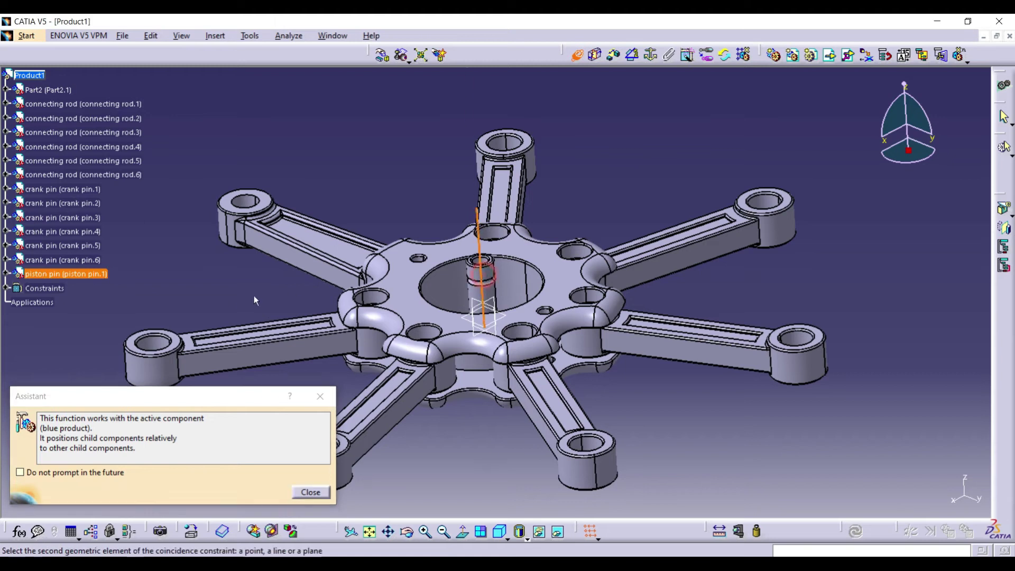
pyautogui.click(157, 343)
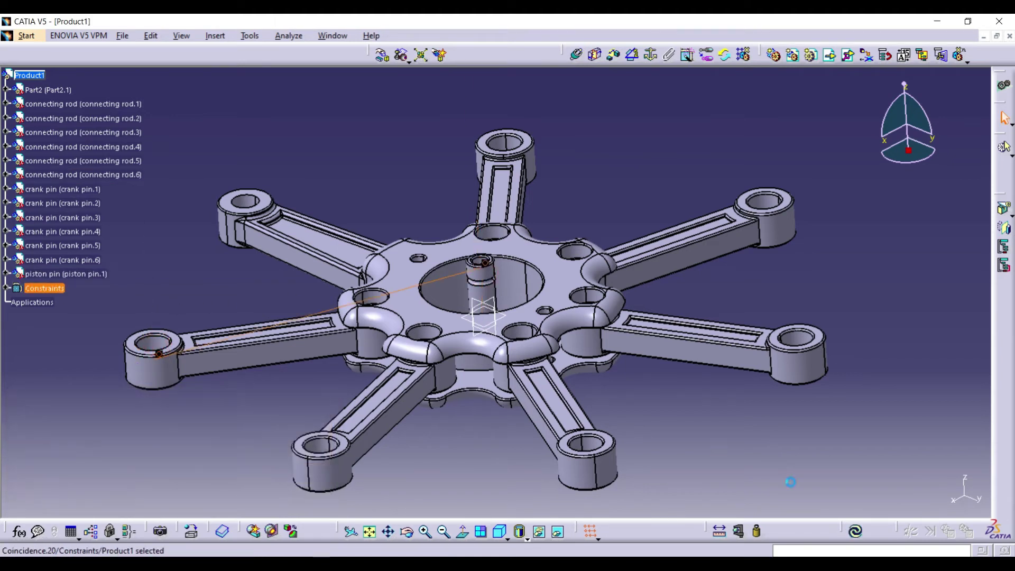
pyautogui.click(856, 531)
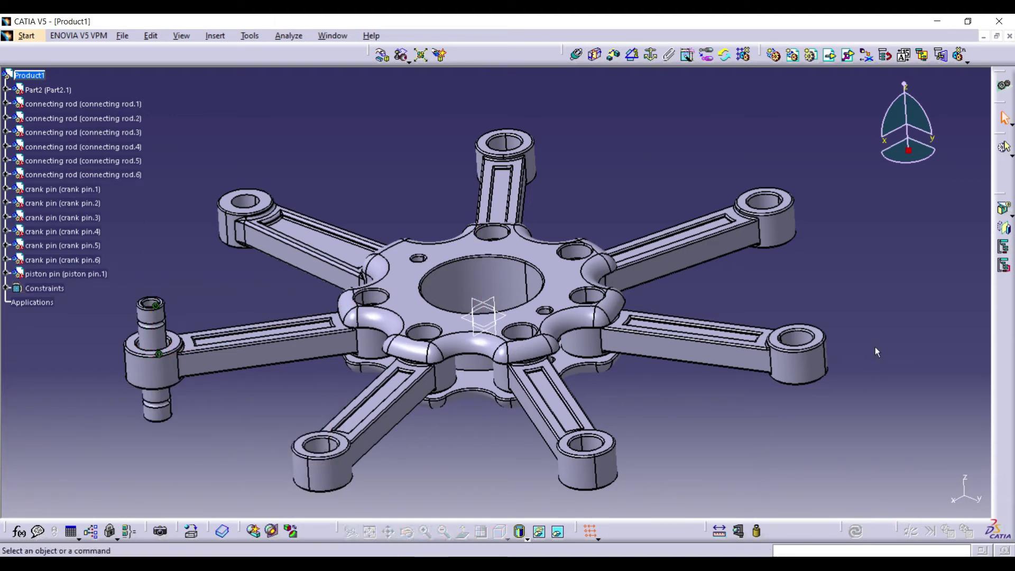
# - Insert a second piston pin into Product1, constrain its axis to coincide with the neighbouring rod's outer-end hole, and update the assembly
pyautogui.click(32, 76)
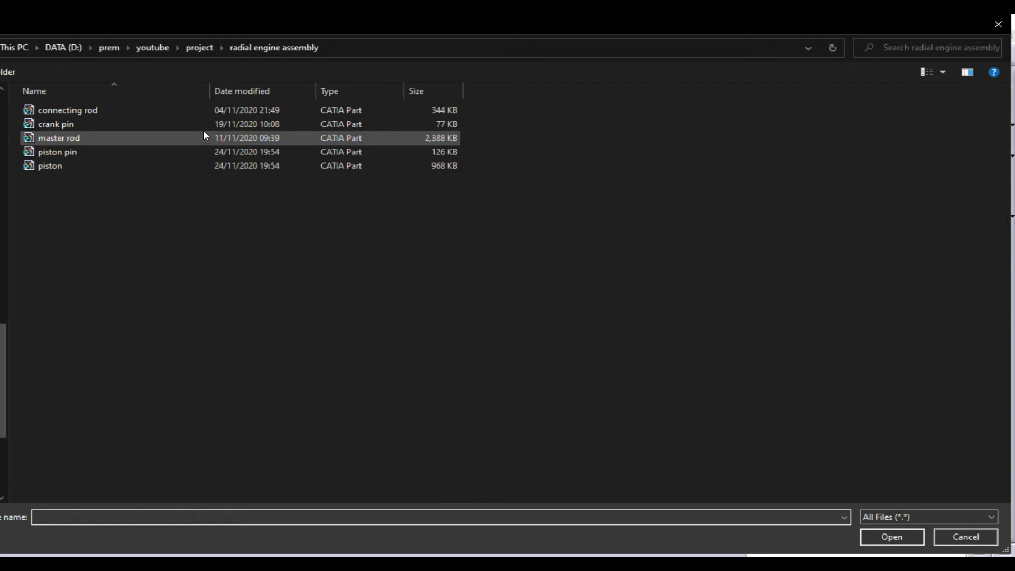
pyautogui.click(208, 153)
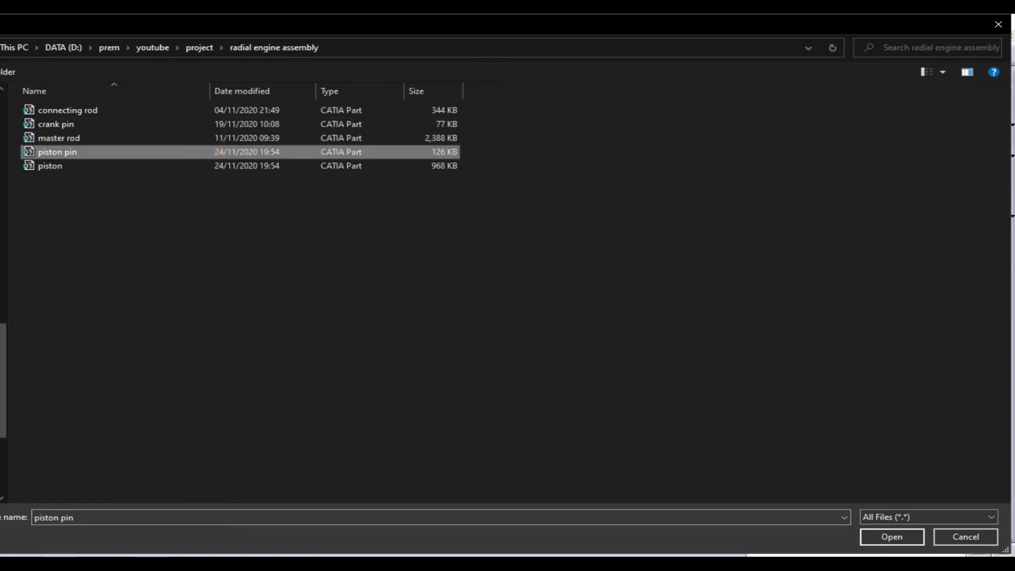
pyautogui.click(892, 537)
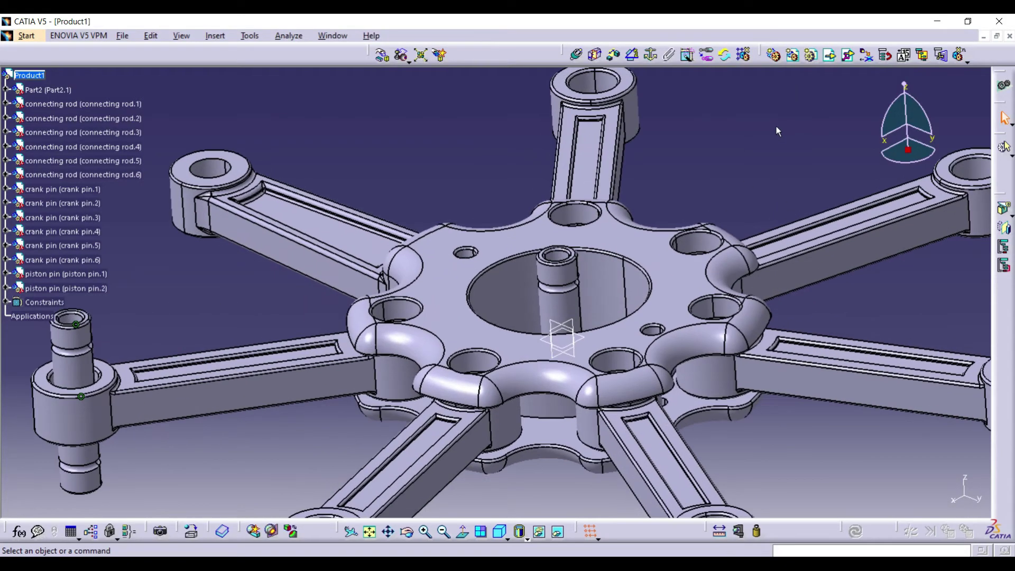
pyautogui.click(775, 127)
pyautogui.click(574, 55)
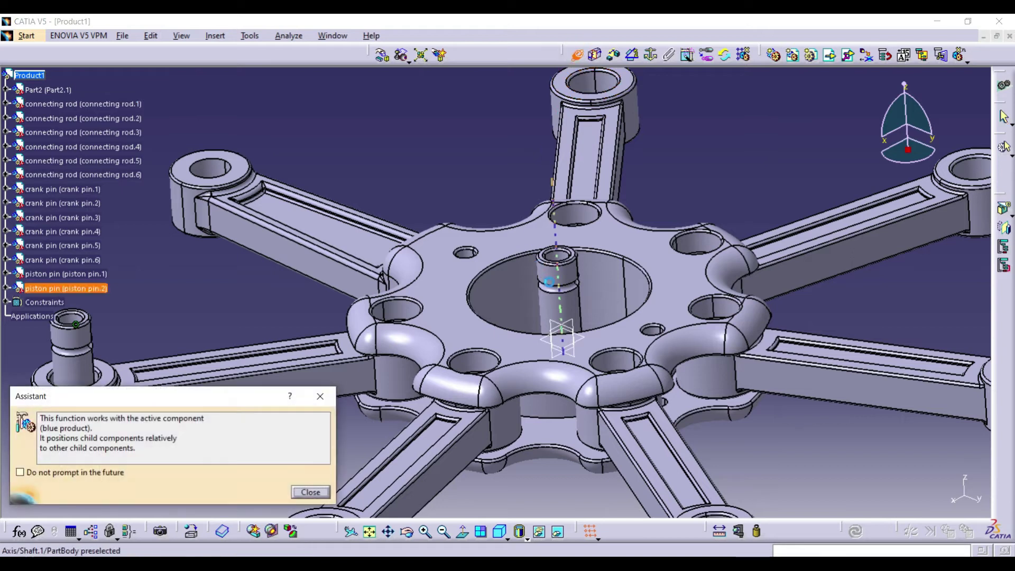
pyautogui.click(568, 276)
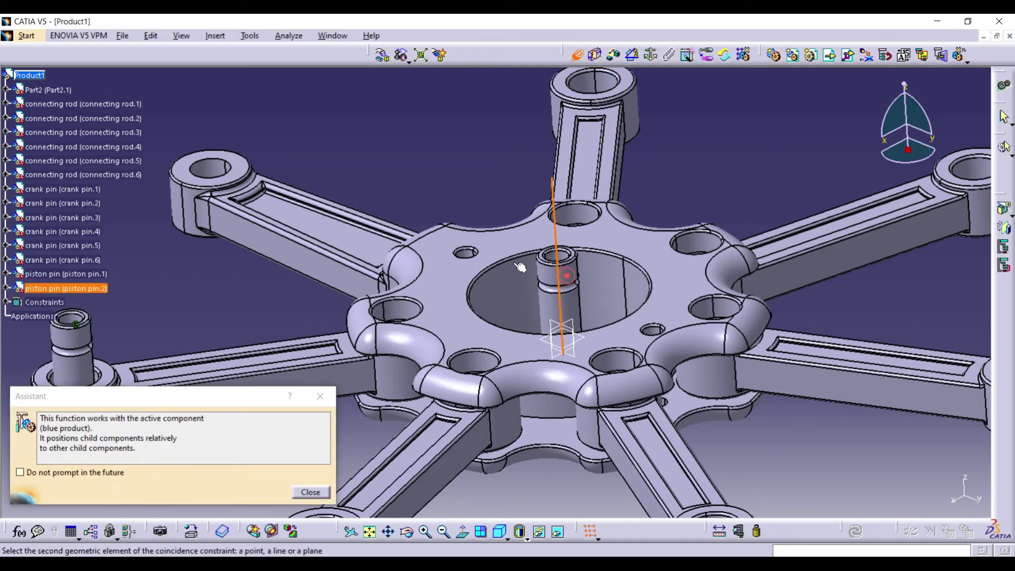
pyautogui.click(217, 160)
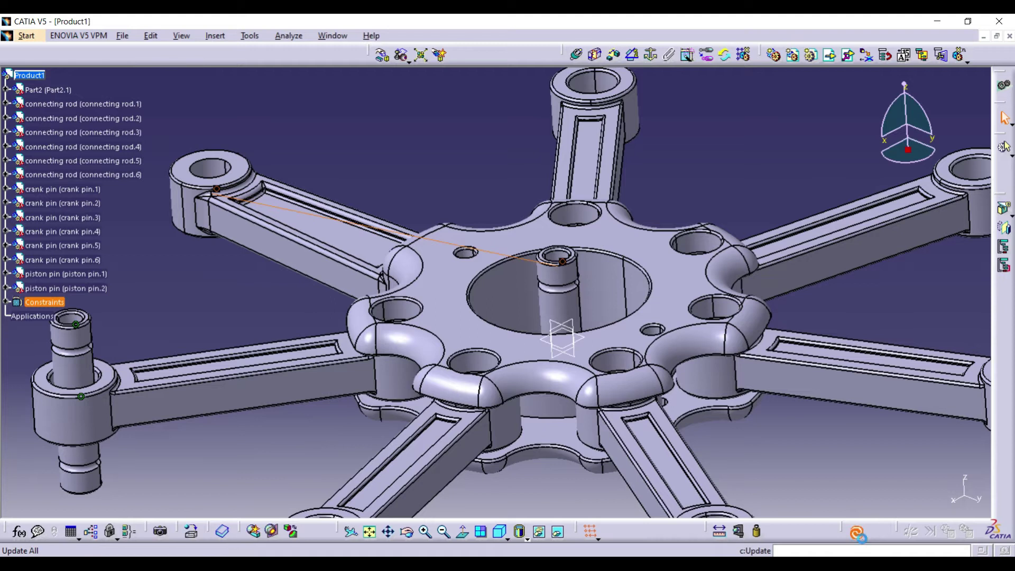
pyautogui.click(856, 532)
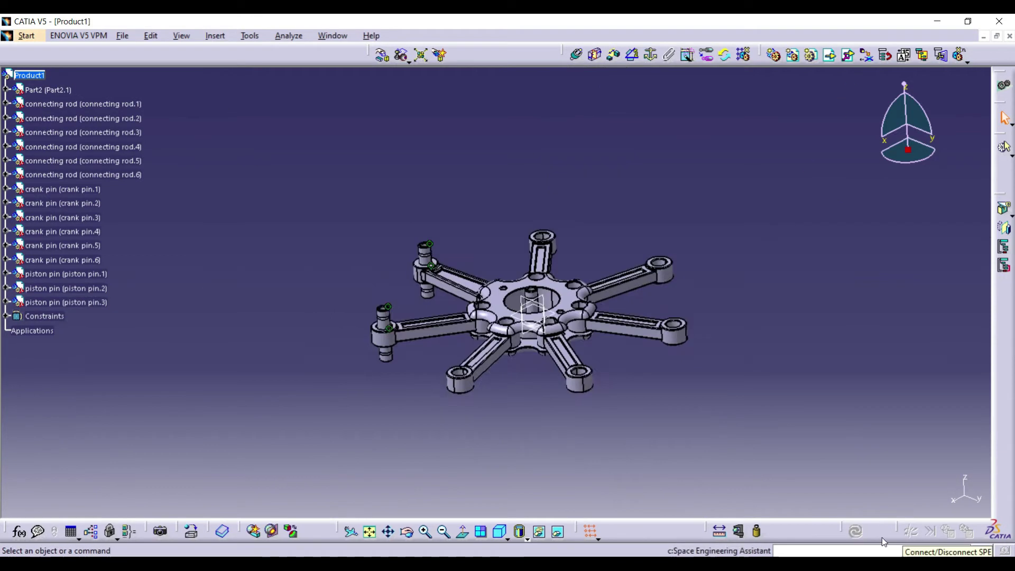
# - Add four more piston pins and constrain each one's axis to coincide with an empty rod's outer-end hole
pyautogui.scroll(5, 390, 196)
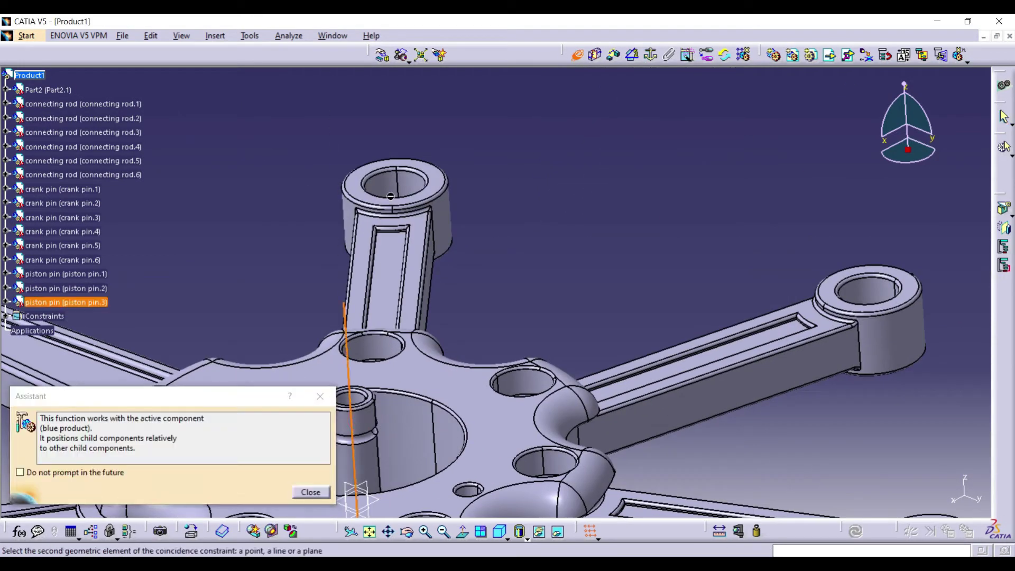
pyautogui.click(390, 196)
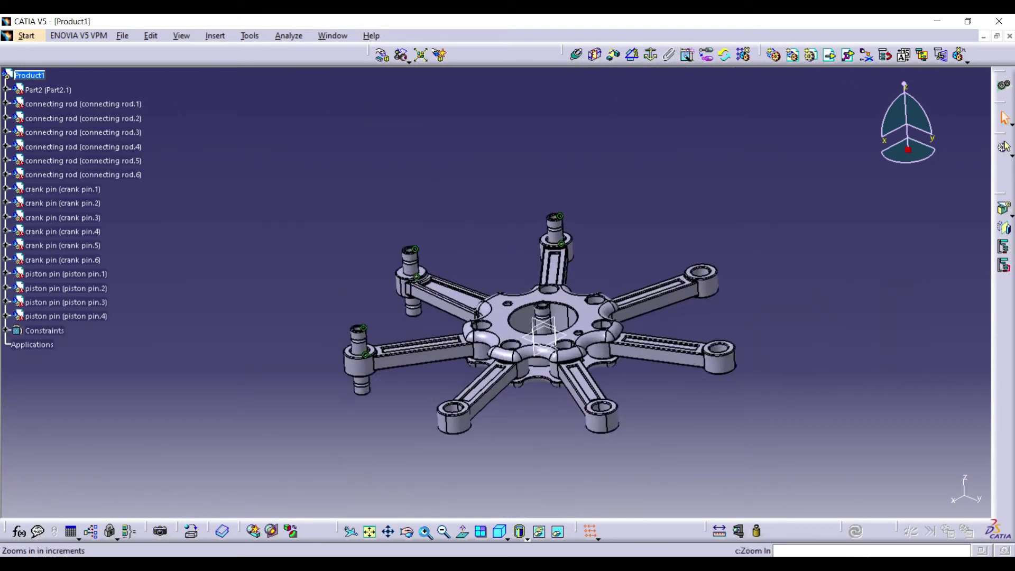
pyautogui.click(309, 313)
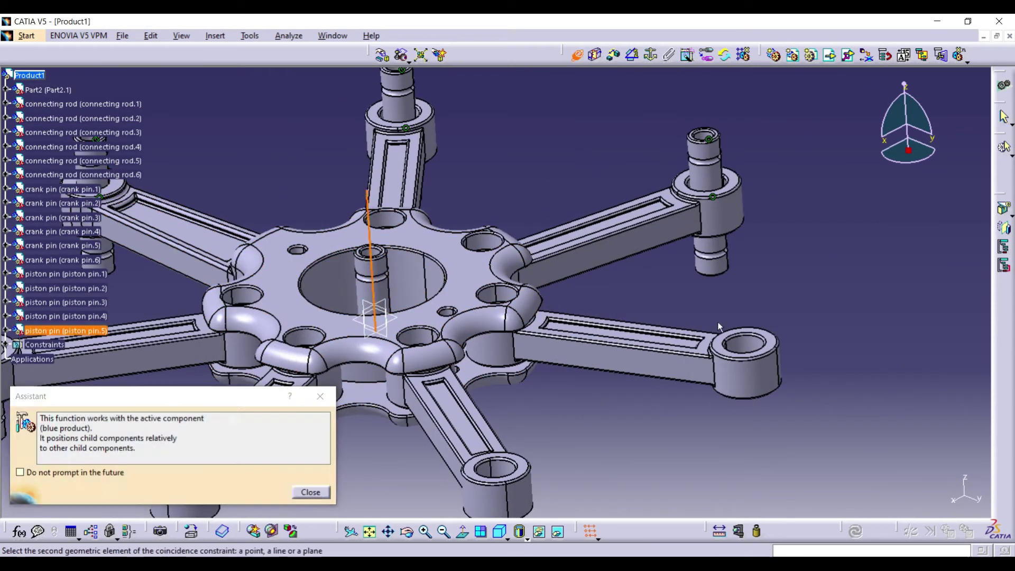
pyautogui.click(742, 344)
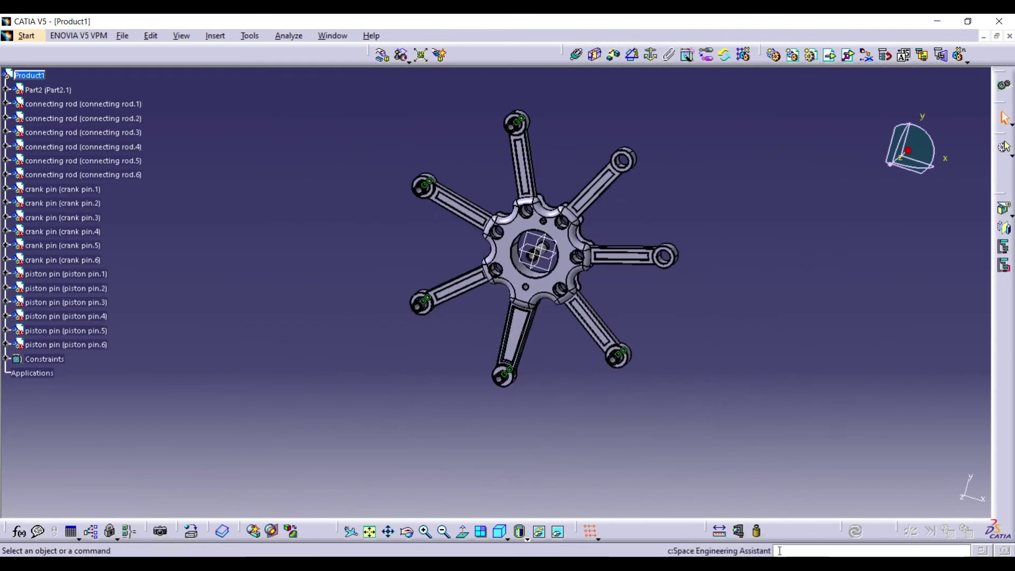
pyautogui.click(575, 54)
pyautogui.click(344, 275)
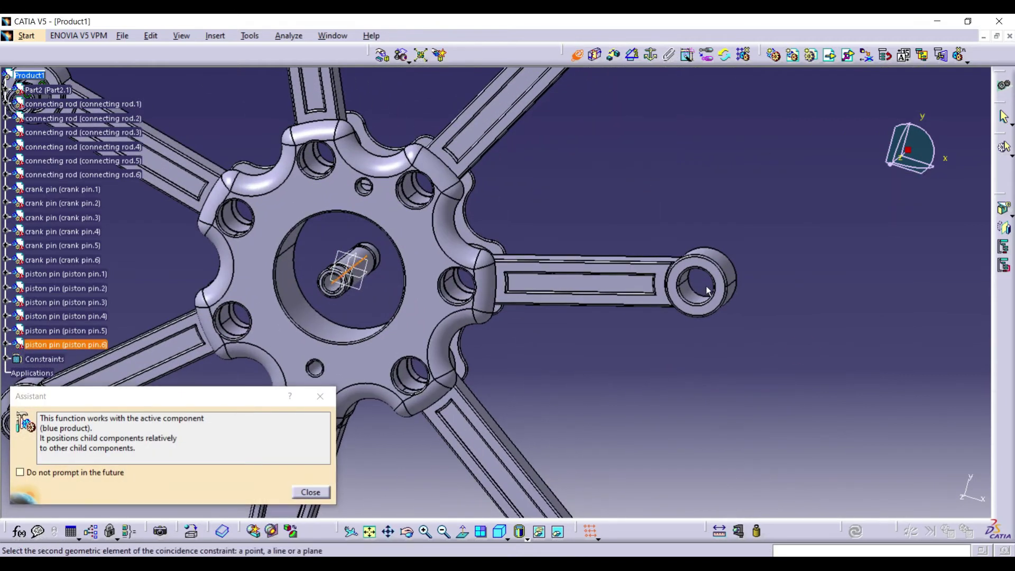
pyautogui.click(694, 295)
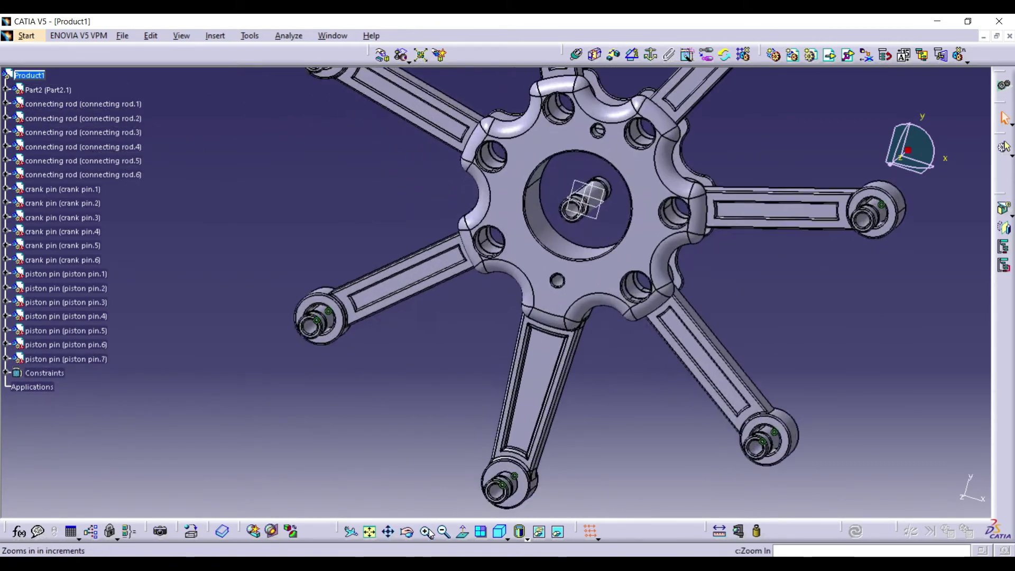
# - Constrain the seventh piston pin's axis to coincide with the hole of the last empty rod end
pyautogui.click(385, 537)
pyautogui.moveTo(634, 185); pyautogui.dragTo(367, 393)
pyautogui.click(424, 532)
pyautogui.click(407, 533)
pyautogui.moveTo(602, 132); pyautogui.dragTo(723, 274)
pyautogui.click(575, 55)
pyautogui.click(280, 328)
pyautogui.click(730, 257)
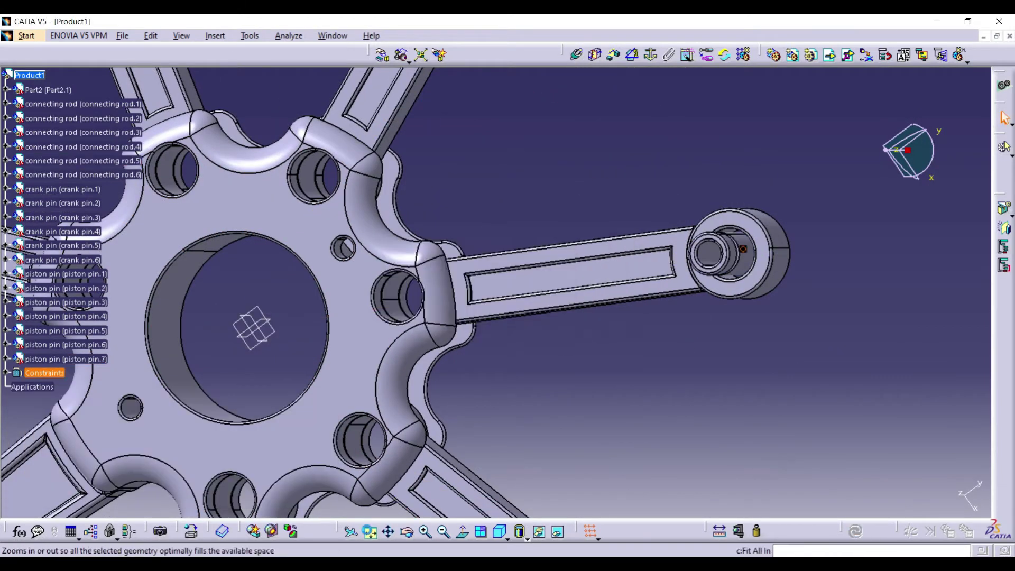
pyautogui.click(498, 532)
pyautogui.click(430, 535)
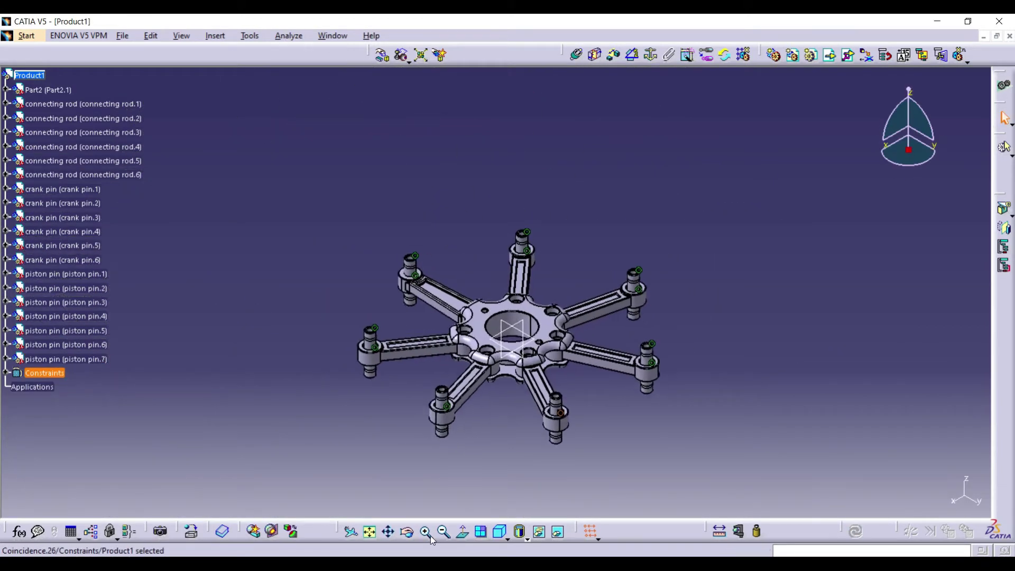
# - Insert the existing piston part into Product1
pyautogui.moveTo(345, 296); pyautogui.dragTo(818, 69, button='middle')
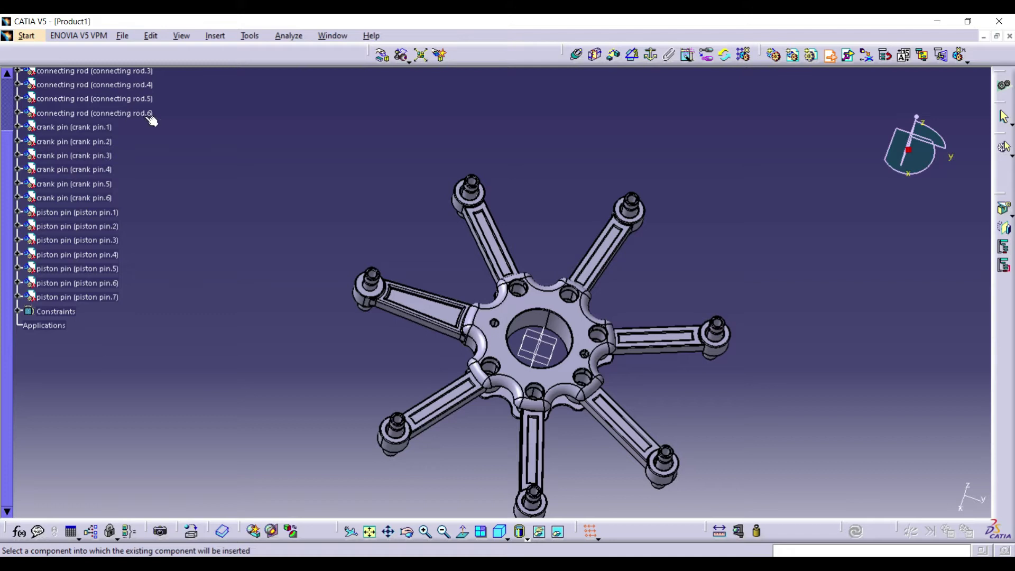
pyautogui.scroll(10, 149, 120)
pyautogui.scroll(-6, 149, 120)
pyautogui.click(36, 194)
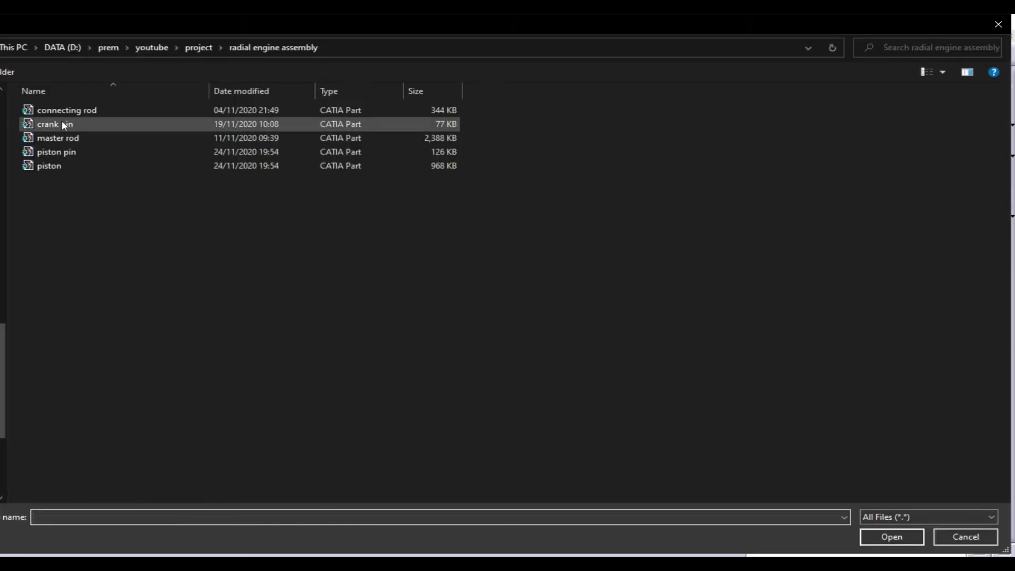
pyautogui.click(72, 165)
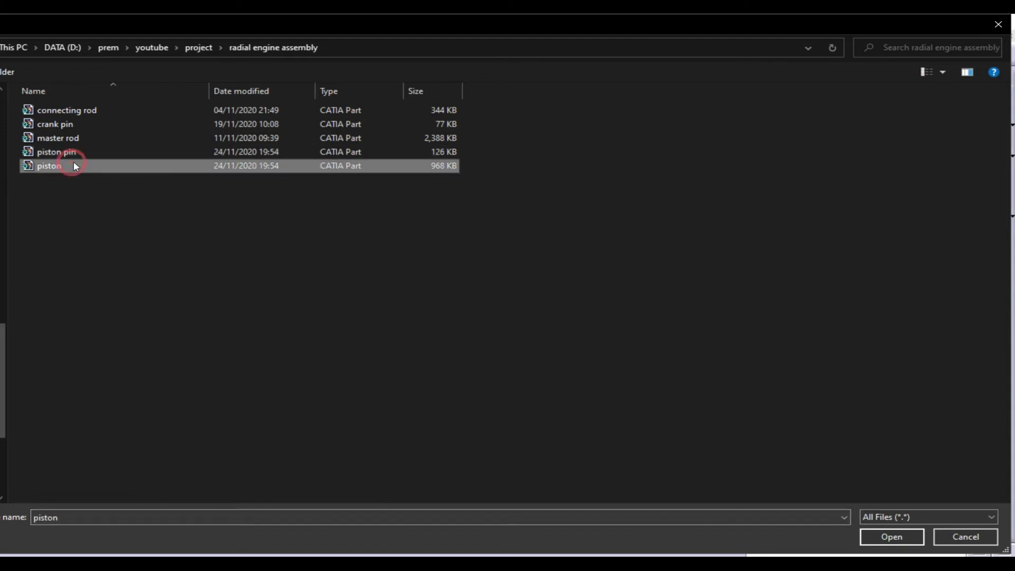
pyautogui.click(914, 534)
# - Use Manipulation to move the piston along the X axis, clear of the master rod hub
pyautogui.moveTo(489, 474); pyautogui.dragTo(522, 392)
pyautogui.click(381, 55)
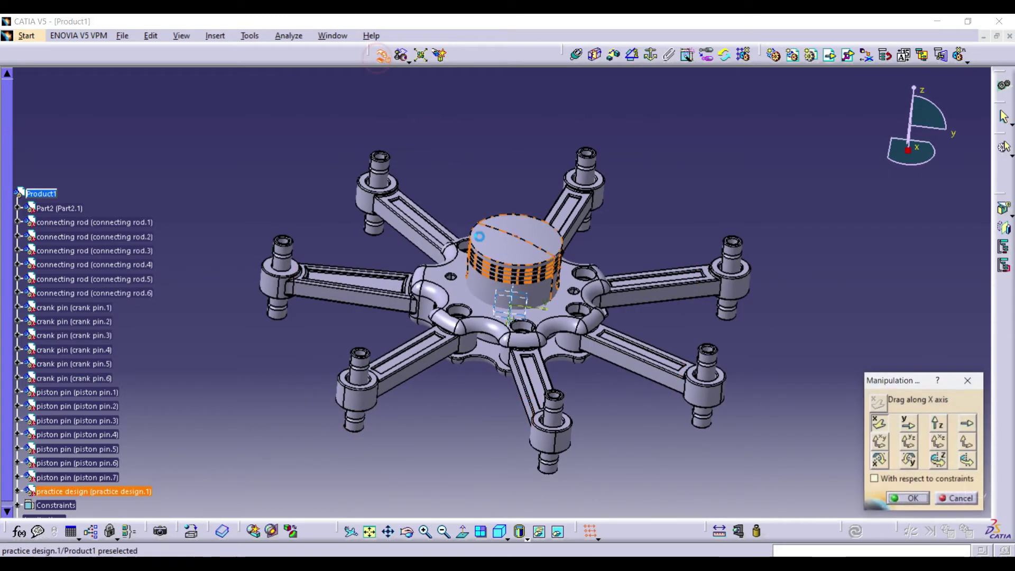
pyautogui.moveTo(475, 248); pyautogui.dragTo(472, 88)
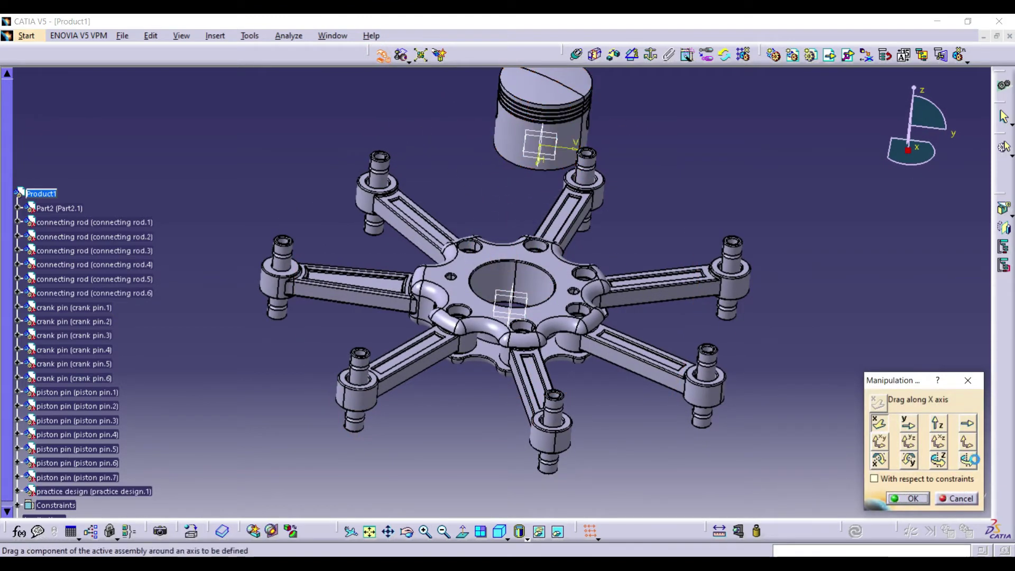
pyautogui.click(910, 498)
# - Constrain a piston pin's axis to coincide with the axis of the piston's pin hole, and update the assembly
pyautogui.click(394, 540)
pyautogui.moveTo(422, 282); pyautogui.dragTo(424, 440)
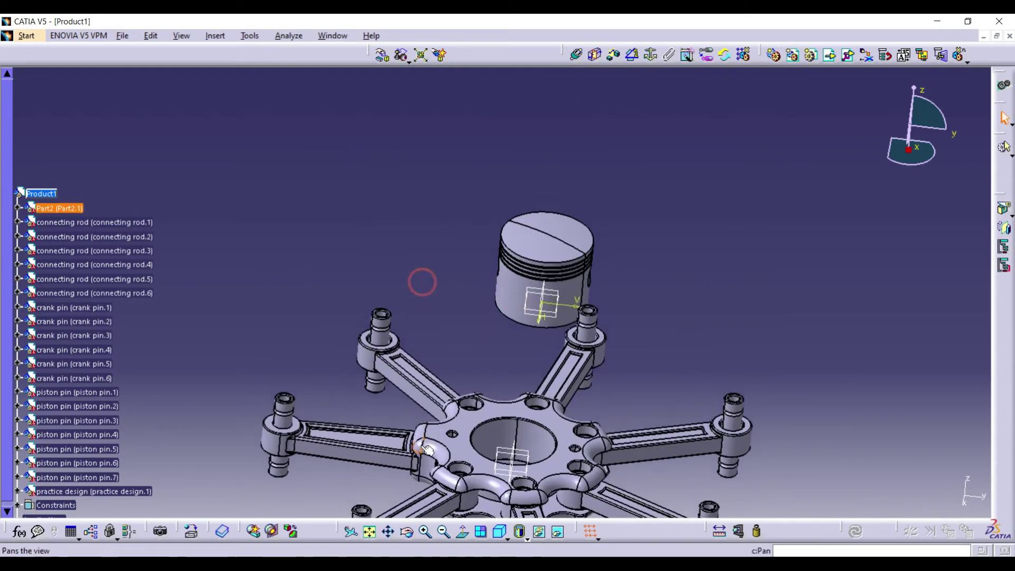
pyautogui.click(405, 534)
pyautogui.moveTo(415, 338); pyautogui.dragTo(603, 337)
pyautogui.moveTo(604, 337); pyautogui.dragTo(647, 342, button='middle')
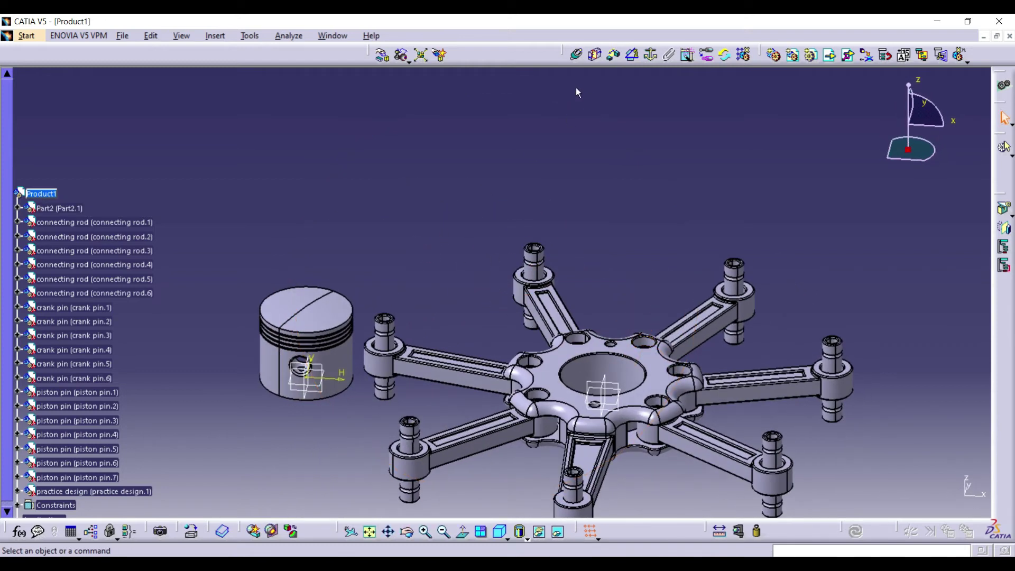
pyautogui.click(575, 54)
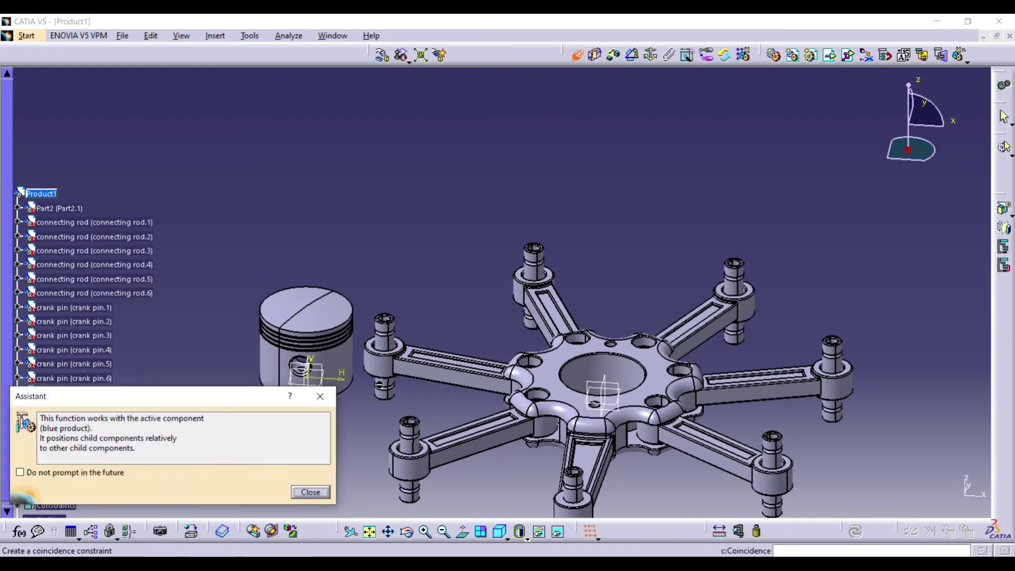
pyautogui.click(392, 395)
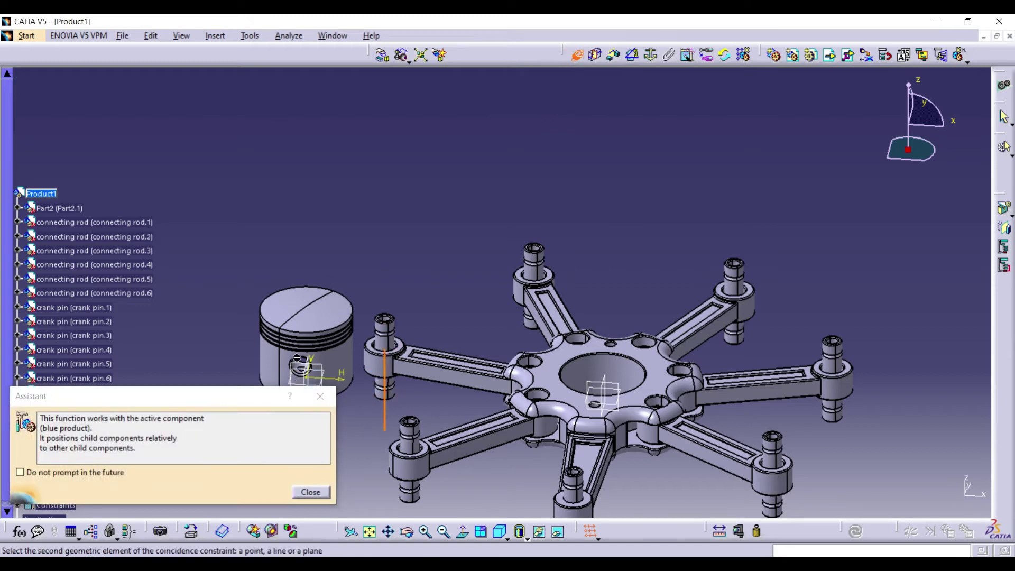
pyautogui.moveTo(507, 317); pyautogui.dragTo(581, 296, button='middle')
pyautogui.click(395, 365)
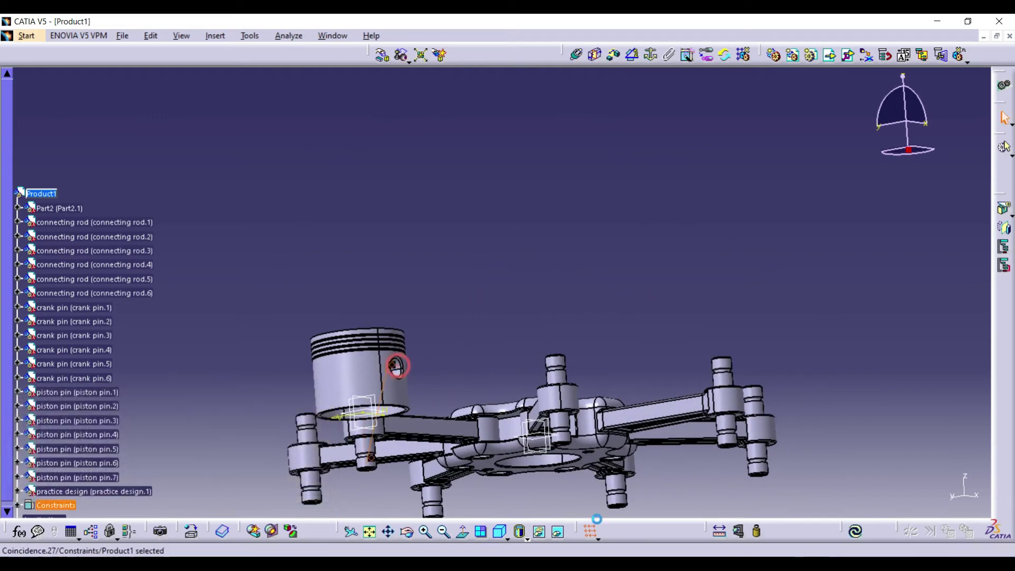
pyautogui.click(856, 533)
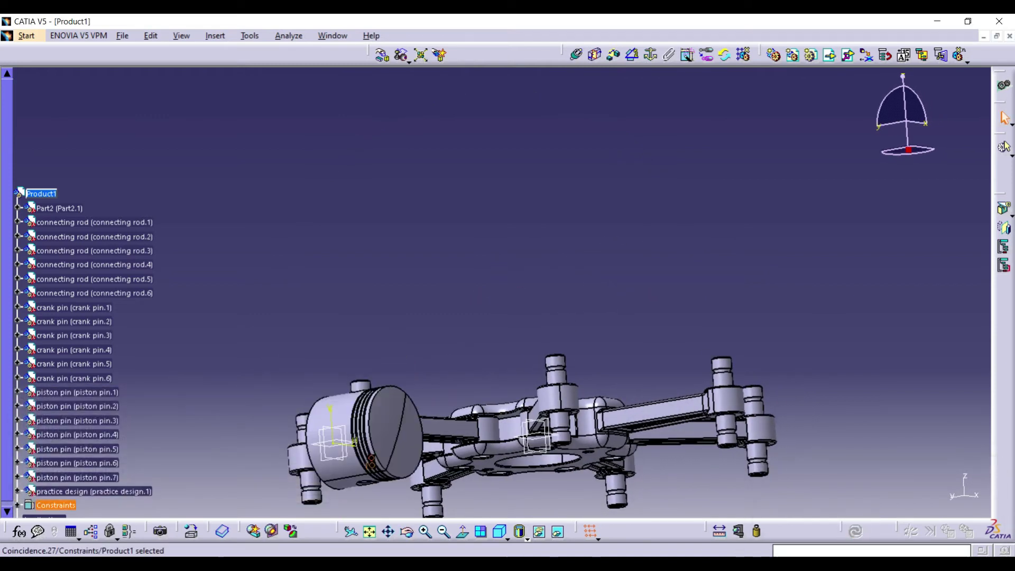
# - Constrain the first piston's horizontal reference plane to coincide with the master rod's horizontal plane, orientation Same, and update the assembly
pyautogui.moveTo(447, 461); pyautogui.dragTo(615, 139, button='middle')
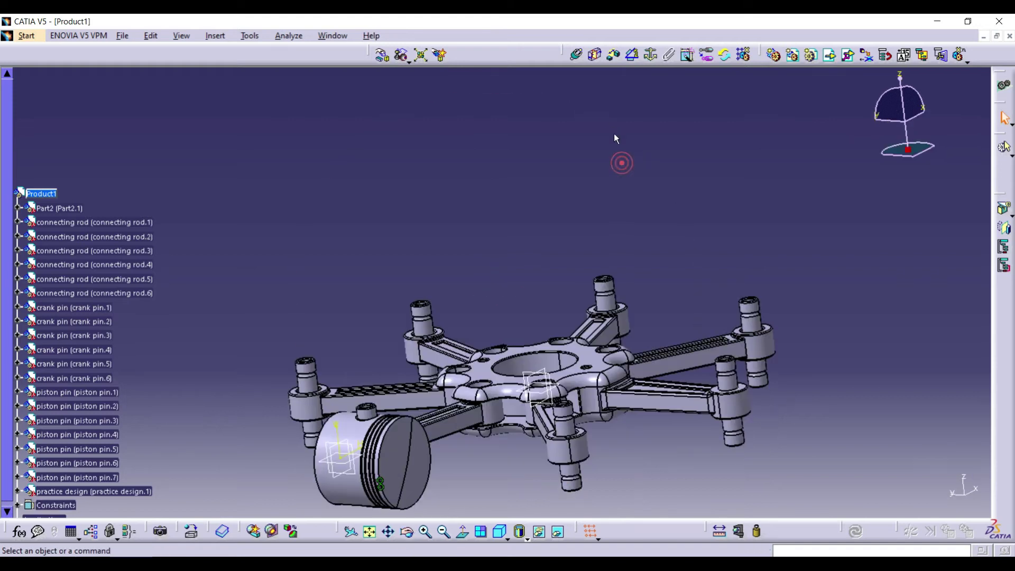
pyautogui.click(576, 57)
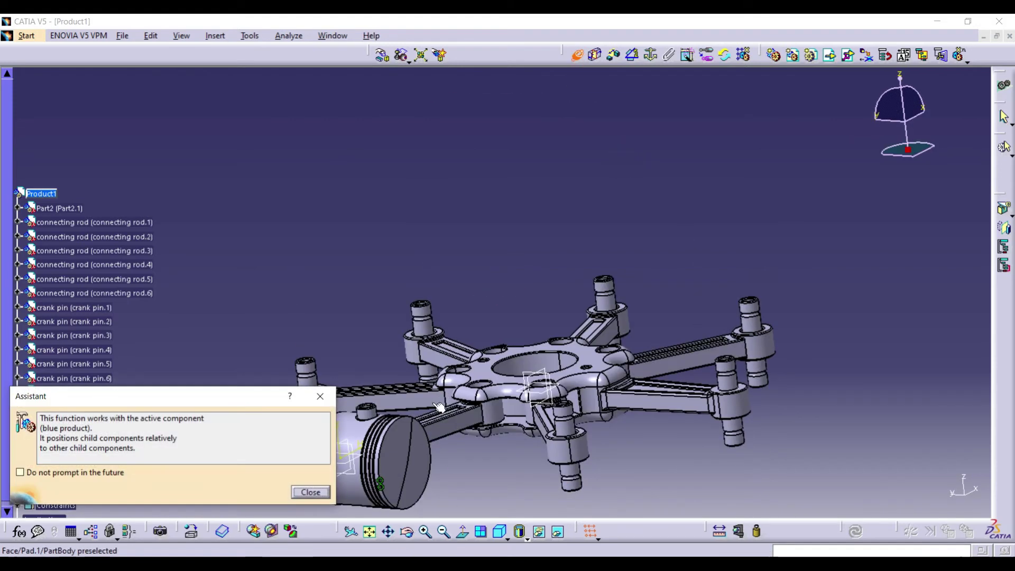
pyautogui.click(362, 464)
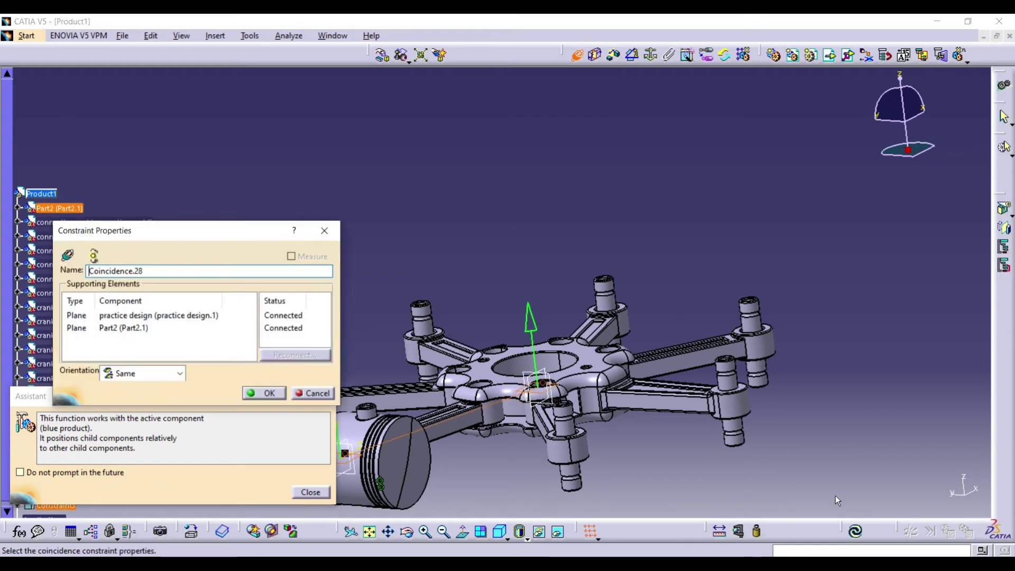
pyautogui.click(857, 532)
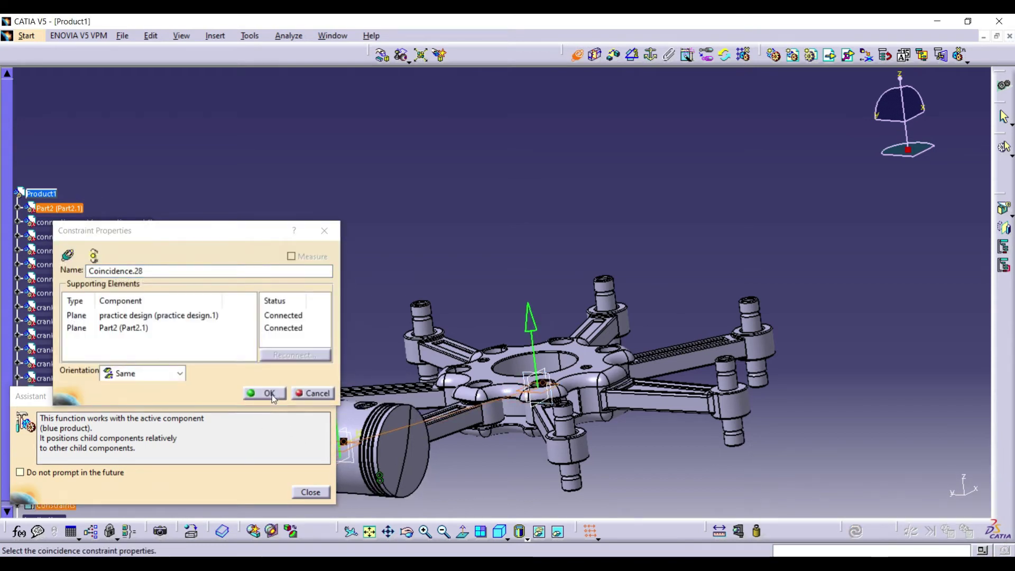
pyautogui.click(268, 393)
# - Use Manipulation to rotate the first piston around its piston pin axis until its open end faces the hub in line with its rod
pyautogui.moveTo(744, 496); pyautogui.dragTo(527, 500, button='middle')
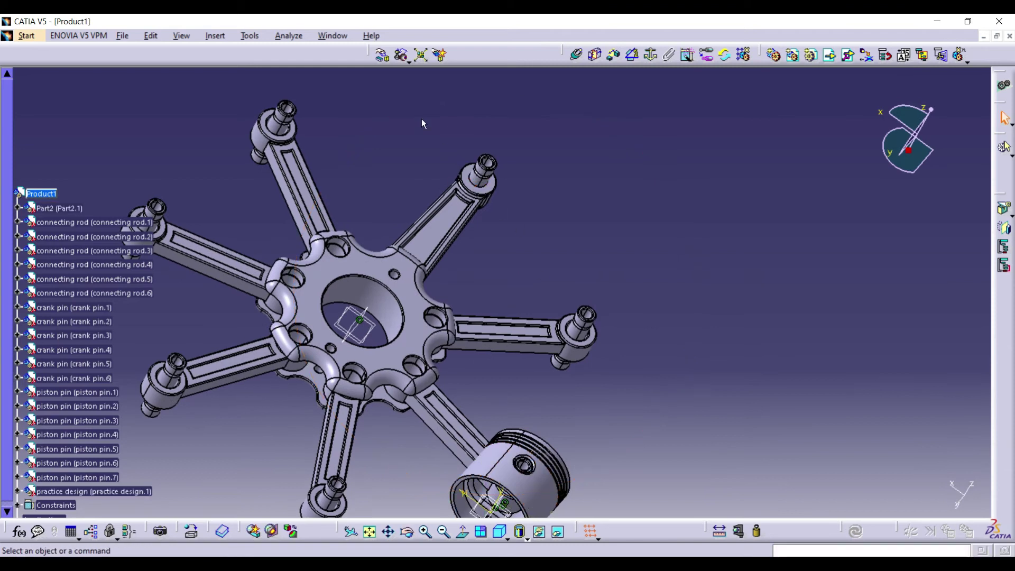
pyautogui.click(384, 58)
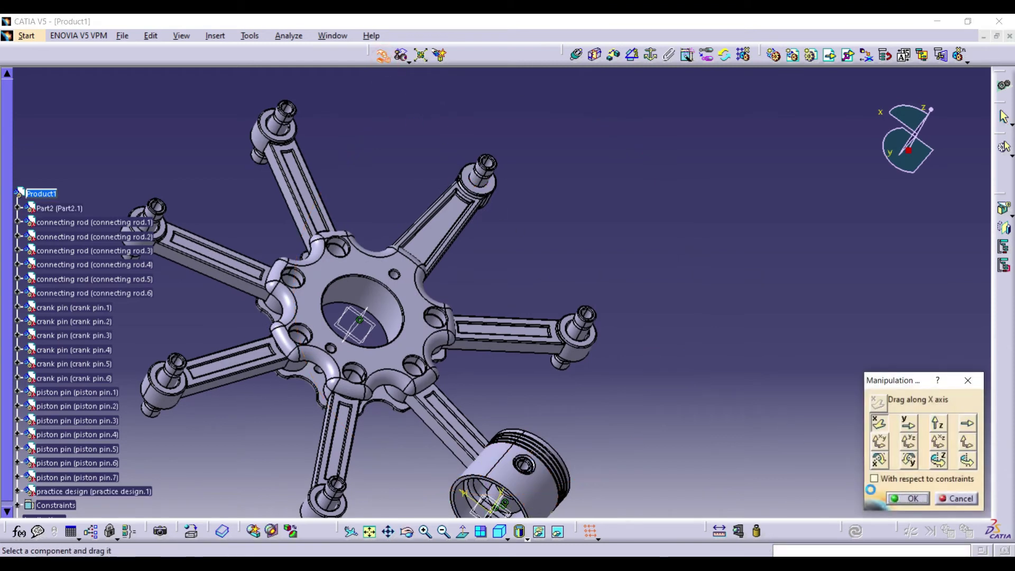
pyautogui.click(967, 460)
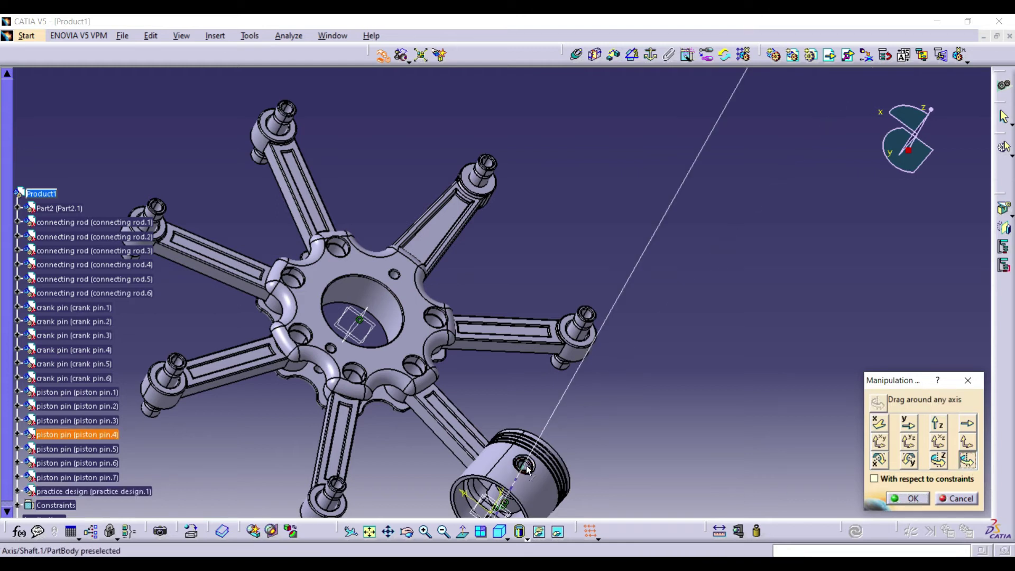
pyautogui.moveTo(559, 487); pyautogui.dragTo(543, 512)
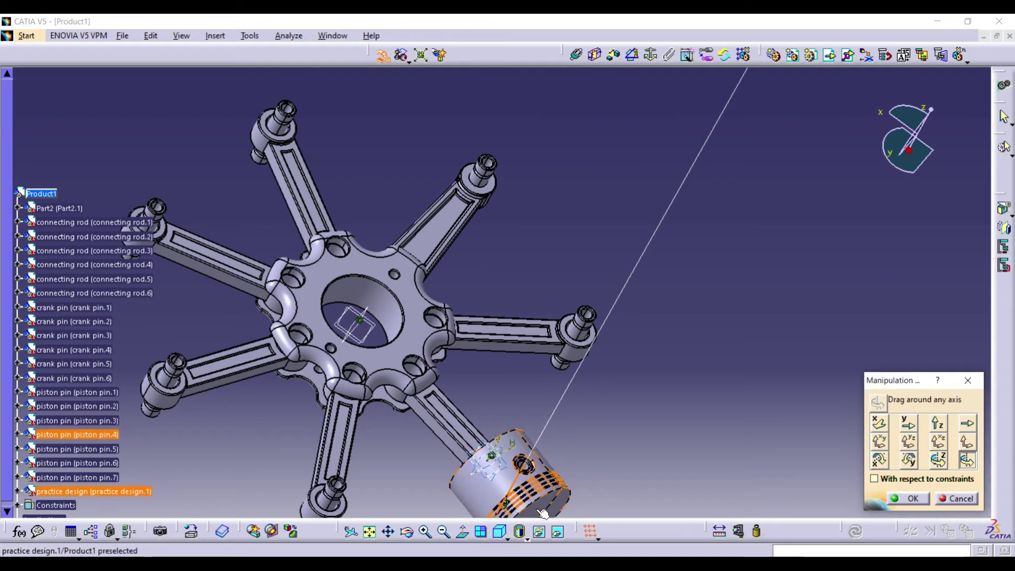
pyautogui.click(408, 533)
pyautogui.moveTo(554, 444); pyautogui.dragTo(391, 523)
pyautogui.click(406, 533)
pyautogui.moveTo(349, 449); pyautogui.dragTo(425, 313)
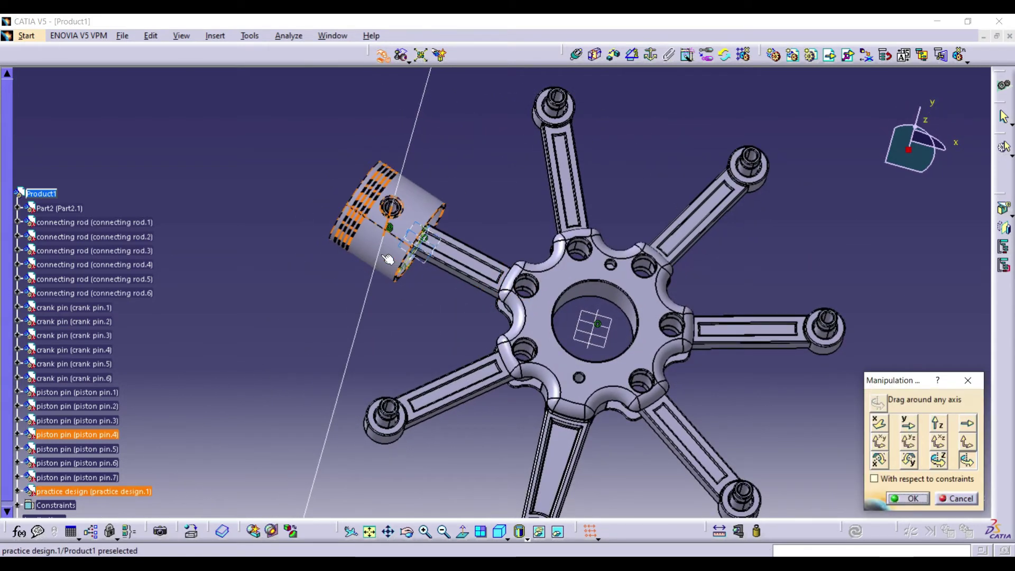
pyautogui.moveTo(381, 254); pyautogui.dragTo(389, 256)
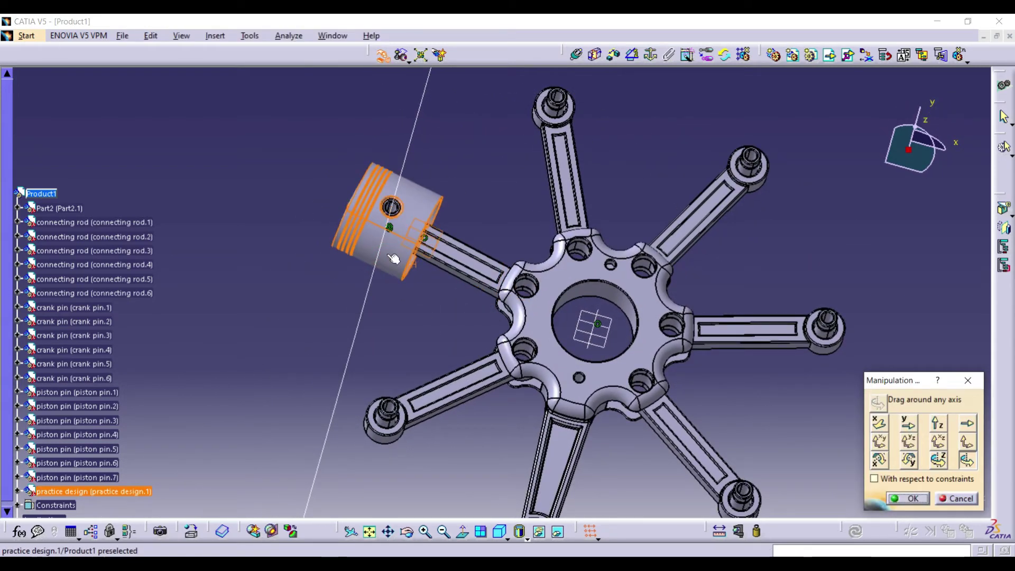
pyautogui.click(892, 499)
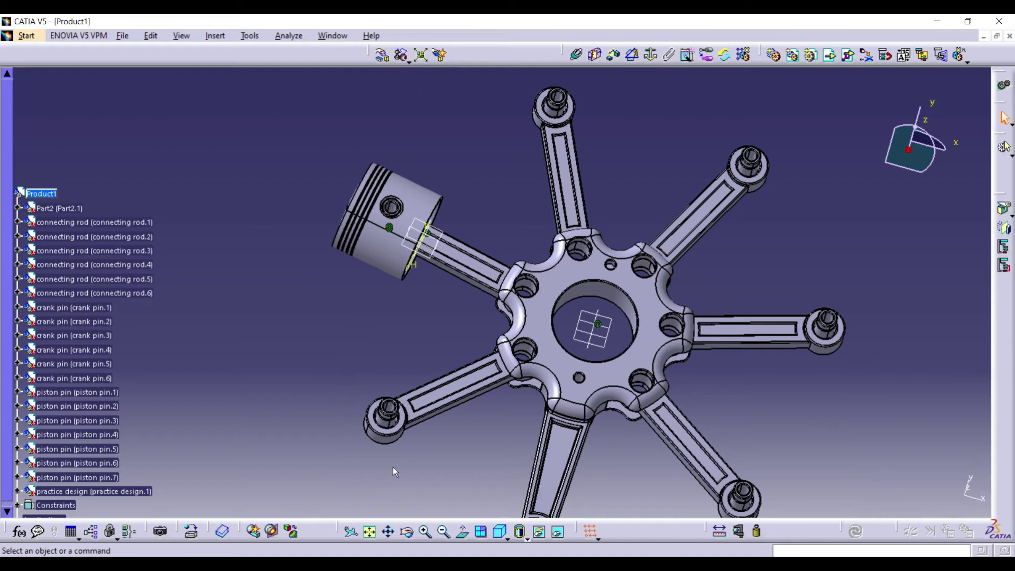
# - Insert a second copy of the existing piston part into Product1
pyautogui.moveTo(478, 417); pyautogui.dragTo(544, 365)
pyautogui.click(828, 61)
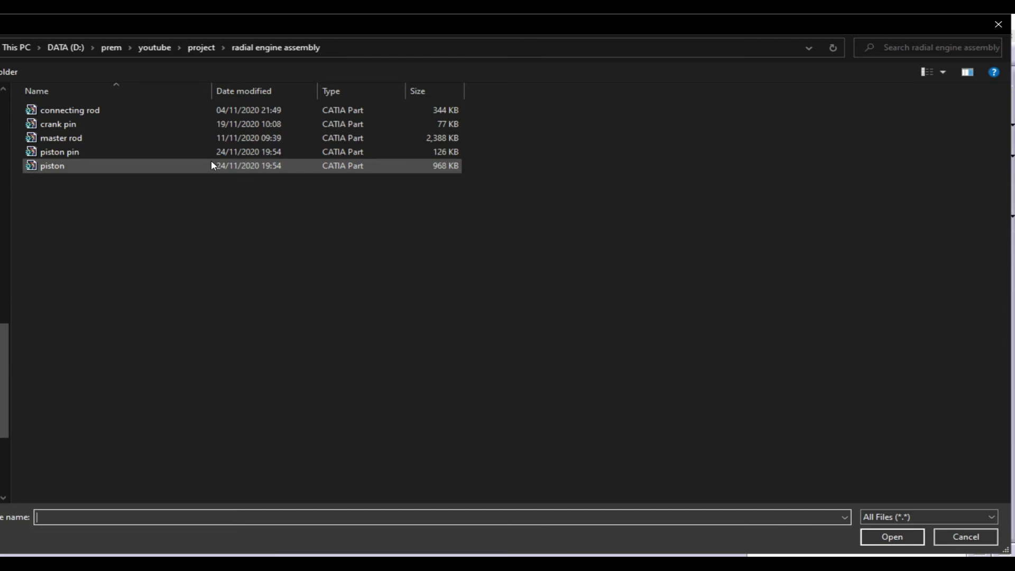
pyautogui.click(210, 162)
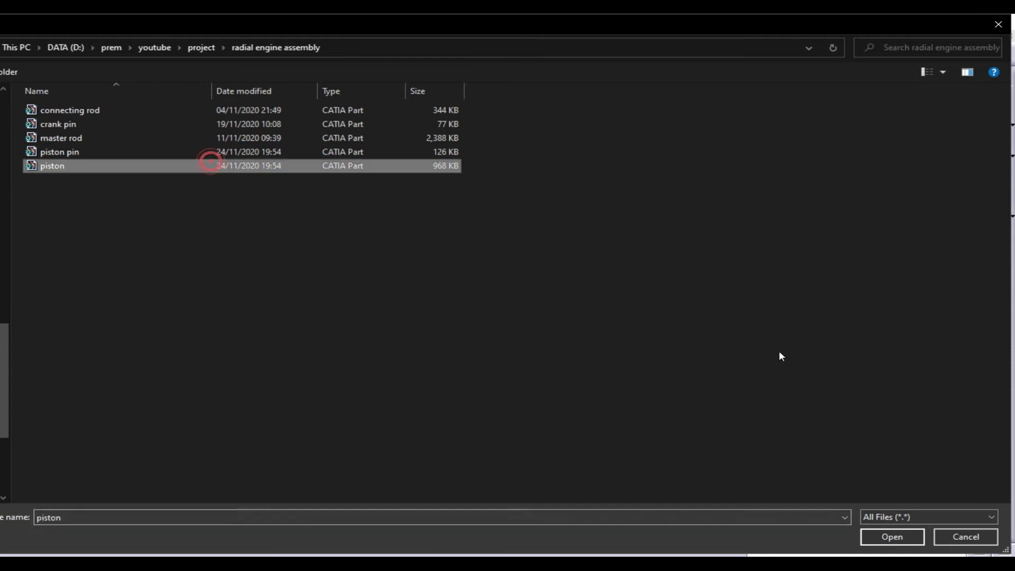
pyautogui.click(889, 543)
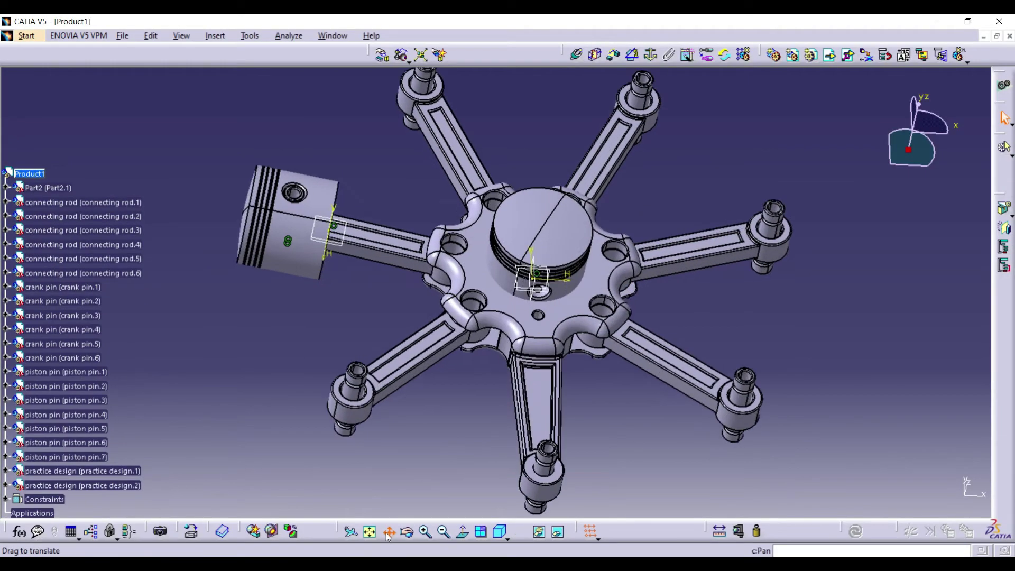
# - Use Manipulation to move the second piston along the X and Y axes, clear of the master rod hub
pyautogui.click(393, 537)
pyautogui.moveTo(497, 336); pyautogui.dragTo(570, 185)
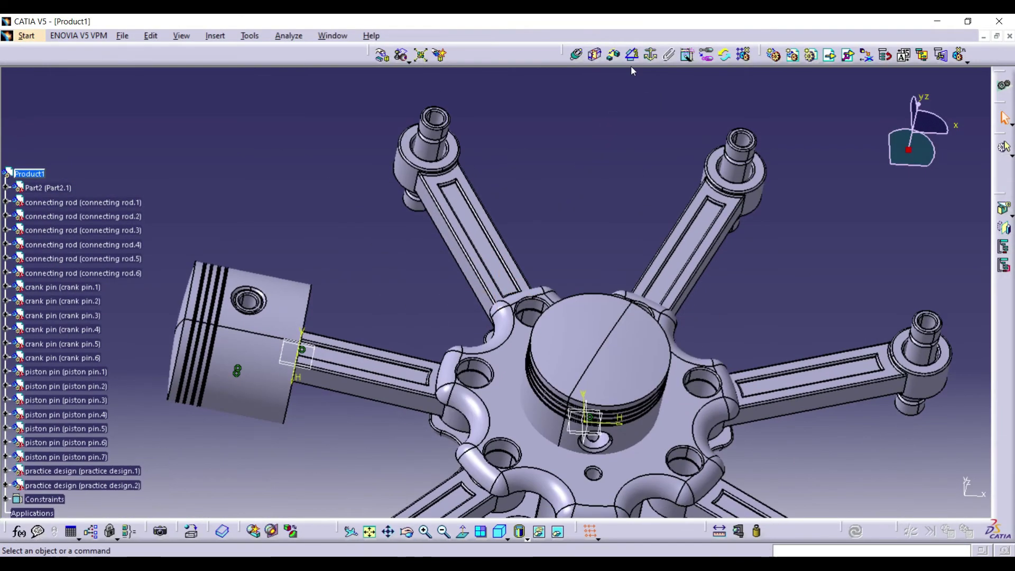
pyautogui.click(382, 54)
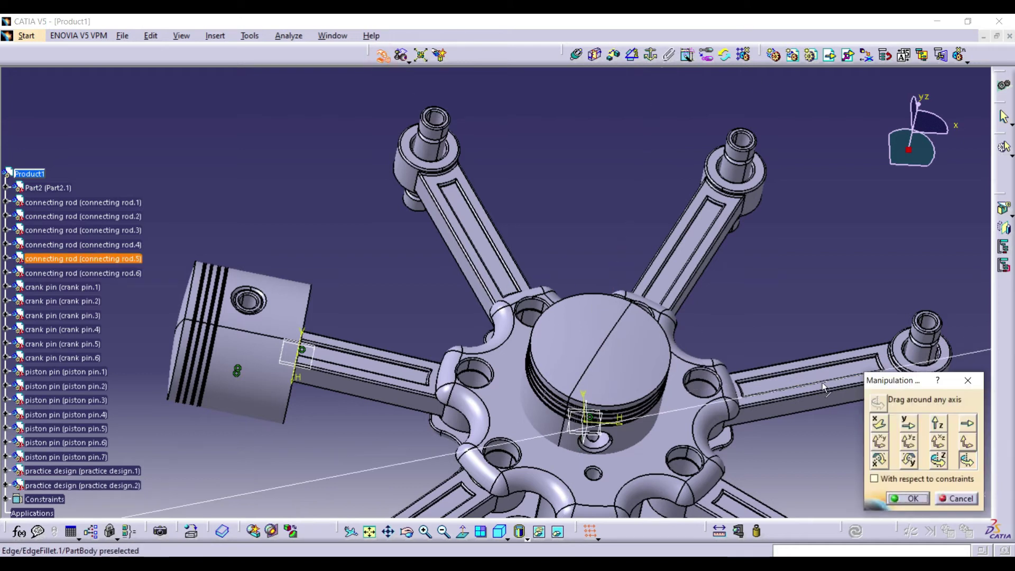
pyautogui.click(885, 429)
pyautogui.moveTo(603, 386); pyautogui.dragTo(574, 199)
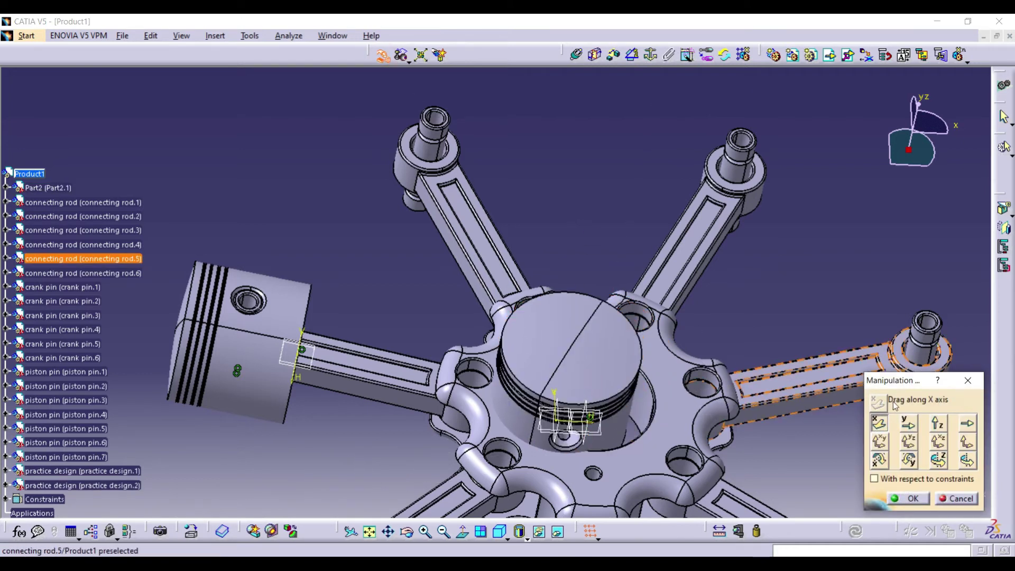
pyautogui.click(908, 429)
pyautogui.moveTo(624, 391); pyautogui.dragTo(629, 157)
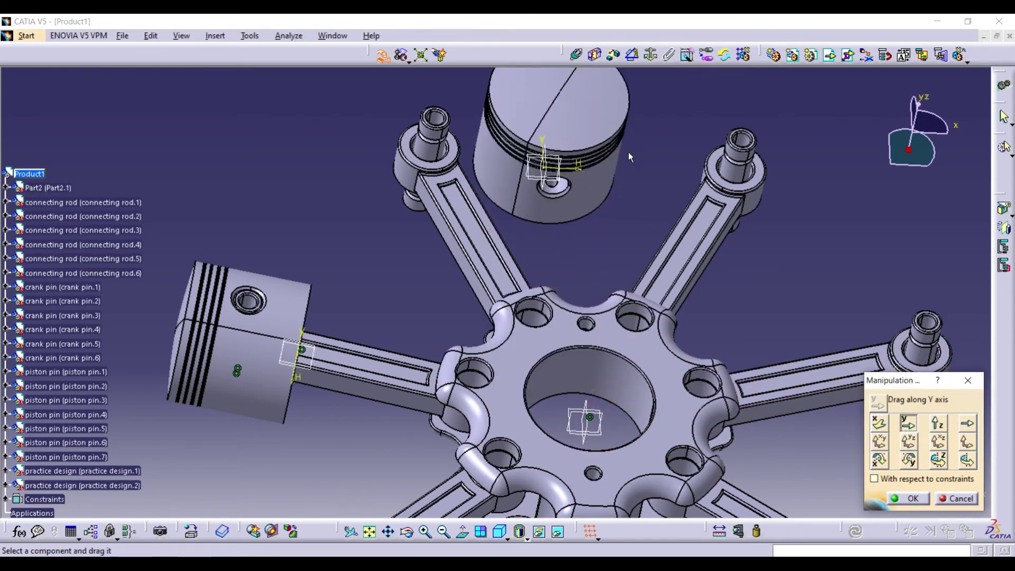
pyautogui.click(908, 498)
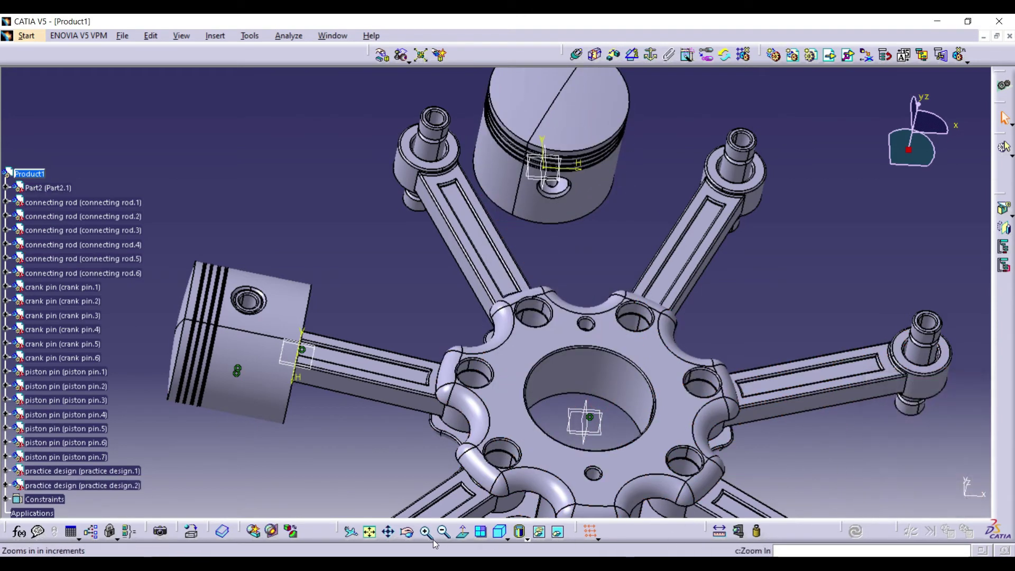
# - Constrain the neighbouring rod's piston pin axis to coincide with the second piston's pin hole axis, and update the assembly
pyautogui.click(406, 533)
pyautogui.moveTo(487, 470); pyautogui.dragTo(610, 403)
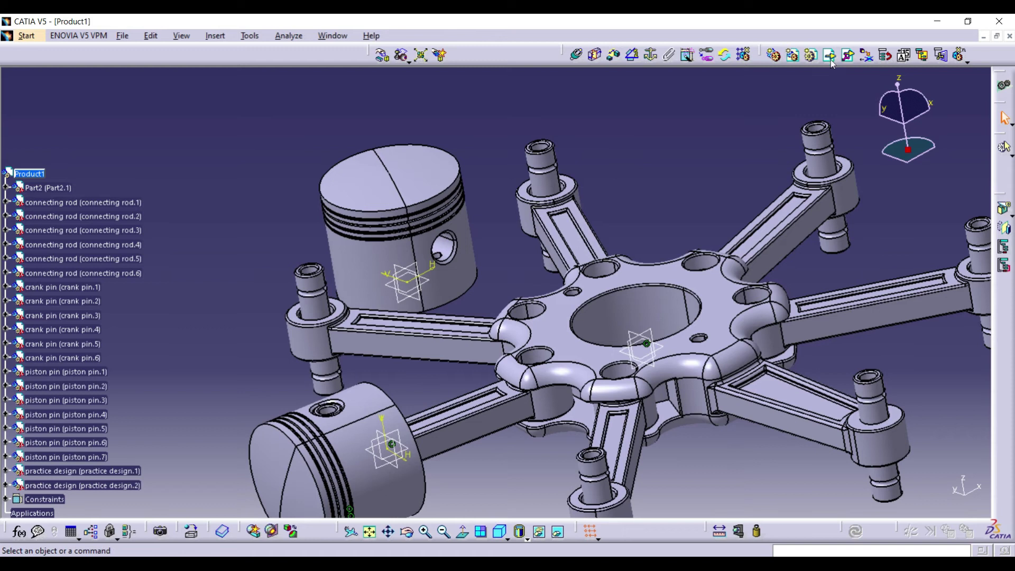
pyautogui.click(576, 55)
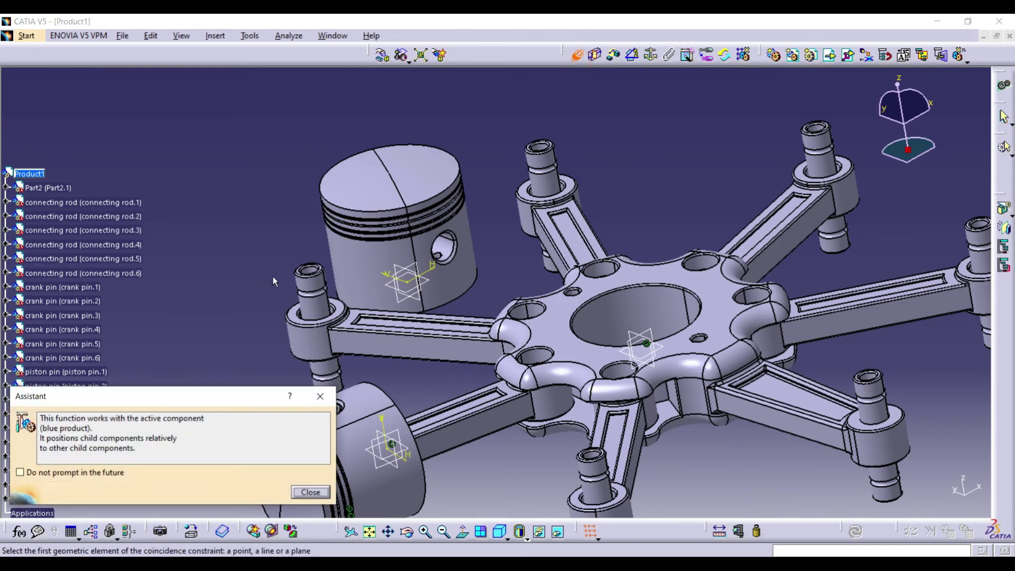
pyautogui.click(320, 292)
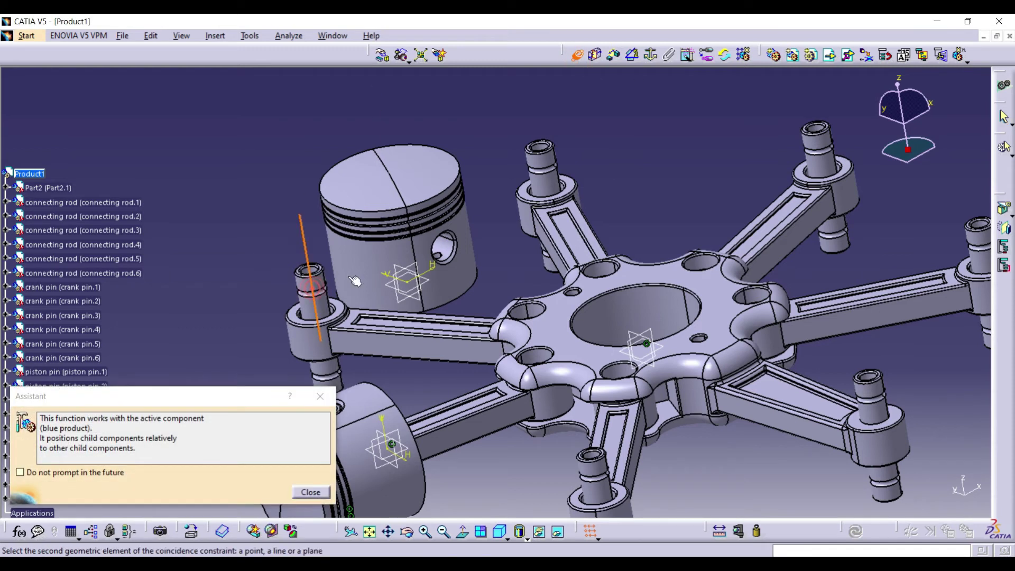
pyautogui.click(440, 254)
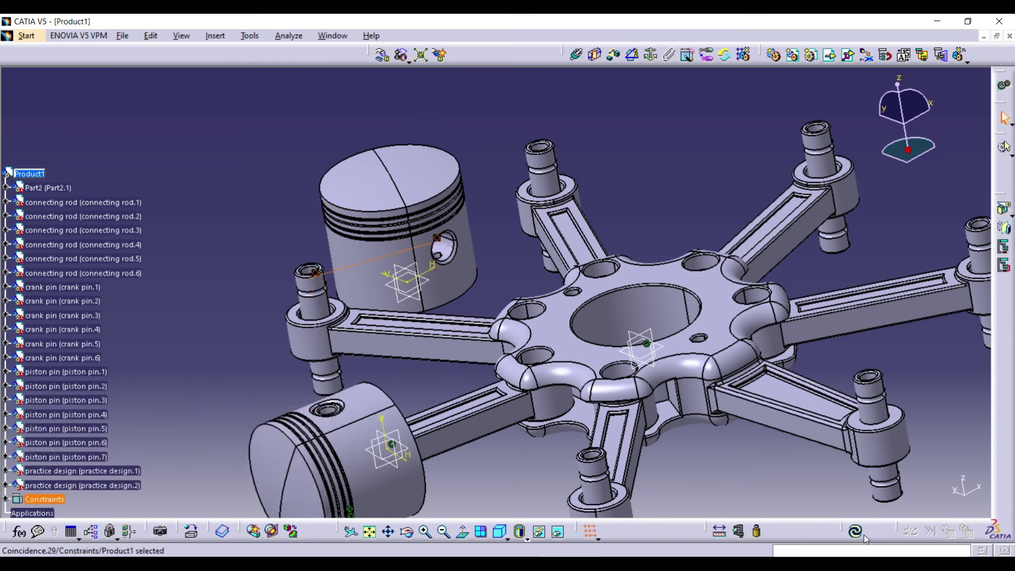
pyautogui.click(350, 389)
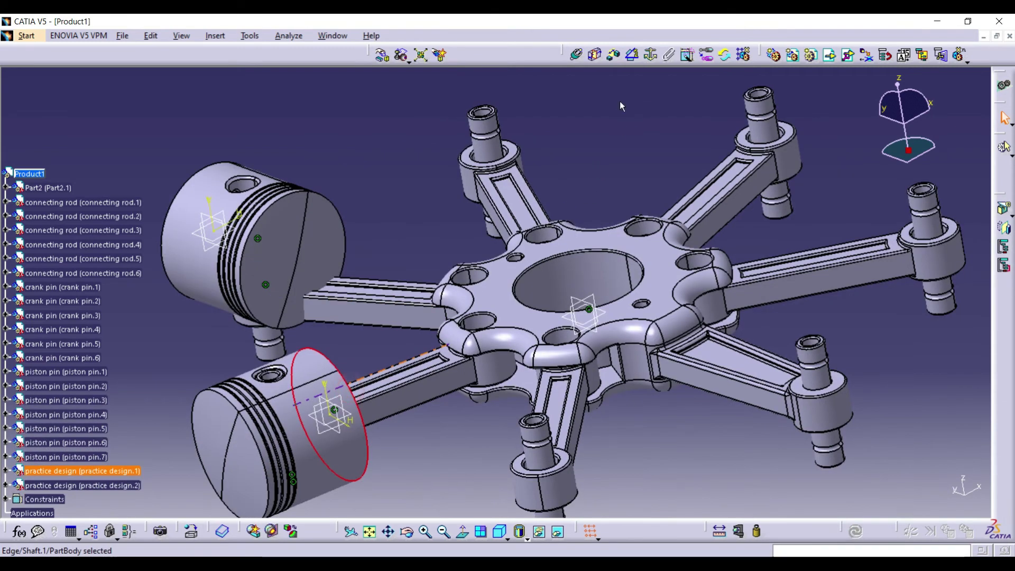
# - Constrain the second piston's horizontal reference plane to coincide with the master rod's horizontal plane, orientation Same, and update the assembly
pyautogui.click(571, 57)
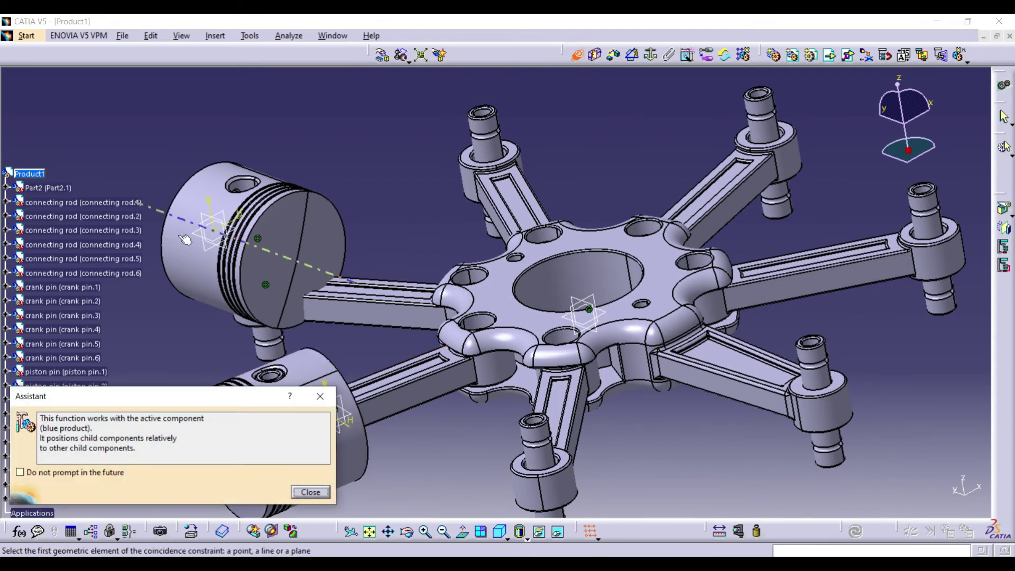
pyautogui.click(201, 238)
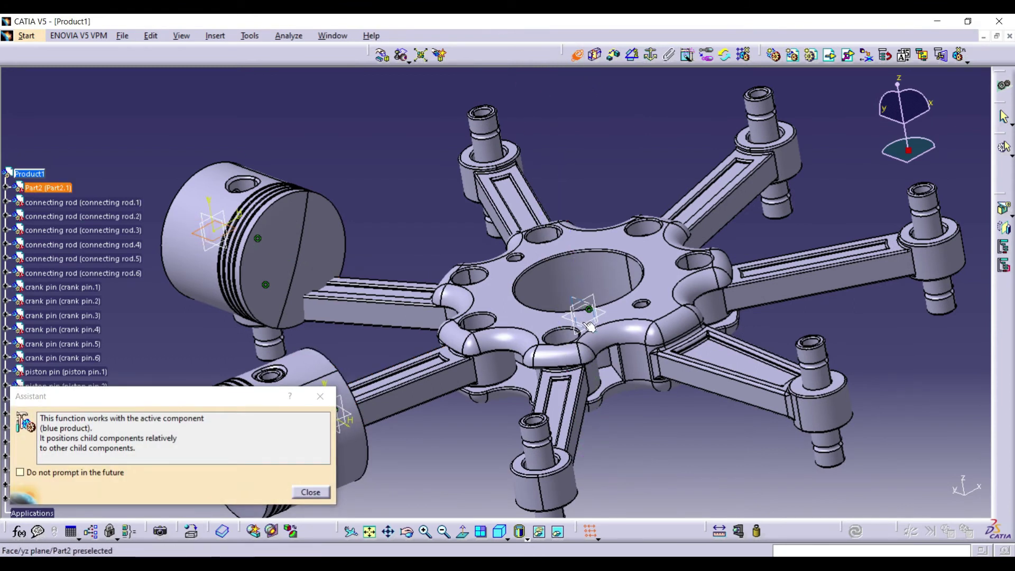
pyautogui.click(611, 316)
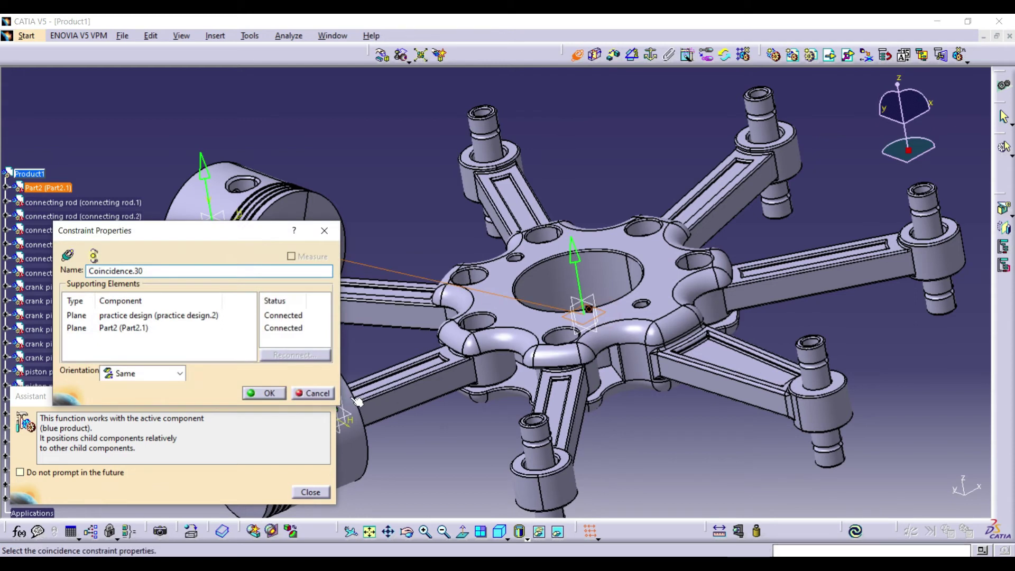
pyautogui.click(274, 394)
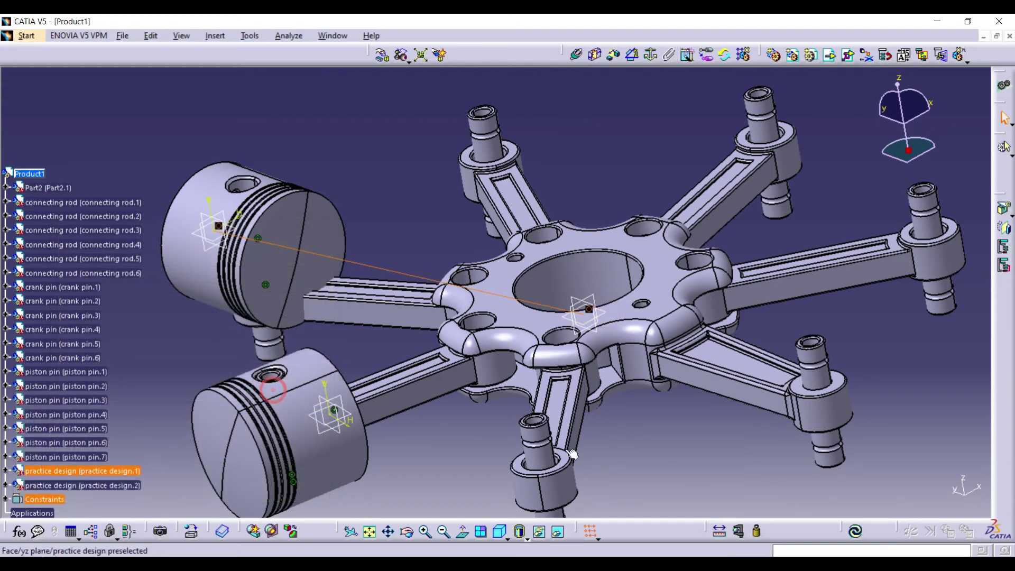
pyautogui.click(856, 531)
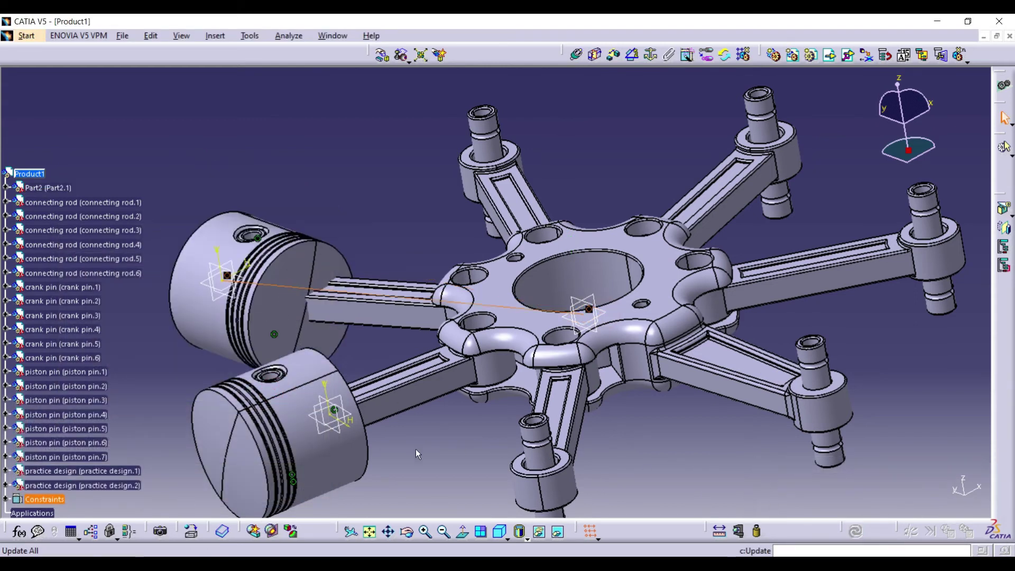
# - Use Manipulation to rotate the second piston around its piston pin axis until its open end lines up with its connecting rod
pyautogui.click(406, 532)
pyautogui.moveTo(607, 301); pyautogui.dragTo(655, 276)
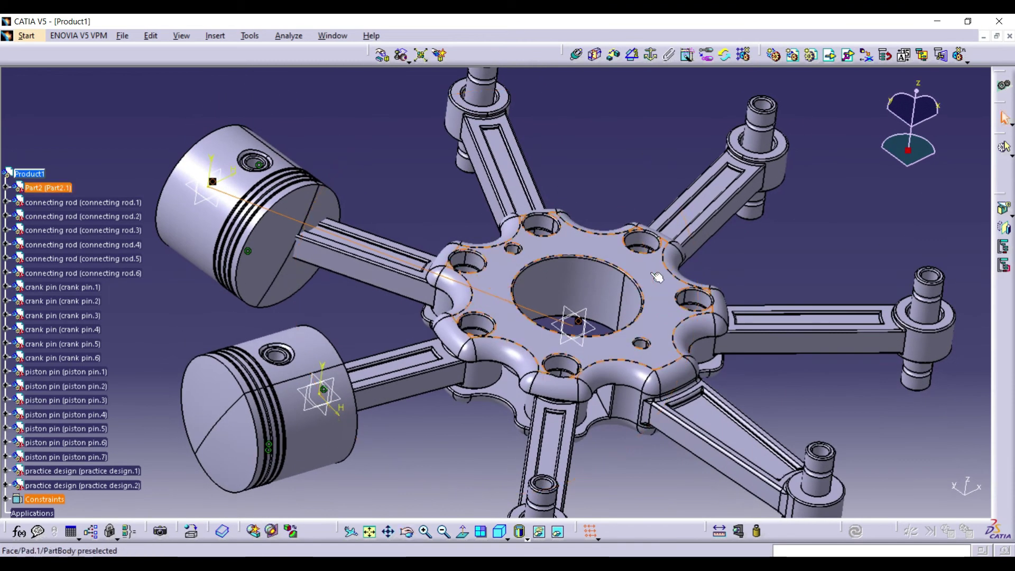
pyautogui.click(382, 55)
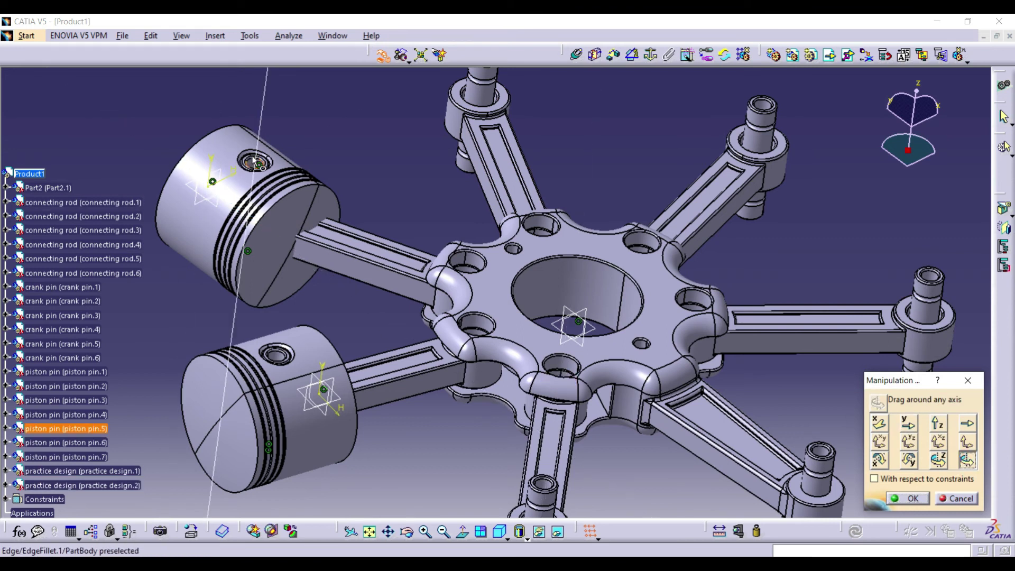
pyautogui.moveTo(252, 158); pyautogui.dragTo(147, 124)
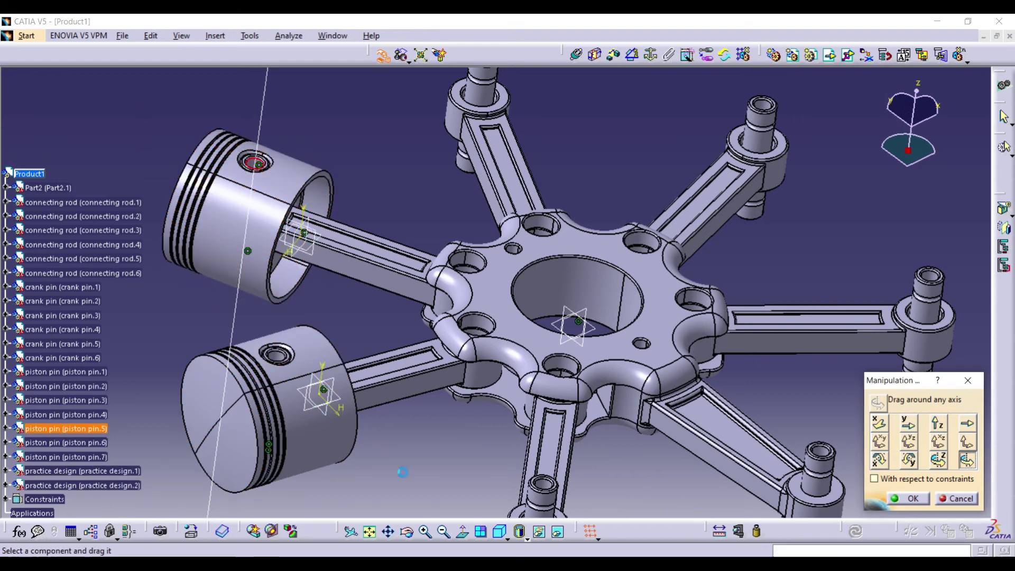
pyautogui.click(443, 533)
pyautogui.click(407, 533)
pyautogui.moveTo(581, 283); pyautogui.dragTo(485, 427)
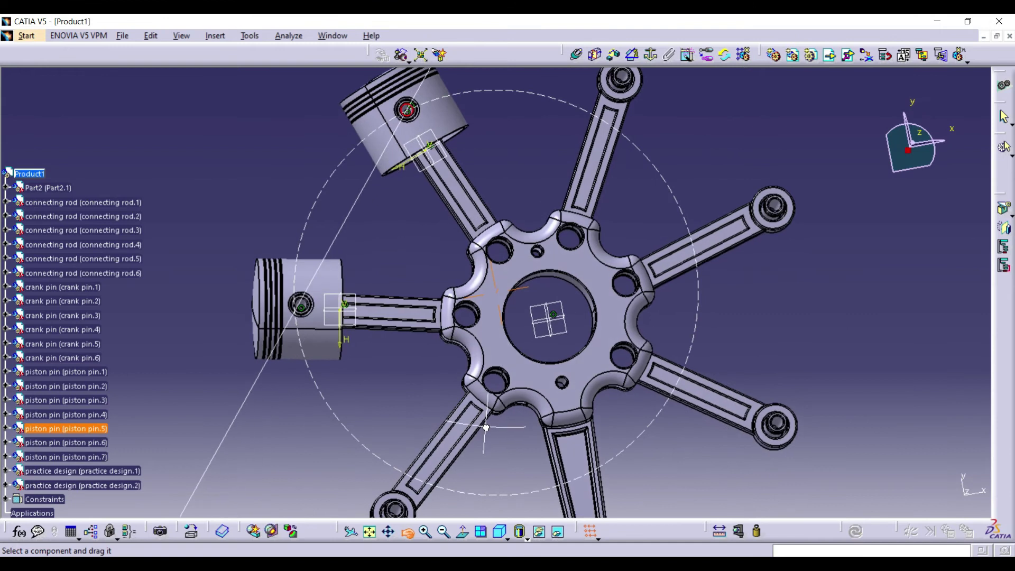
pyautogui.moveTo(414, 138); pyautogui.dragTo(411, 145)
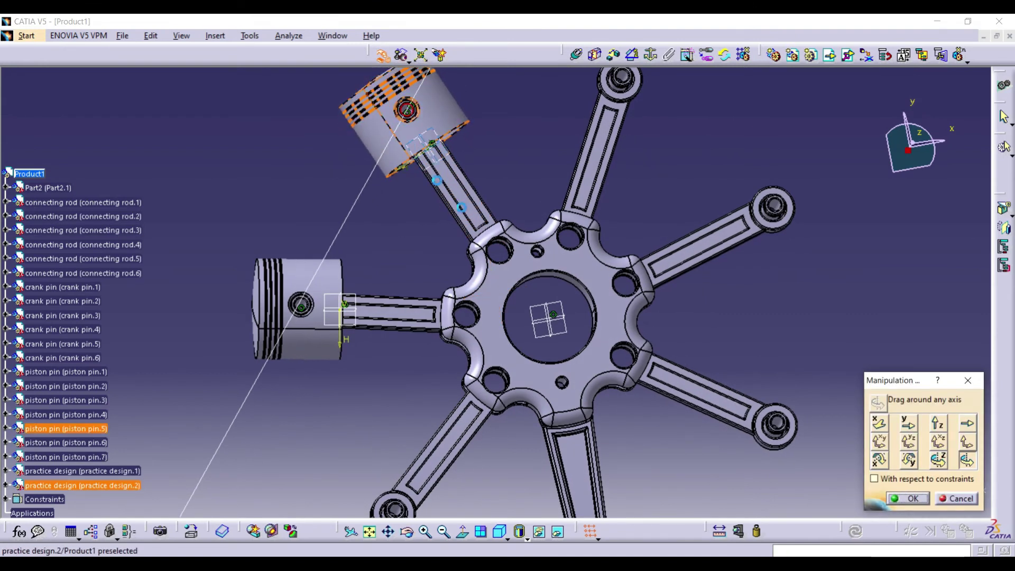
pyautogui.click(913, 500)
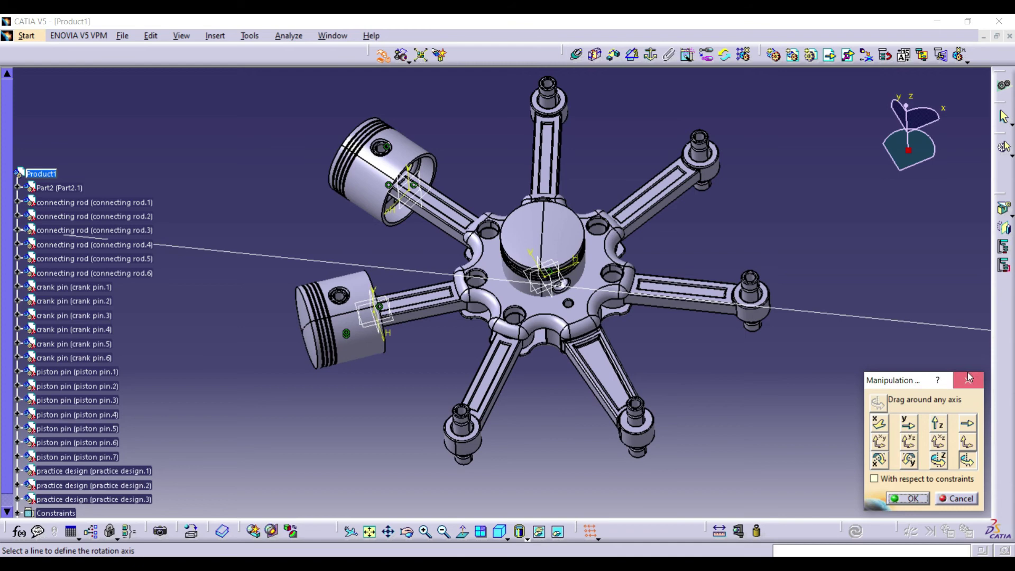
# - Constrain the fourth piston's pin hole axis to coincide with the neighbouring rod's piston pin axis, and update the assembly
pyautogui.click(968, 378)
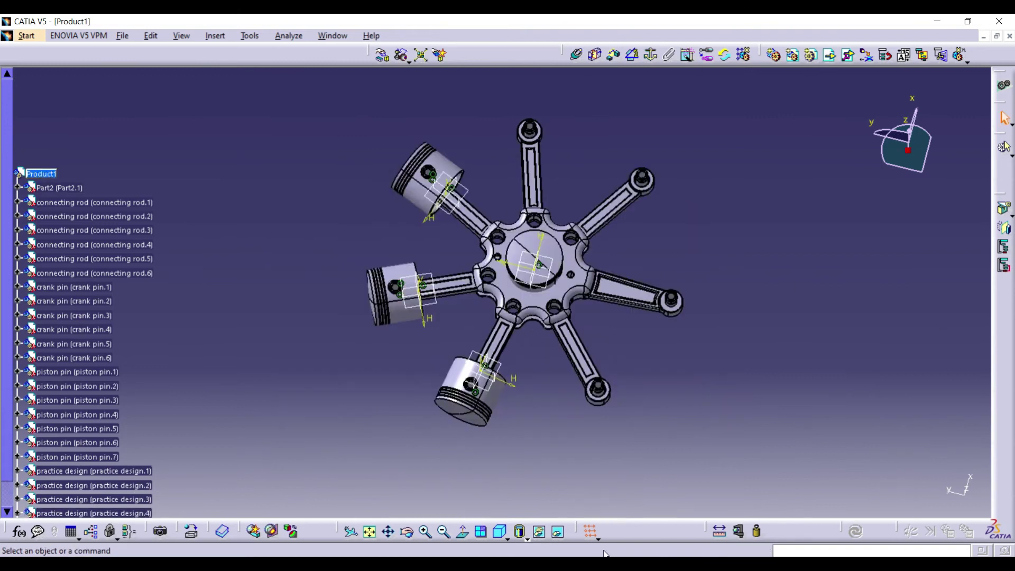
pyautogui.click(425, 532)
pyautogui.moveTo(508, 370); pyautogui.dragTo(507, 238, button='middle')
pyautogui.click(388, 532)
pyautogui.moveTo(529, 317); pyautogui.dragTo(402, 317)
pyautogui.click(576, 55)
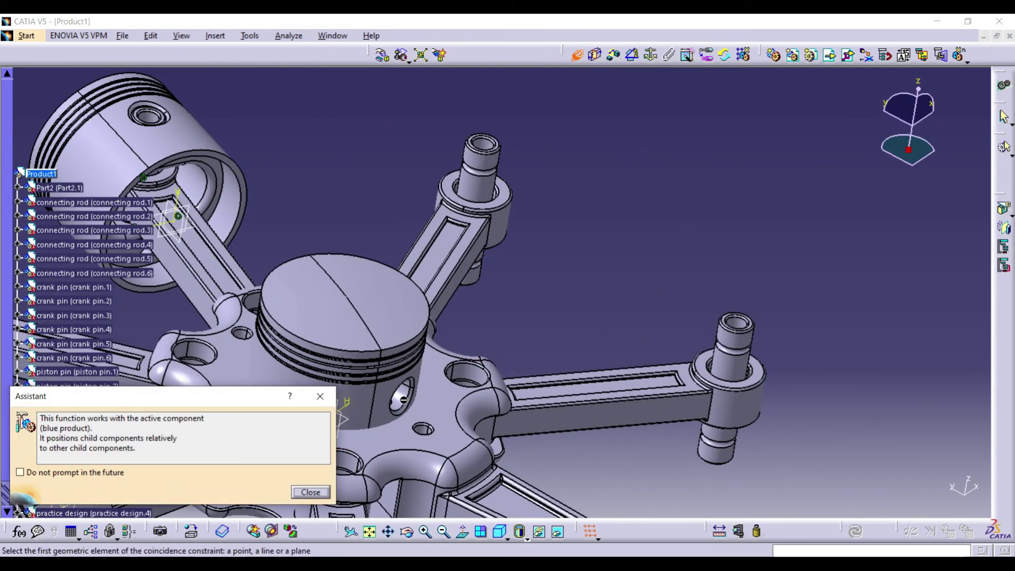
pyautogui.click(400, 398)
pyautogui.click(482, 166)
pyautogui.click(855, 530)
# - Constrain the fourth piston's horizontal reference plane to coincide with the master rod's horizontal plane, and update the assembly
pyautogui.click(576, 55)
pyautogui.click(395, 219)
pyautogui.click(343, 420)
pyautogui.click(263, 396)
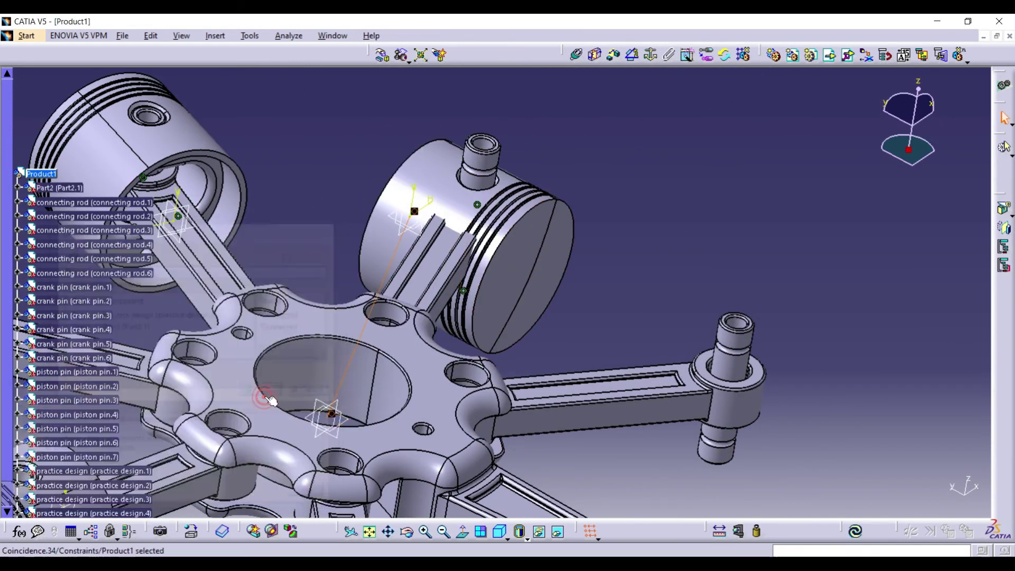
pyautogui.click(854, 530)
# - Use Manipulation to rotate the fourth piston around its piston pin axis until its open end lines up with its connecting rod
pyautogui.click(381, 55)
pyautogui.click(967, 459)
pyautogui.click(481, 138)
pyautogui.moveTo(482, 176); pyautogui.dragTo(457, 185, button='middle')
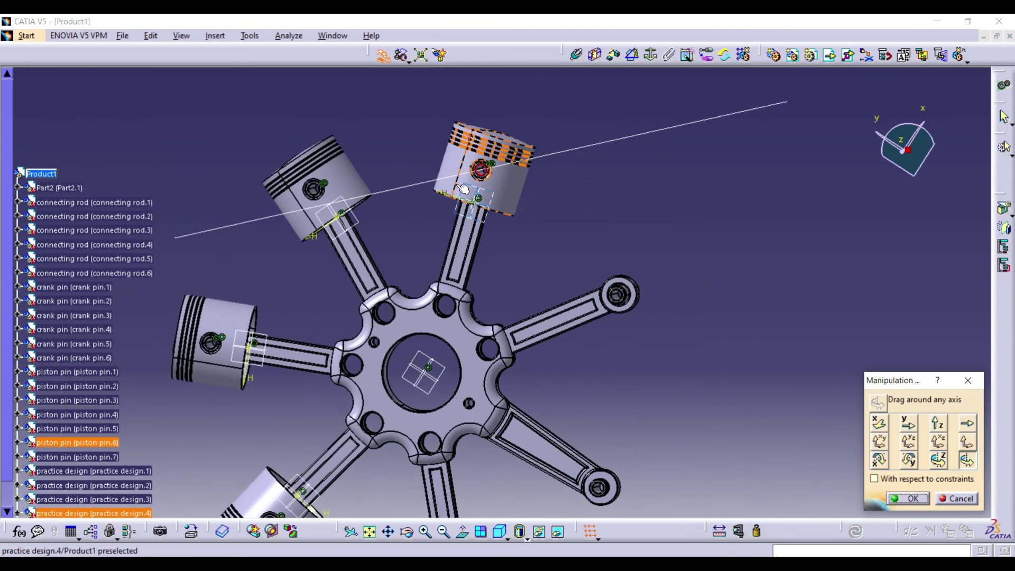
pyautogui.click(912, 499)
# - Insert another piston into Product1 as an existing component
pyautogui.moveTo(483, 507); pyautogui.dragTo(506, 426, button='middle')
pyautogui.click(424, 531)
pyautogui.click(829, 55)
pyautogui.click(41, 174)
# - Constrain the fifth piston's pin hole axis to the next rod's piston pin axis, and its horizontal plane to the master rod's horizontal plane
pyautogui.click(425, 531)
pyautogui.click(425, 531)
pyautogui.moveTo(653, 401); pyautogui.dragTo(474, 291, button='middle')
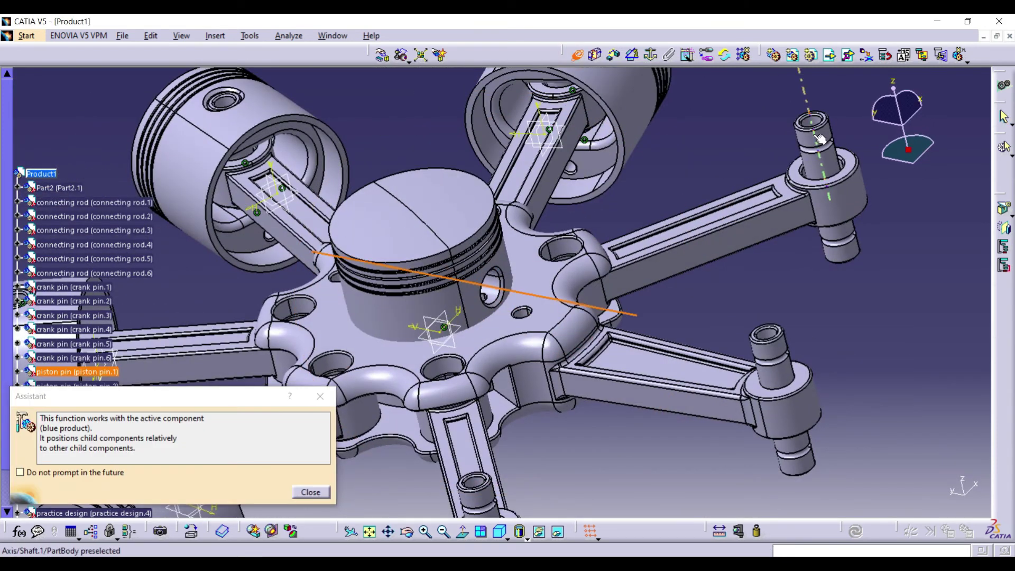
pyautogui.click(310, 490)
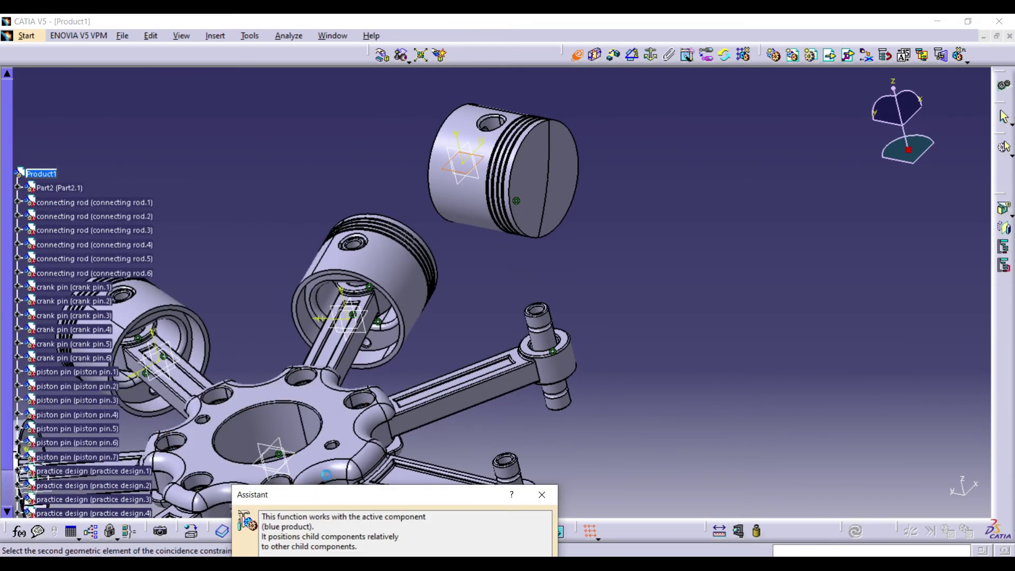
pyautogui.click(420, 446)
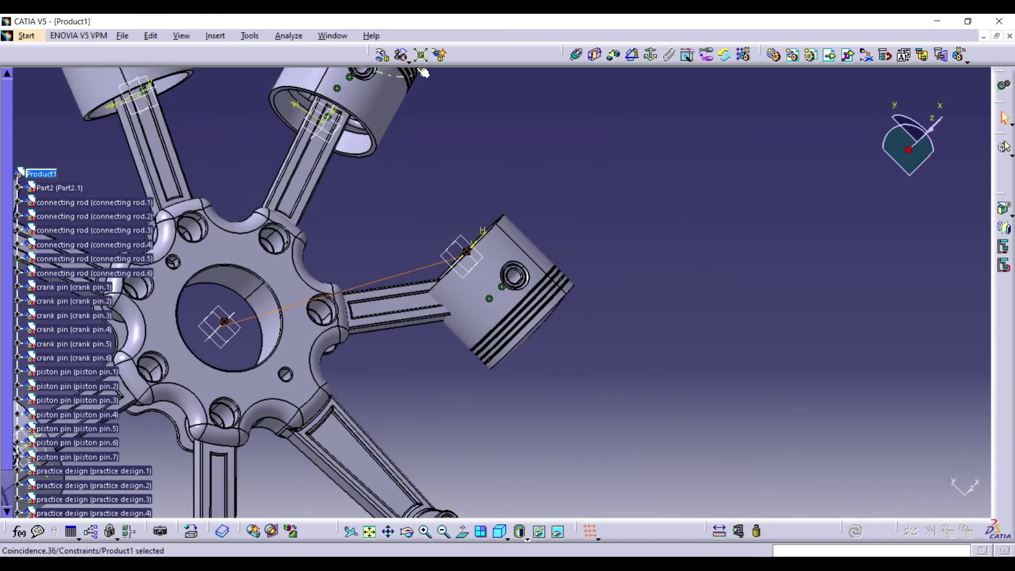
# - Use Manipulation to rotate the remaining pistons around their piston pin axes until their open ends line up with their connecting rods
pyautogui.click(382, 55)
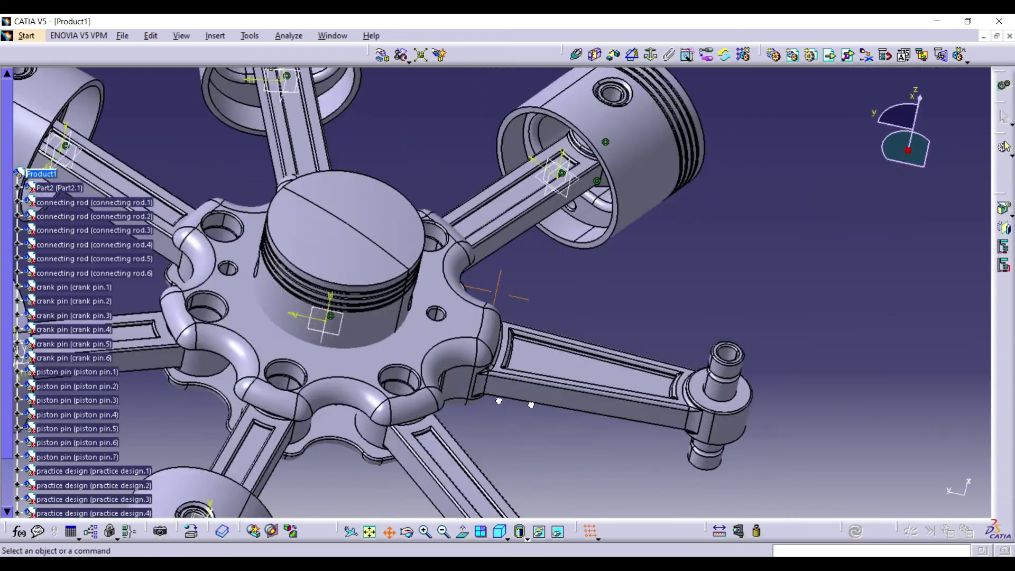
pyautogui.moveTo(417, 322); pyautogui.dragTo(385, 349)
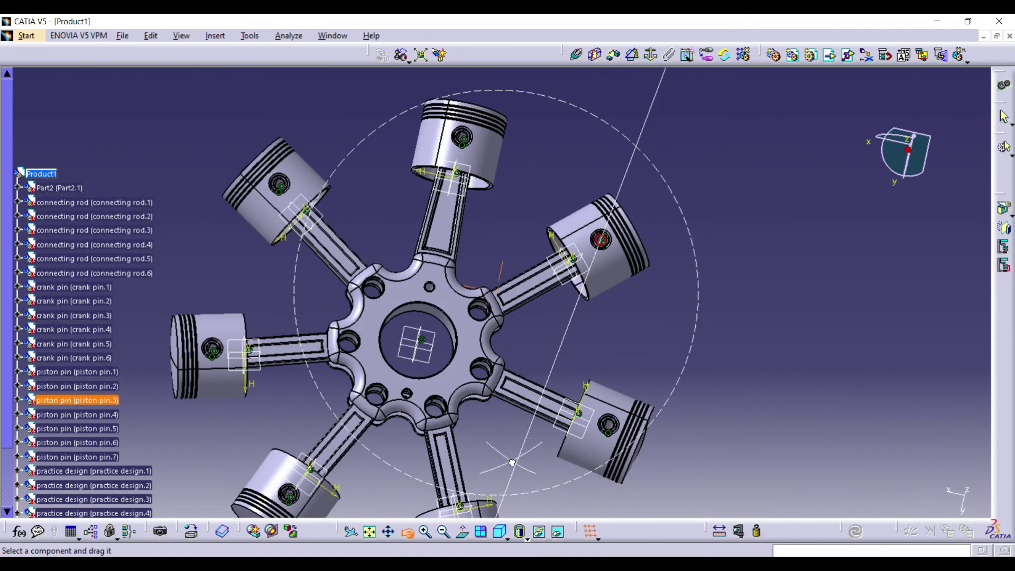
pyautogui.moveTo(511, 463); pyautogui.dragTo(512, 465, button='middle')
pyautogui.click(910, 506)
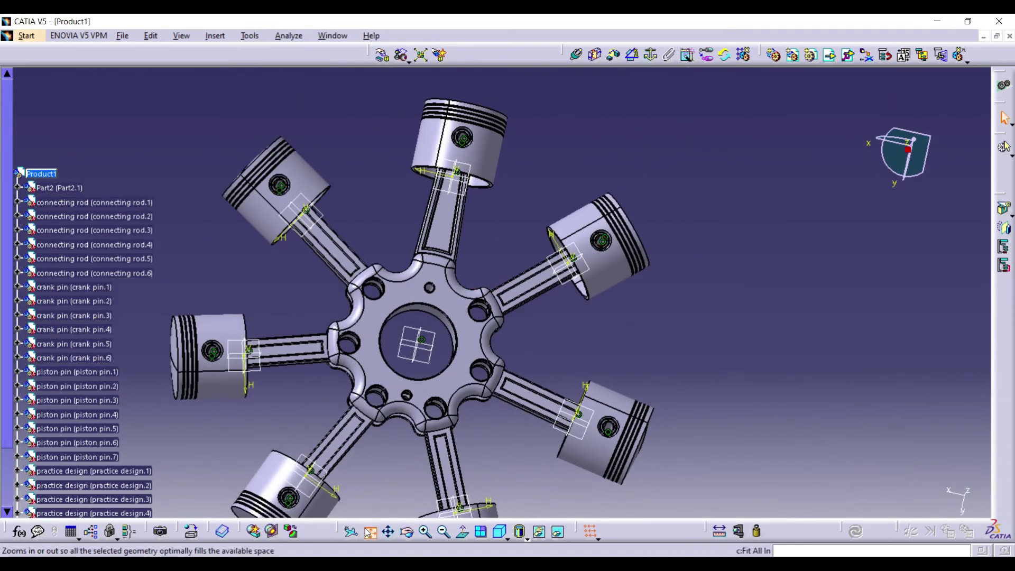
# - Fit the whole assembly in an isometric view and examine the seven pistons and their connecting rods from several angles
pyautogui.click(368, 532)
pyautogui.click(496, 535)
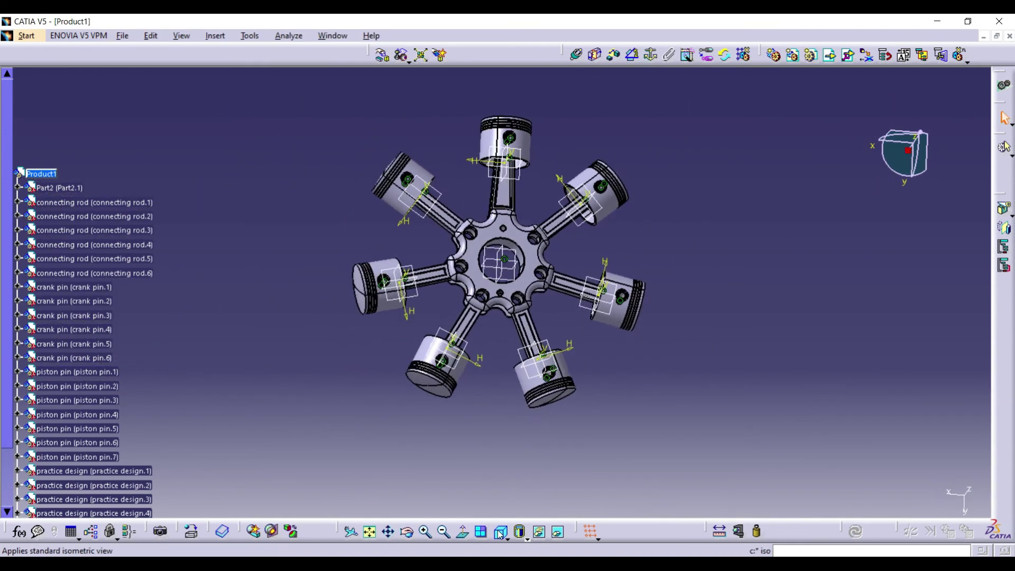
pyautogui.moveTo(884, 159); pyautogui.dragTo(952, 132)
pyautogui.moveTo(918, 182); pyautogui.dragTo(936, 129)
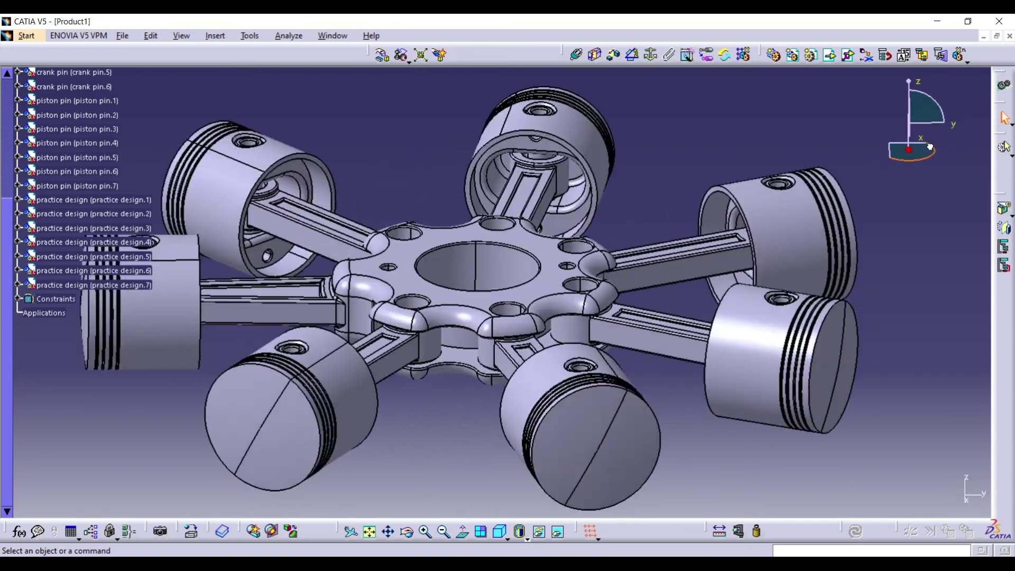
pyautogui.moveTo(931, 148); pyautogui.dragTo(878, 194)
pyautogui.moveTo(879, 194)
pyautogui.mouseDown(button='middle')
pyautogui.moveTo(895, 180)
pyautogui.moveTo(913, 184)
pyautogui.moveTo(870, 154)
pyautogui.moveTo(876, 129)
pyautogui.moveTo(159, 363)
pyautogui.mouseUp(button='middle')
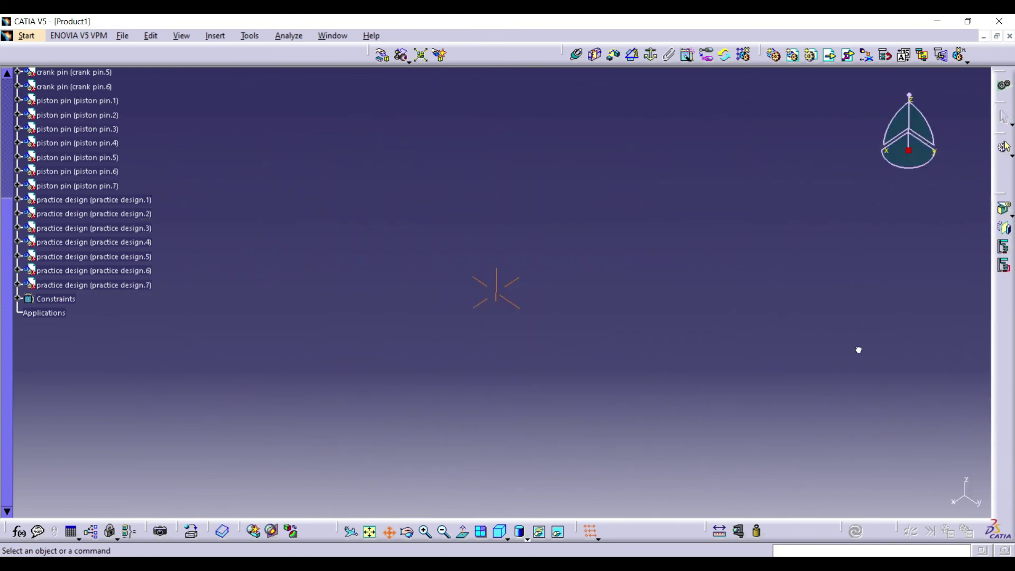